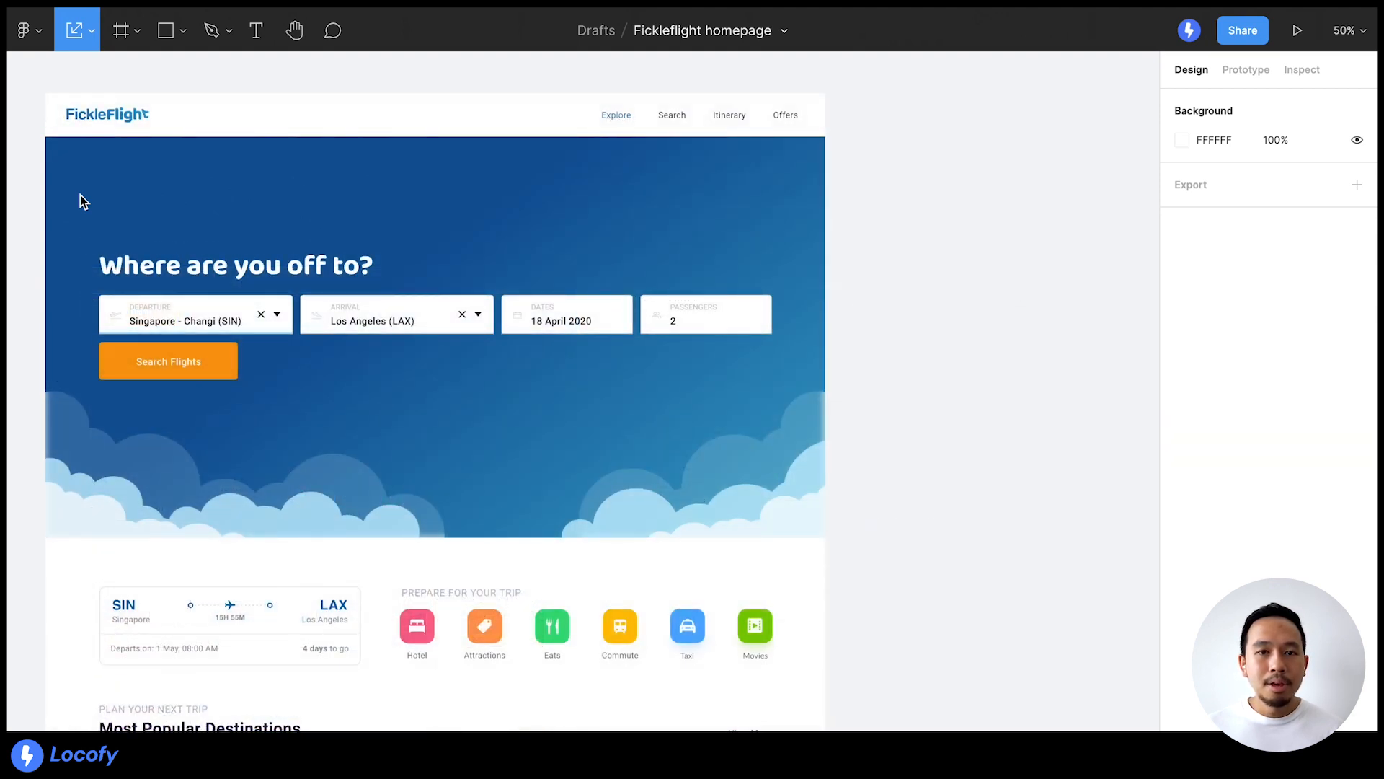
scroll(80, 194, "down", 5)
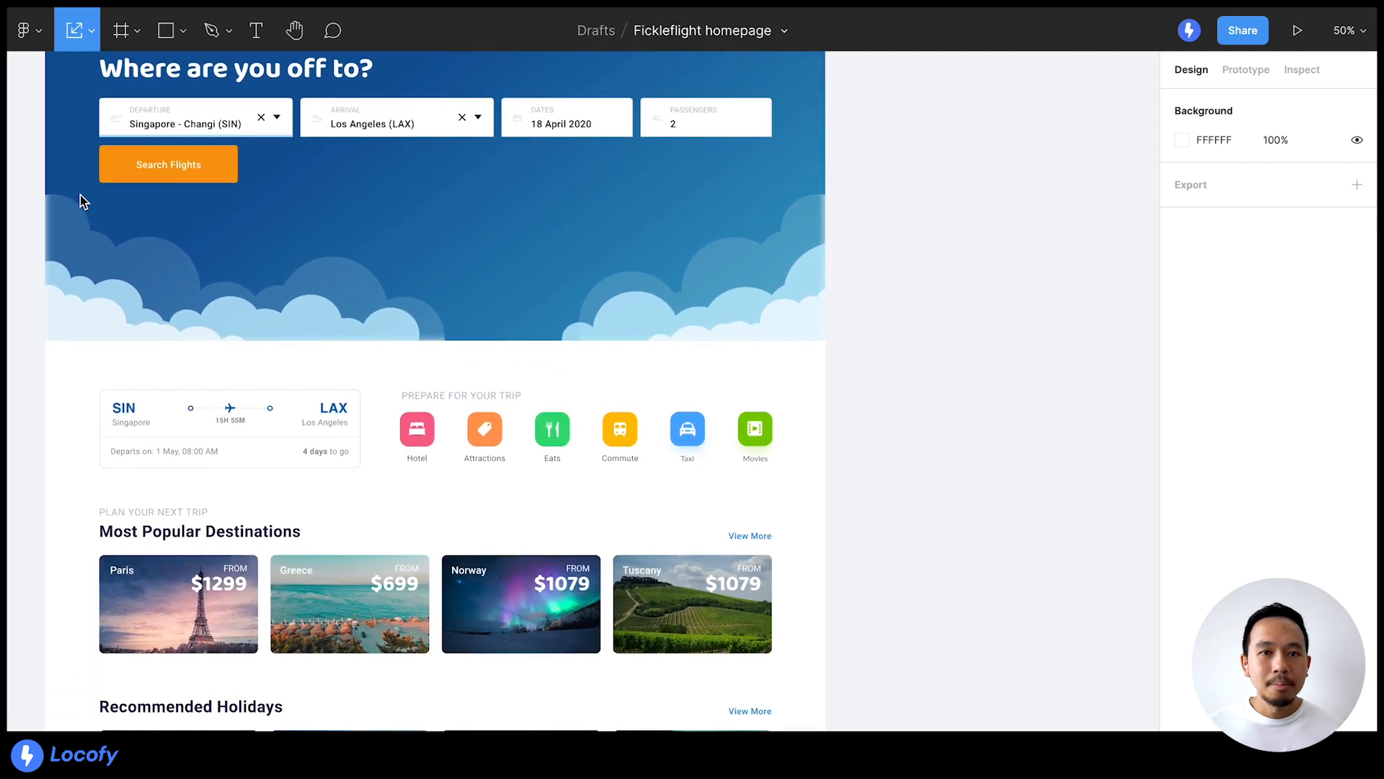
scroll(80, 198, "down", 2)
scroll(80, 198, "up", 6)
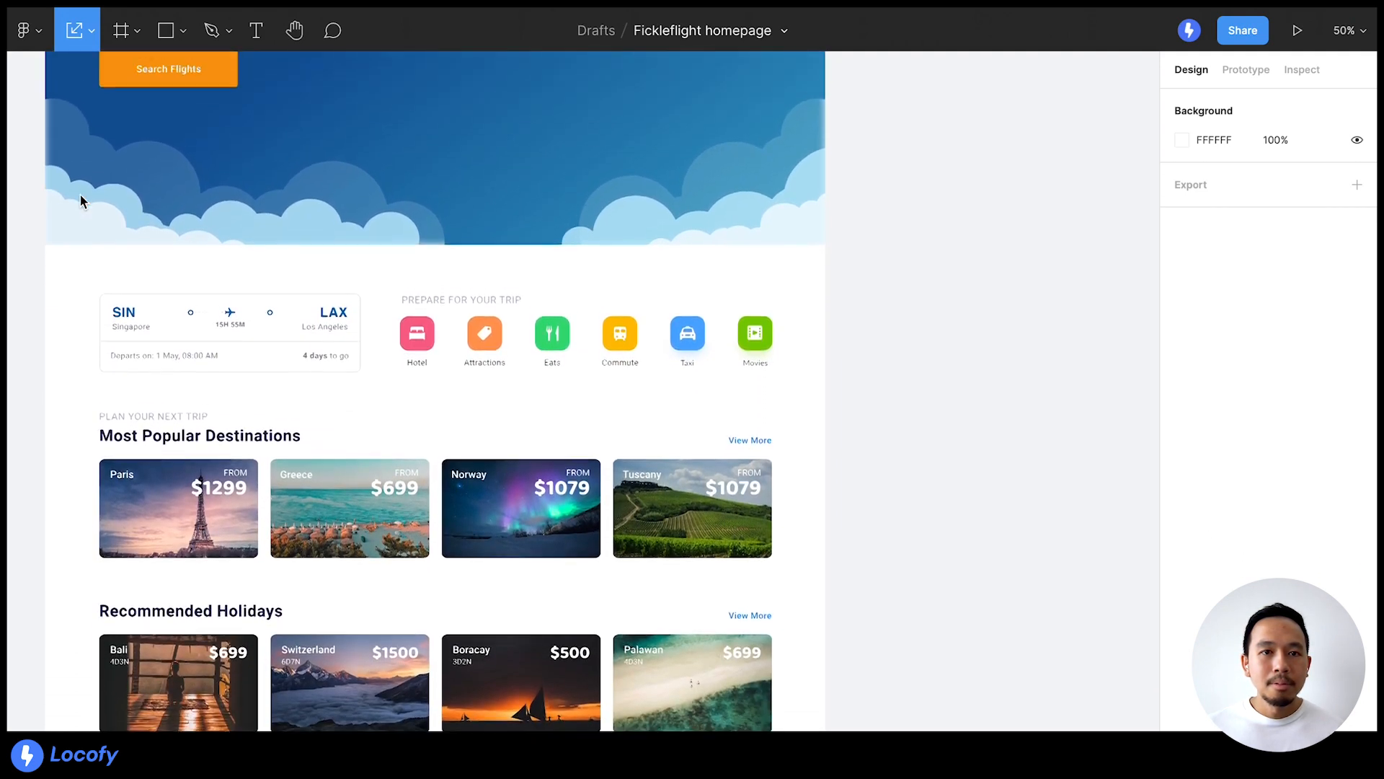
scroll(80, 195, "up", 1)
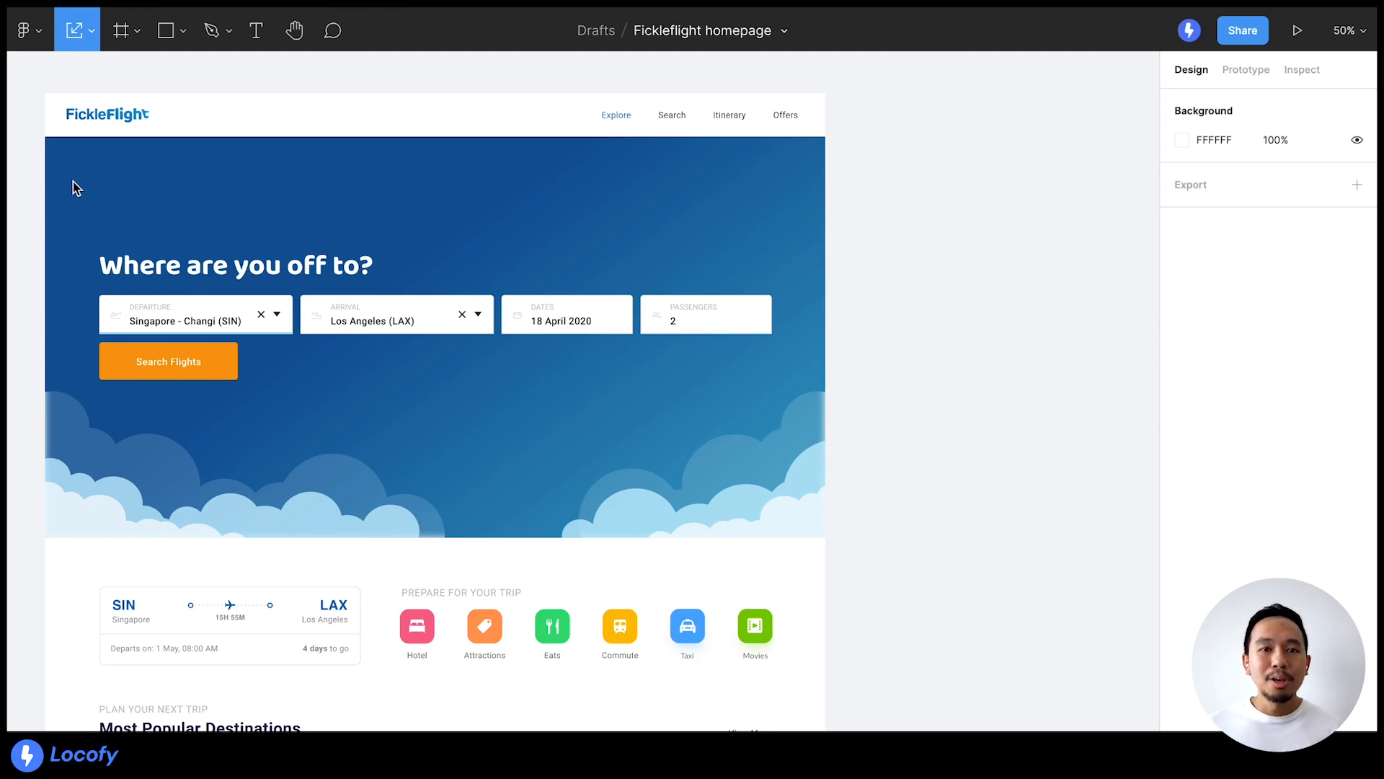
- Launch the Locofy plugin on the Fickleflight homepage file and connect it
left_click(27, 50)
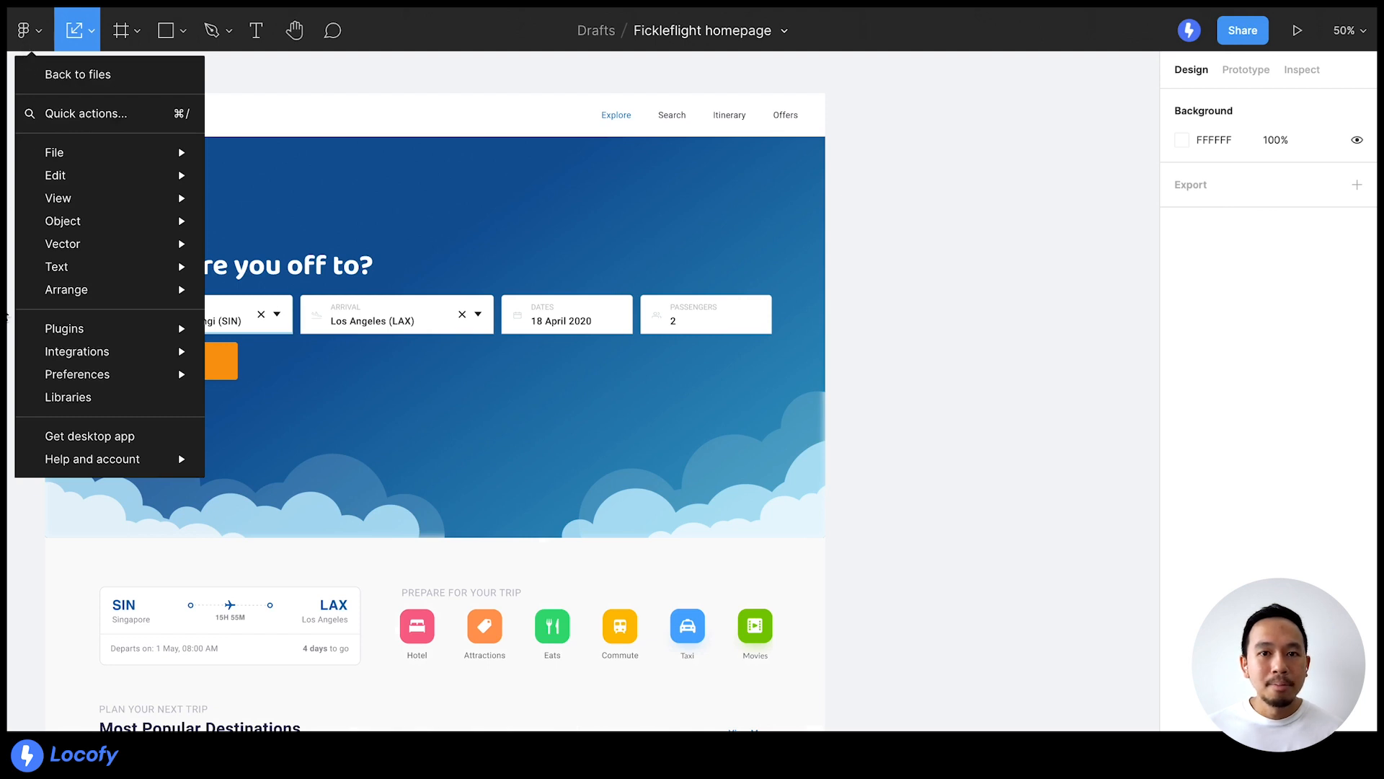
mouse_move(29, 330)
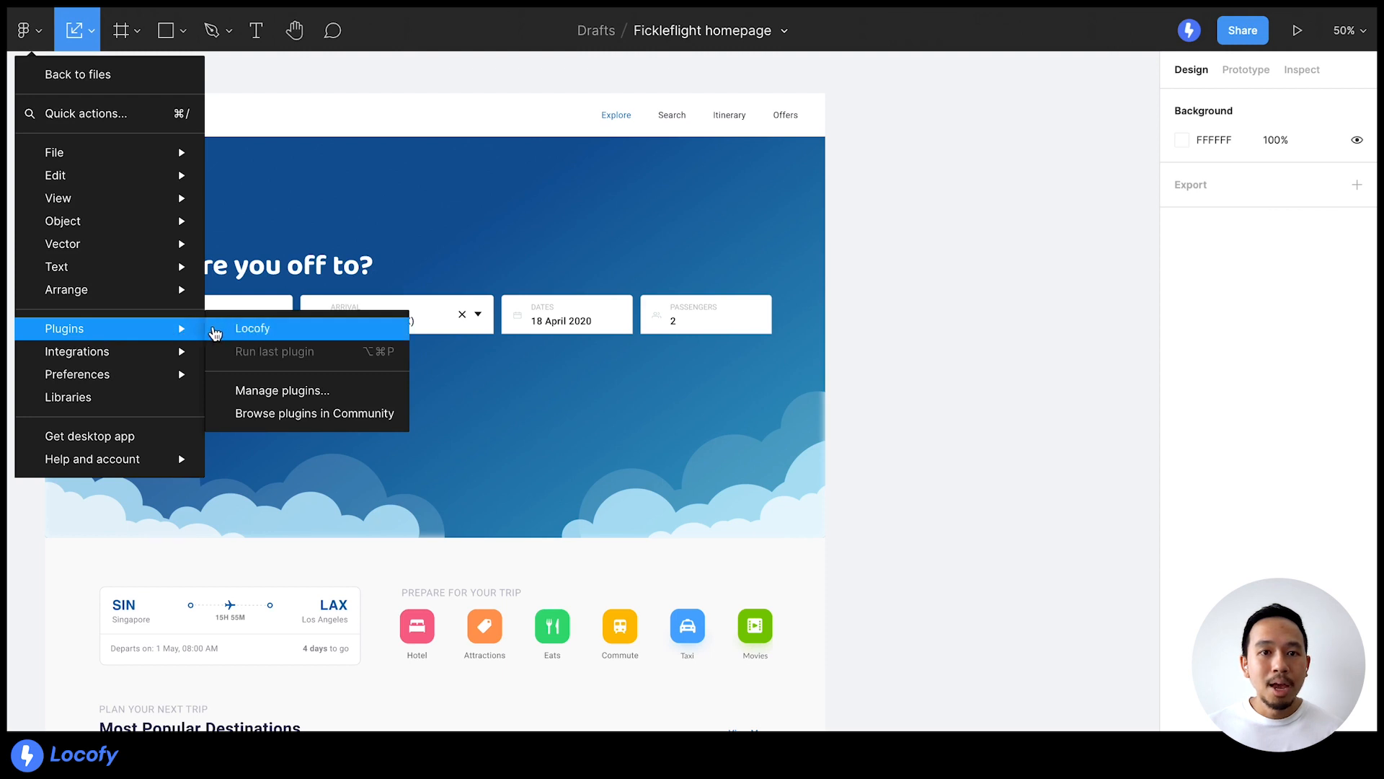
left_click(216, 330)
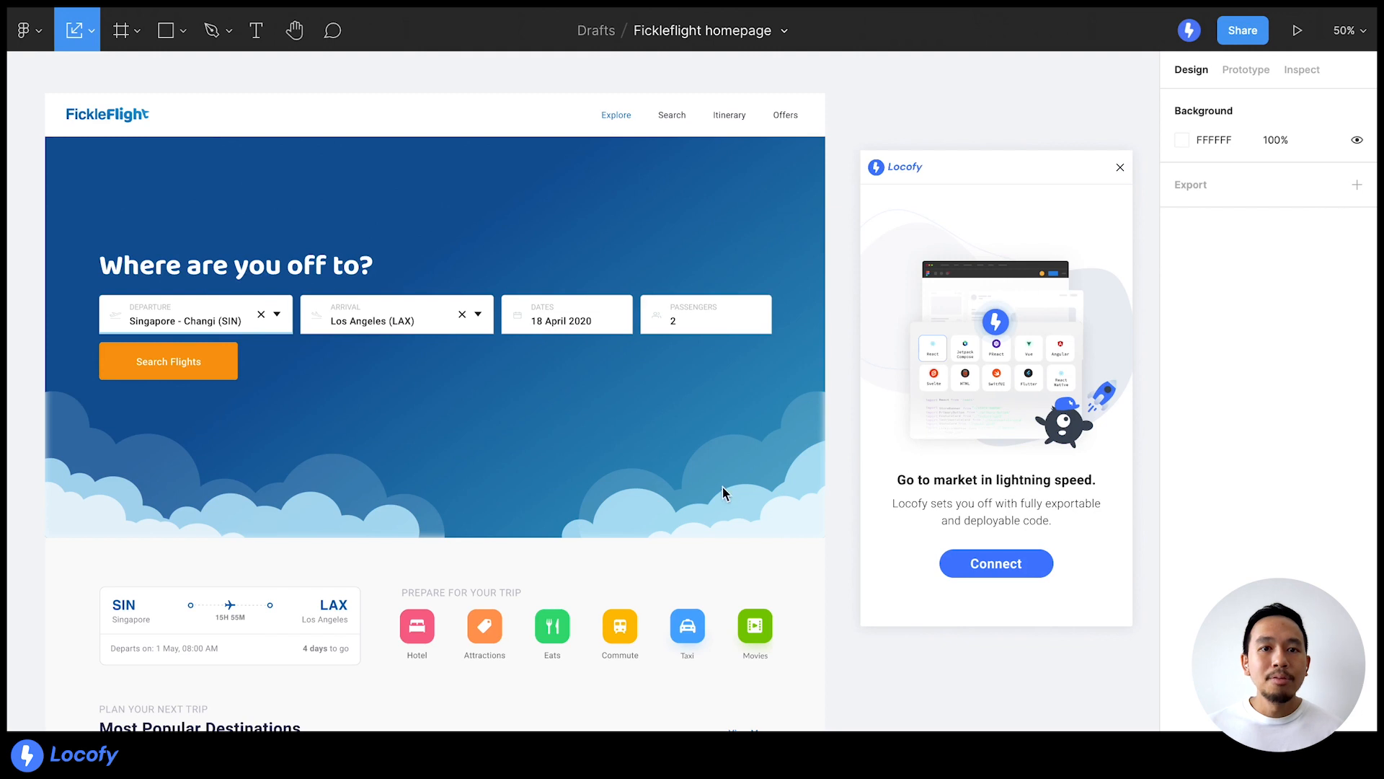
left_click(962, 567)
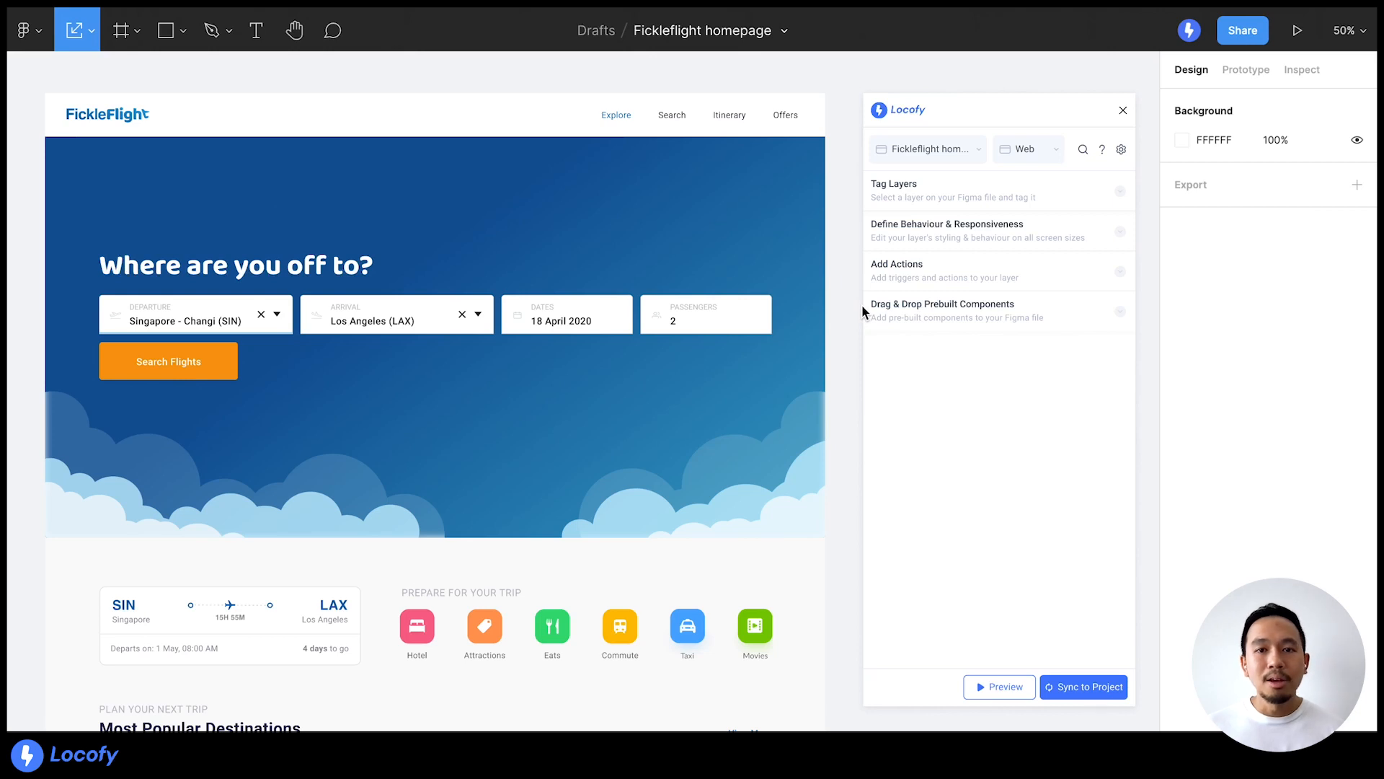
- Browse the basic and custom tags that Locofy offers for tagging layers
left_click(871, 201)
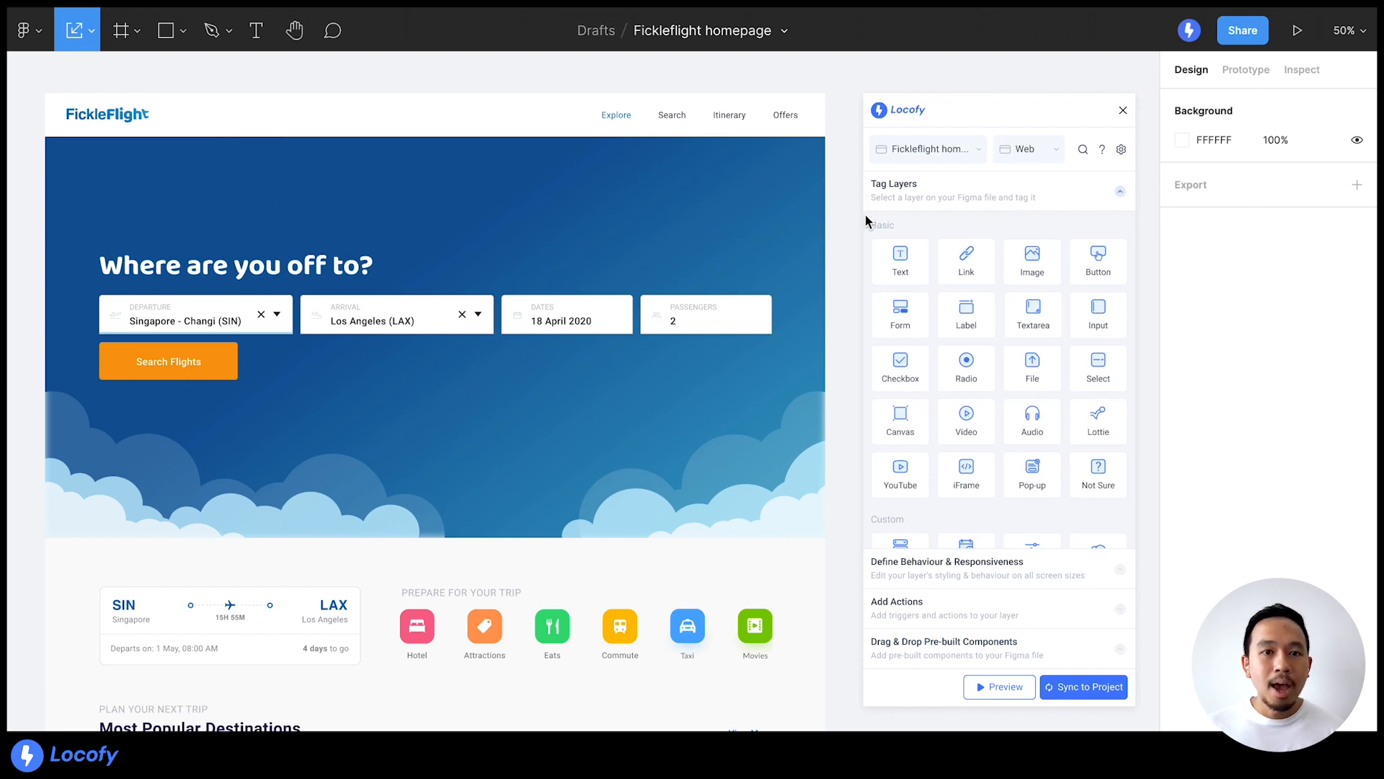
scroll(869, 252, "down", 3)
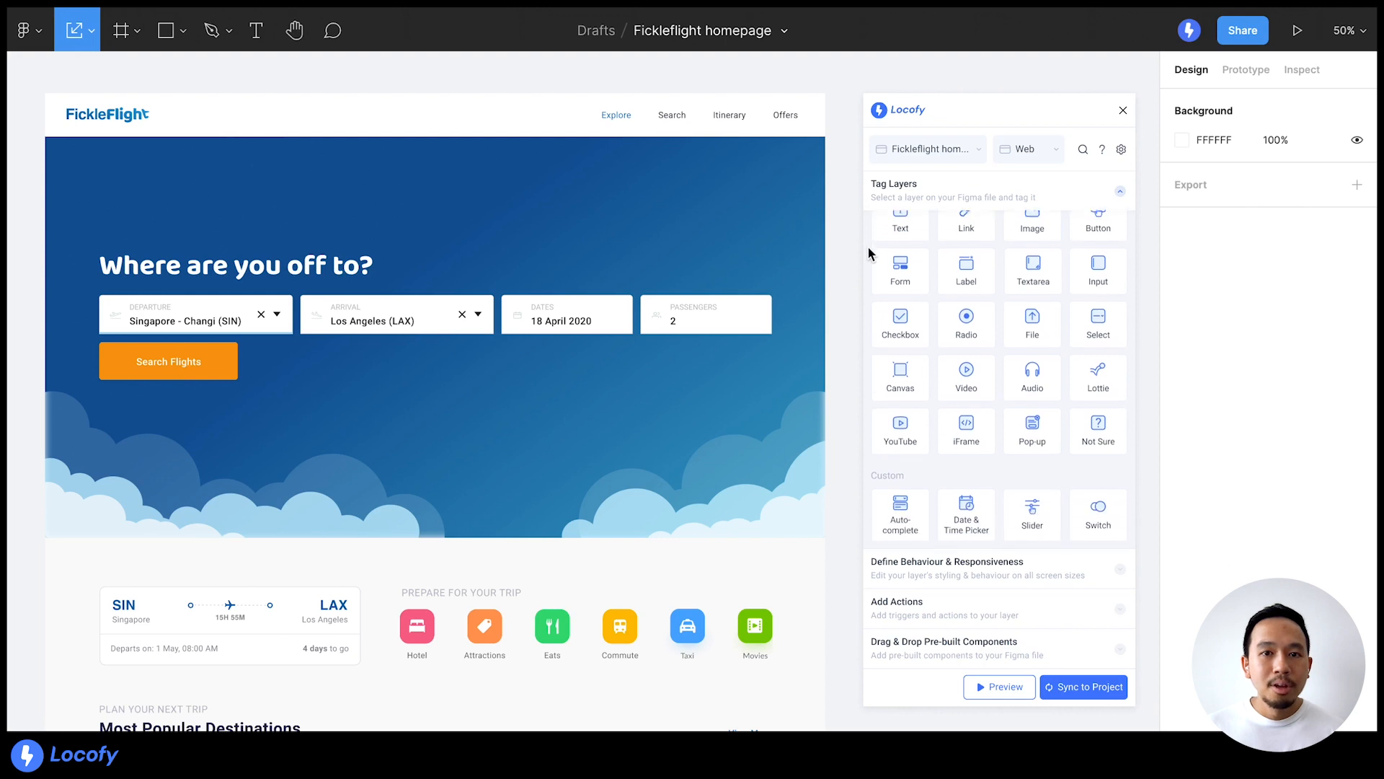
scroll(869, 253, "up", 3)
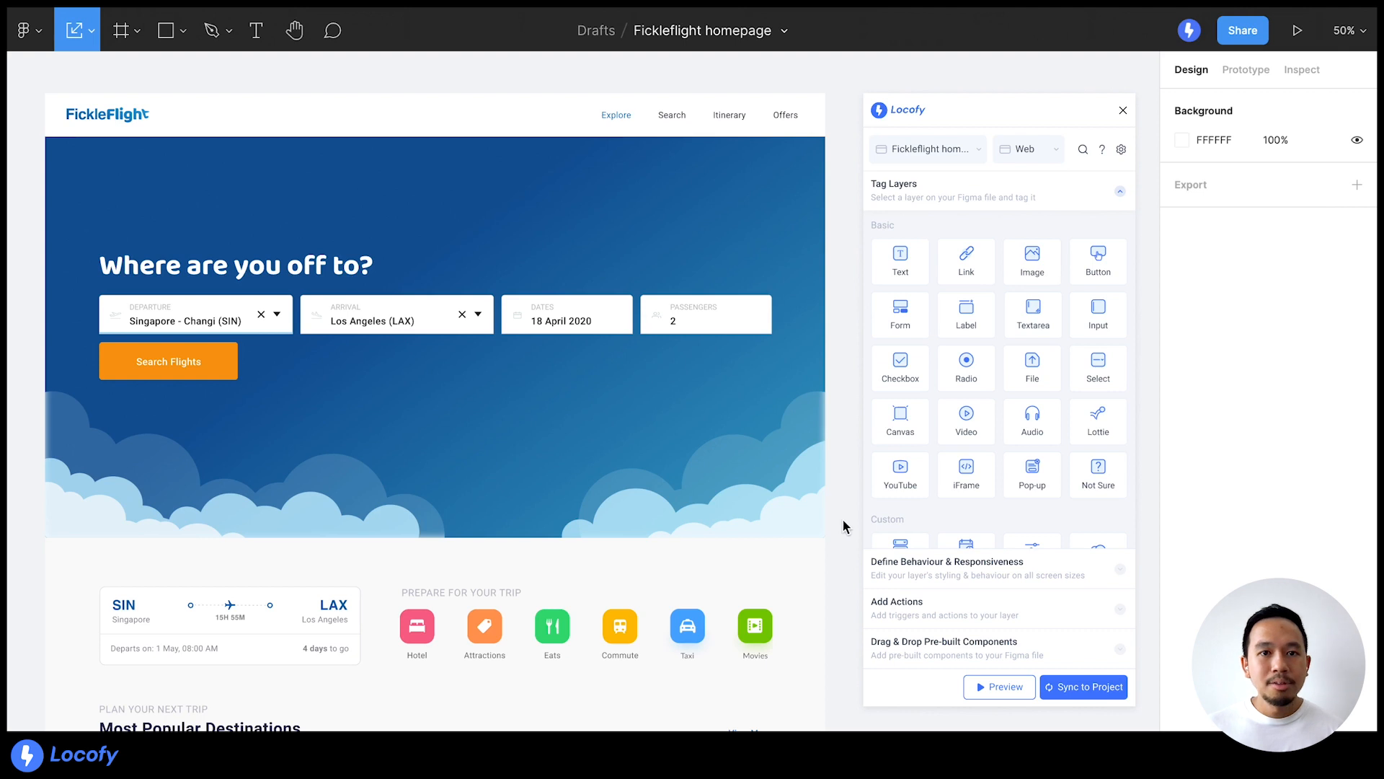
- Review the Define Behaviour & Responsiveness settings from pre-built effects through linked layers, and open the Add Actions section
left_click(869, 575)
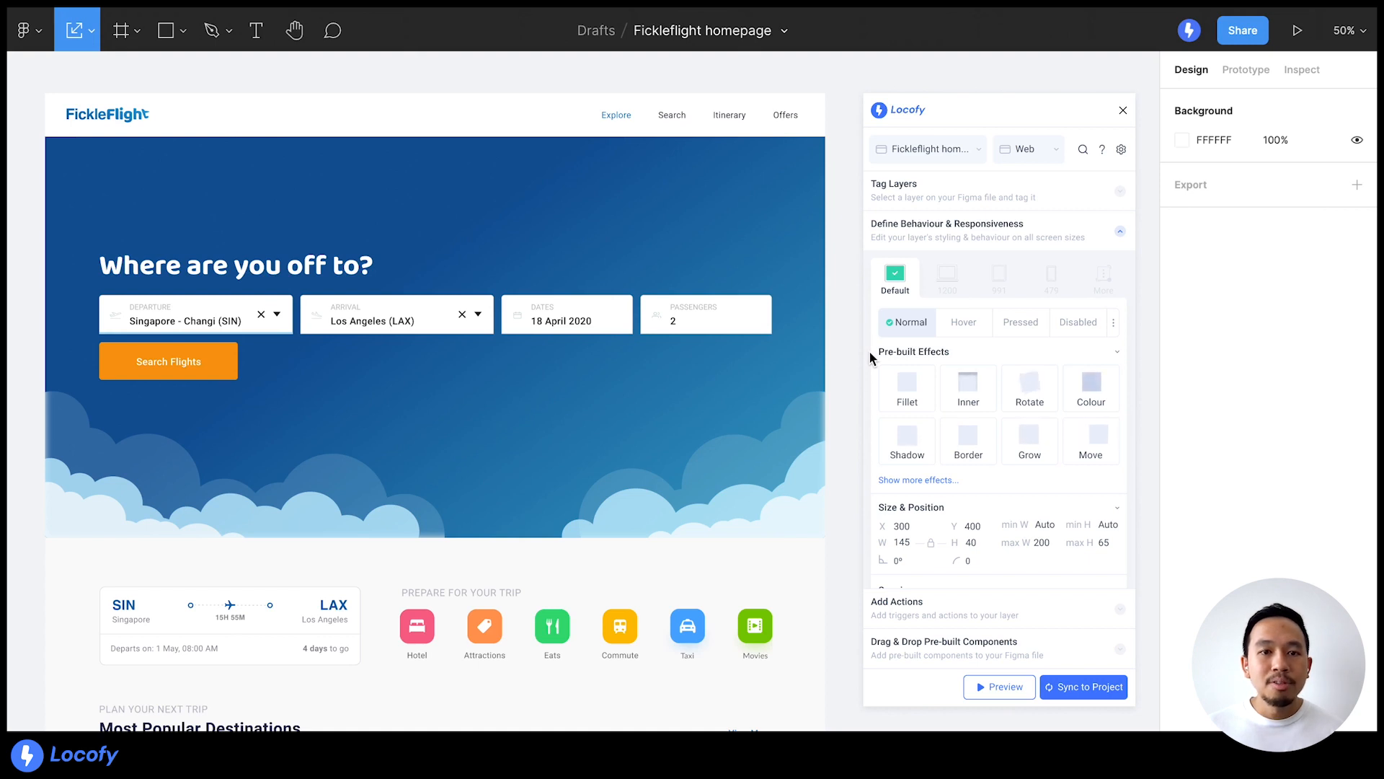
scroll(870, 352, "down", 3)
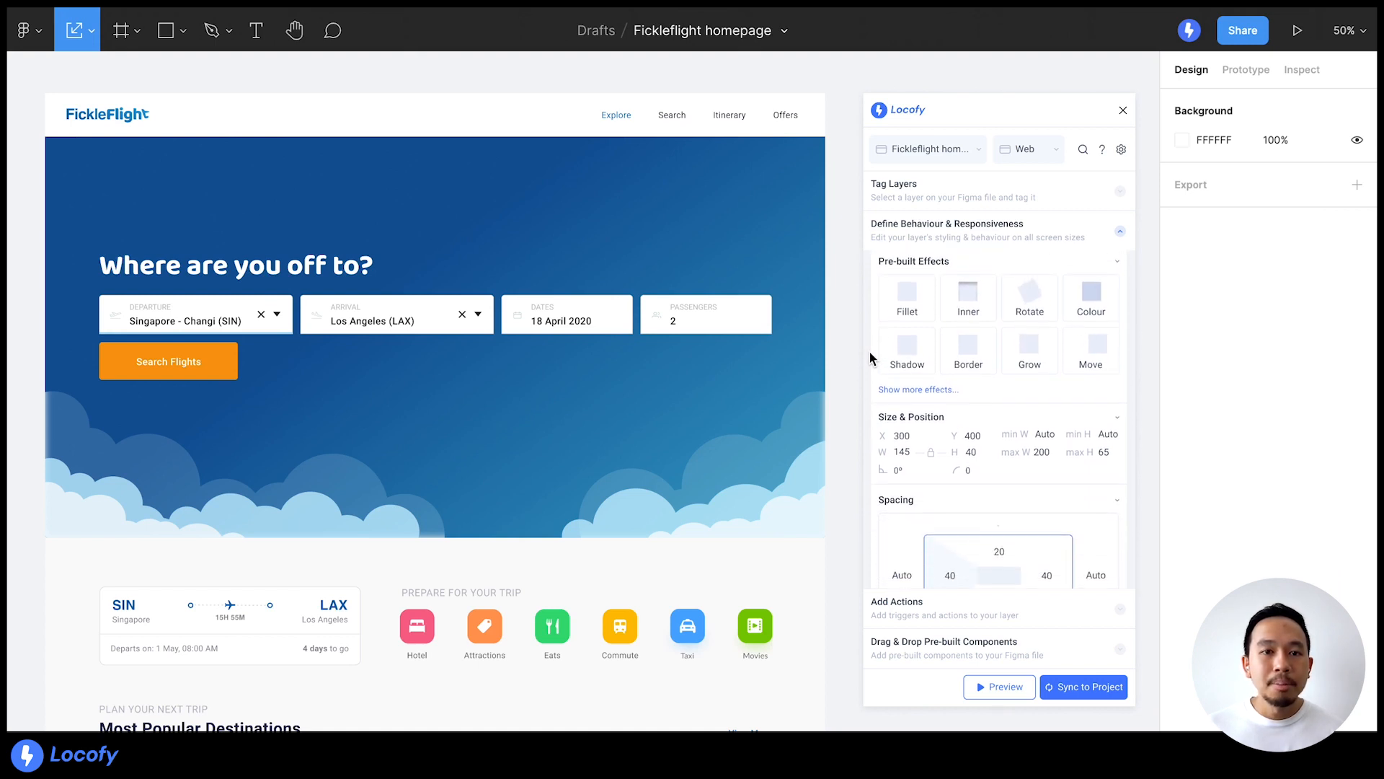
scroll(870, 357, "down", 1)
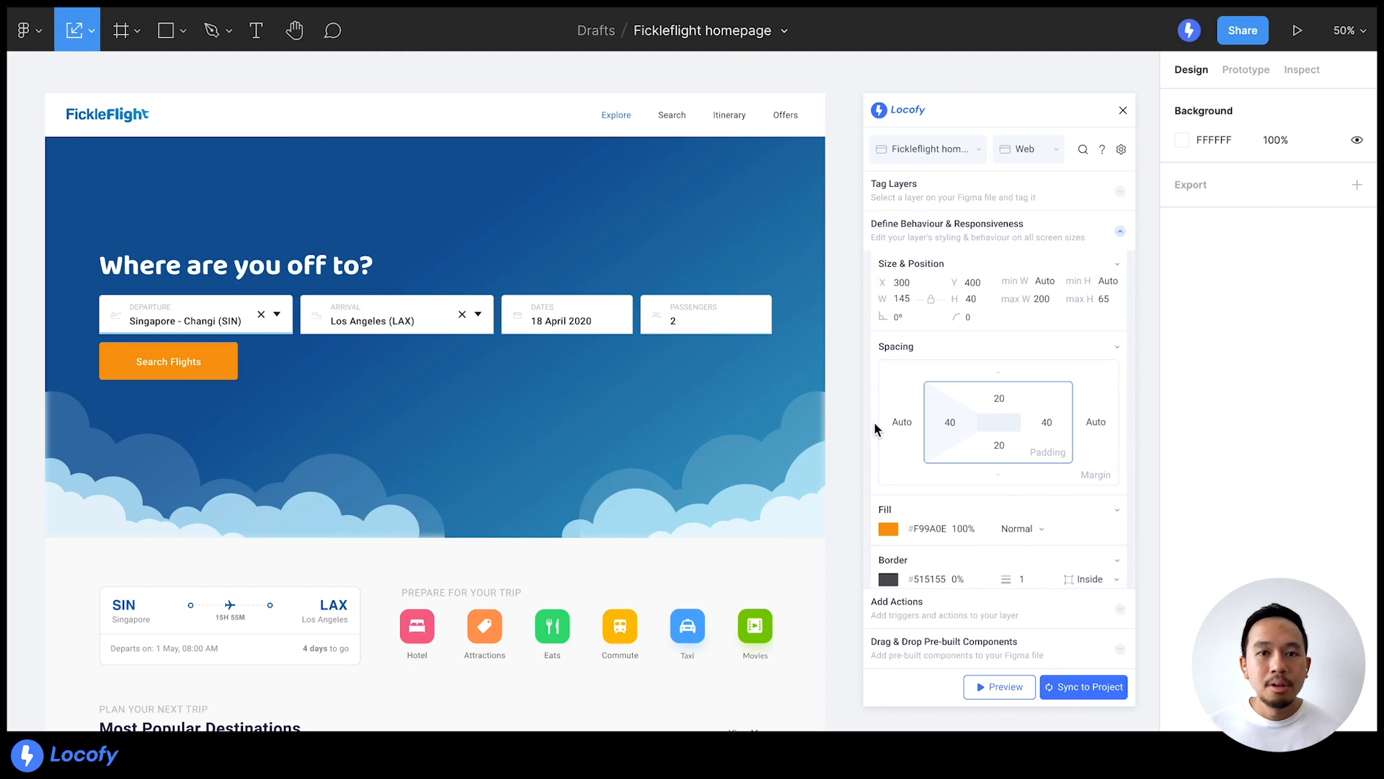
scroll(873, 421, "down", 3)
scroll(874, 421, "down", 1)
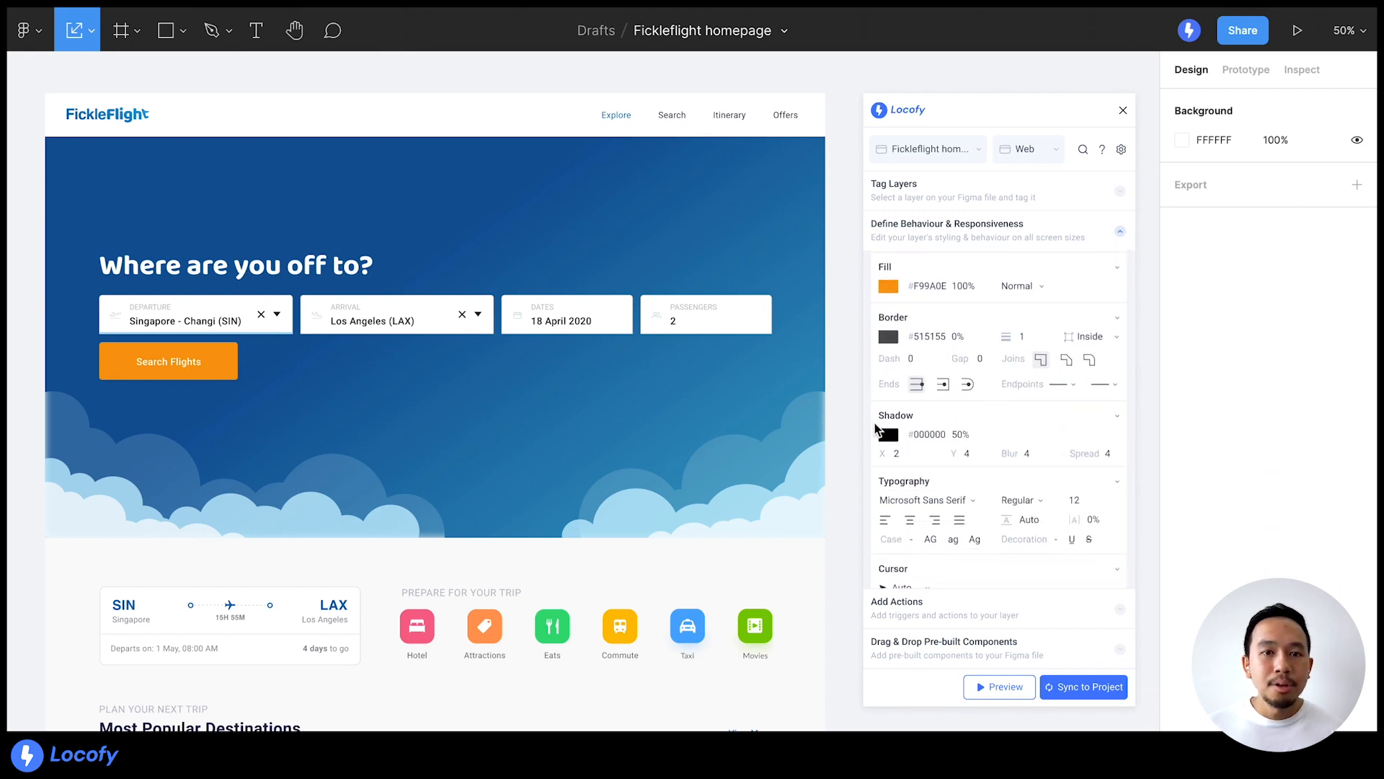
scroll(875, 428, "down", 3)
scroll(875, 427, "down", 1)
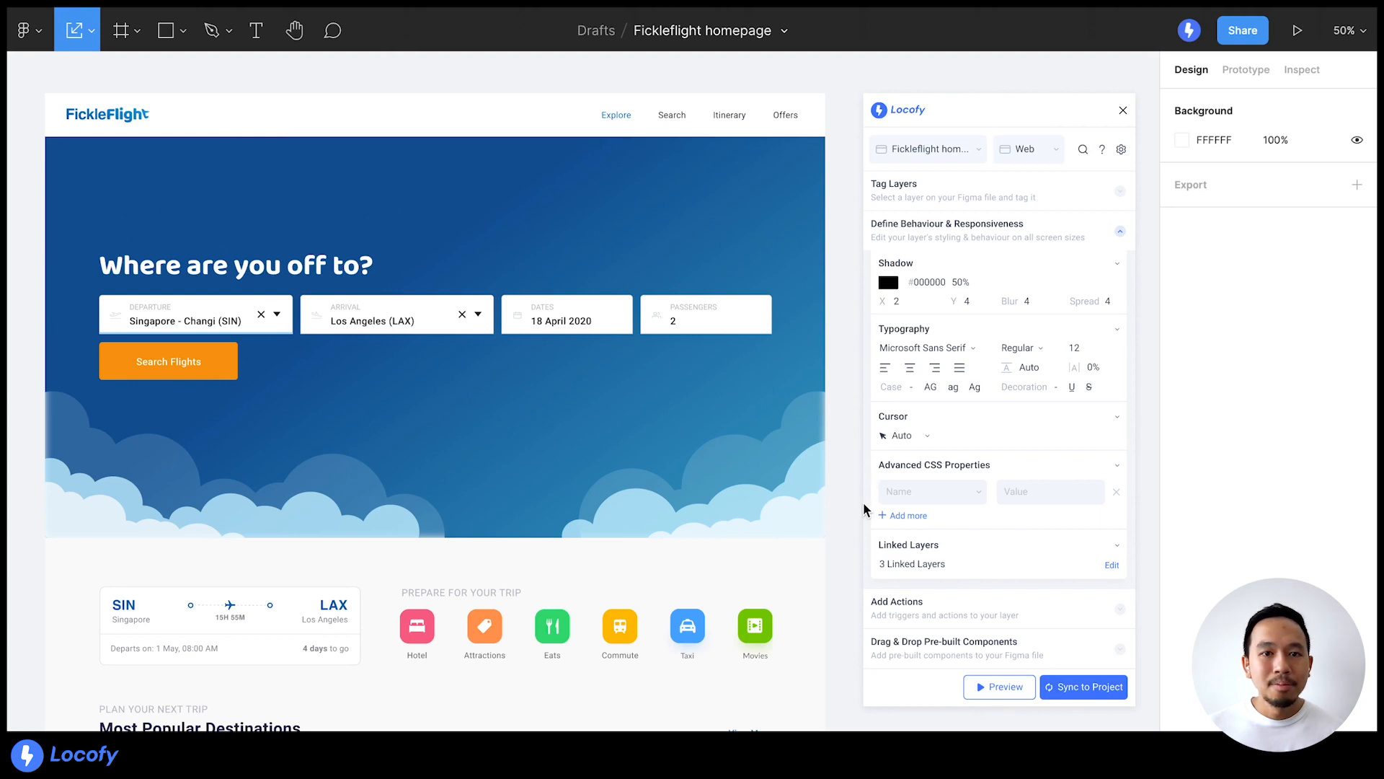
left_click(870, 619)
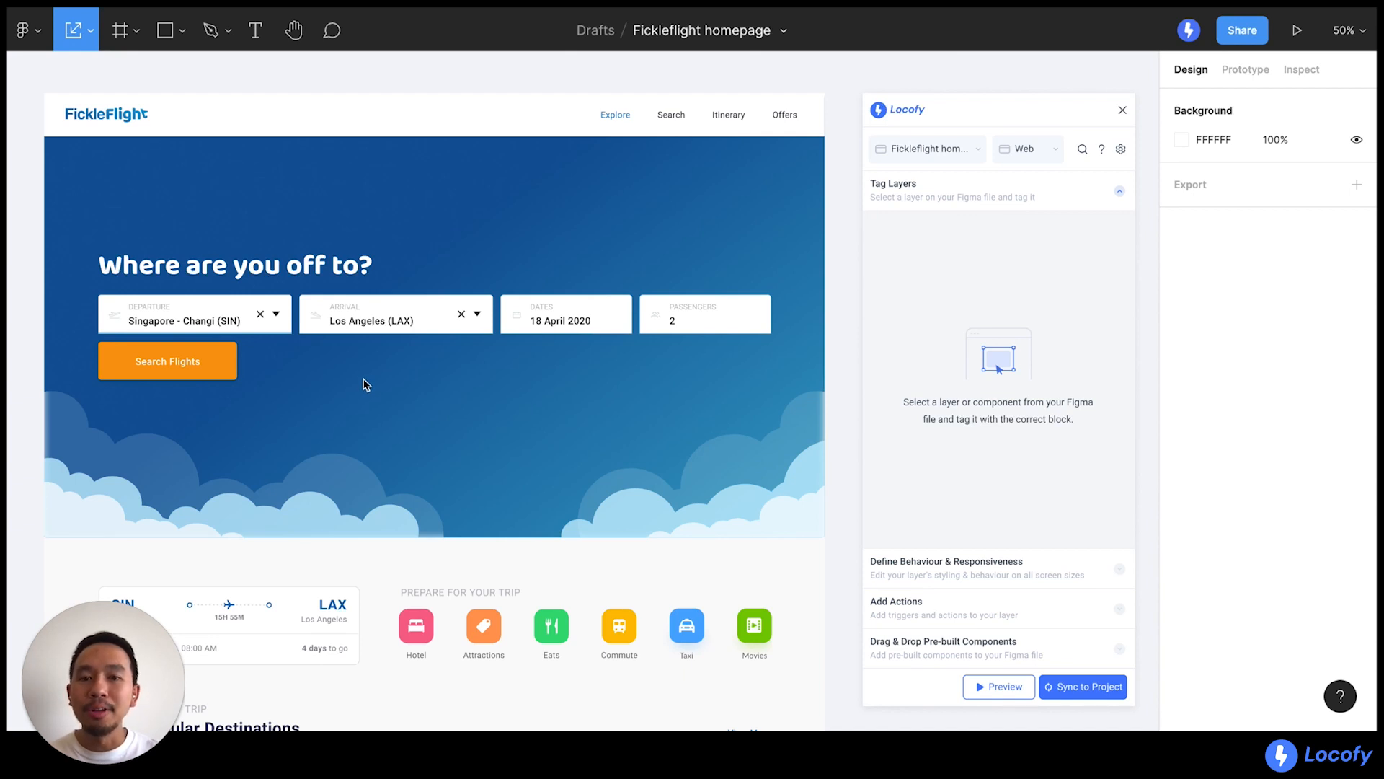
- Tag the Search Flights layer as a Button with UI library None, leaving its basic and advanced attributes unset
left_click(230, 371)
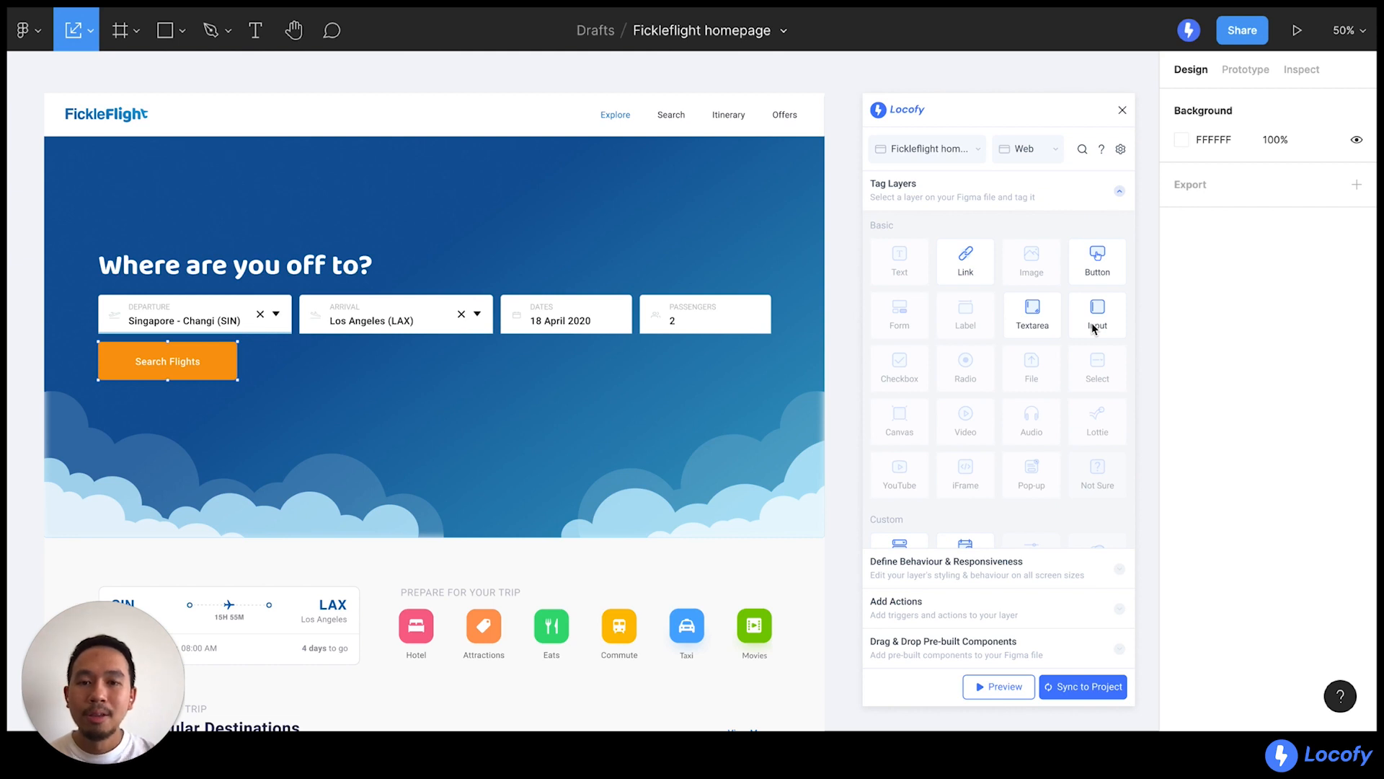
left_click(1098, 274)
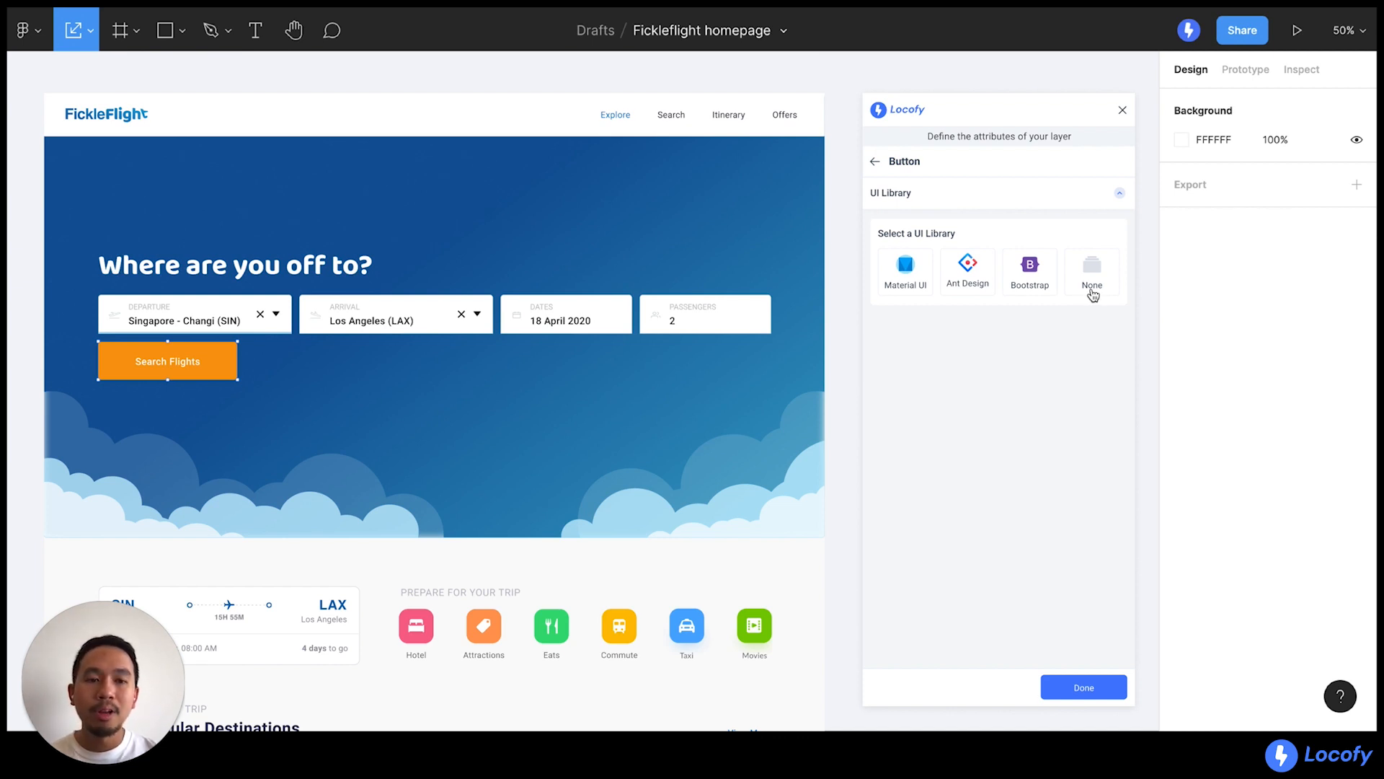
left_click(1093, 289)
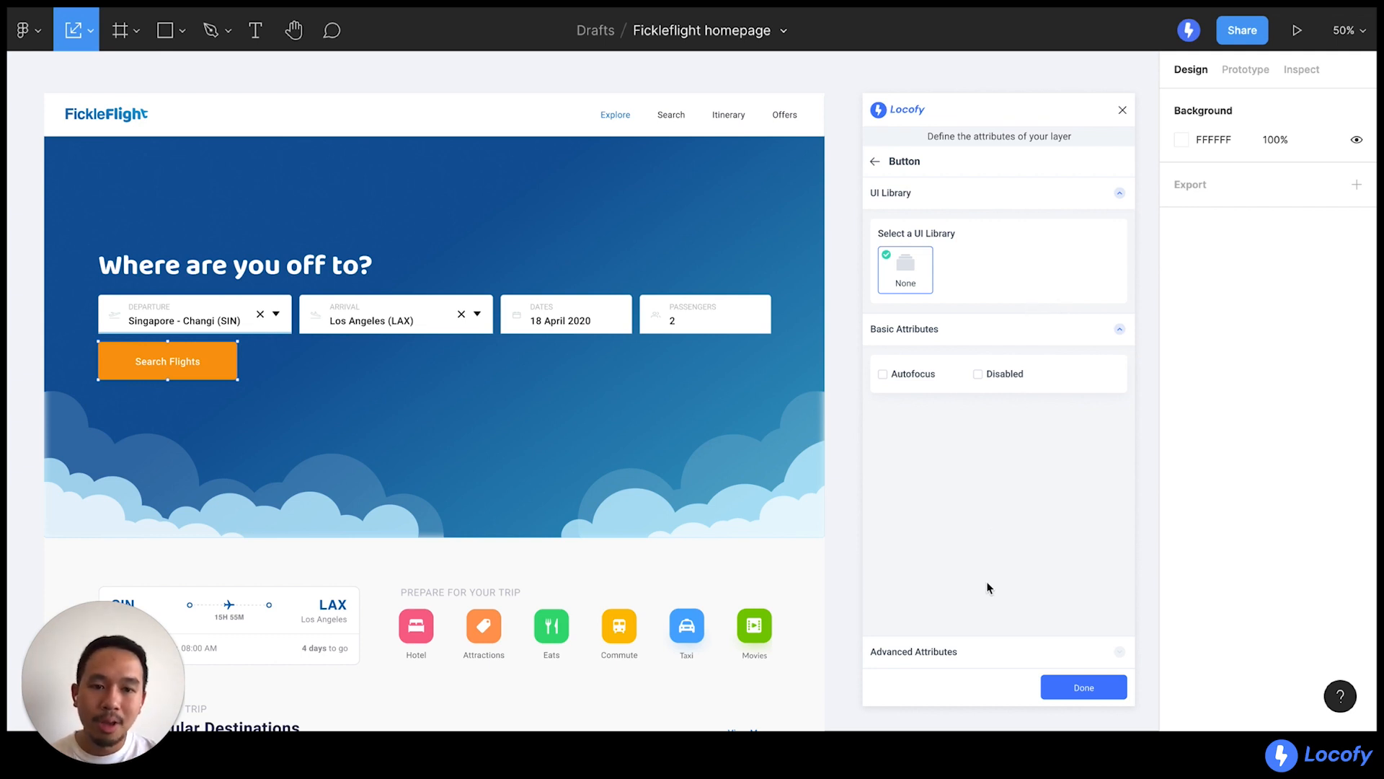
left_click(990, 658)
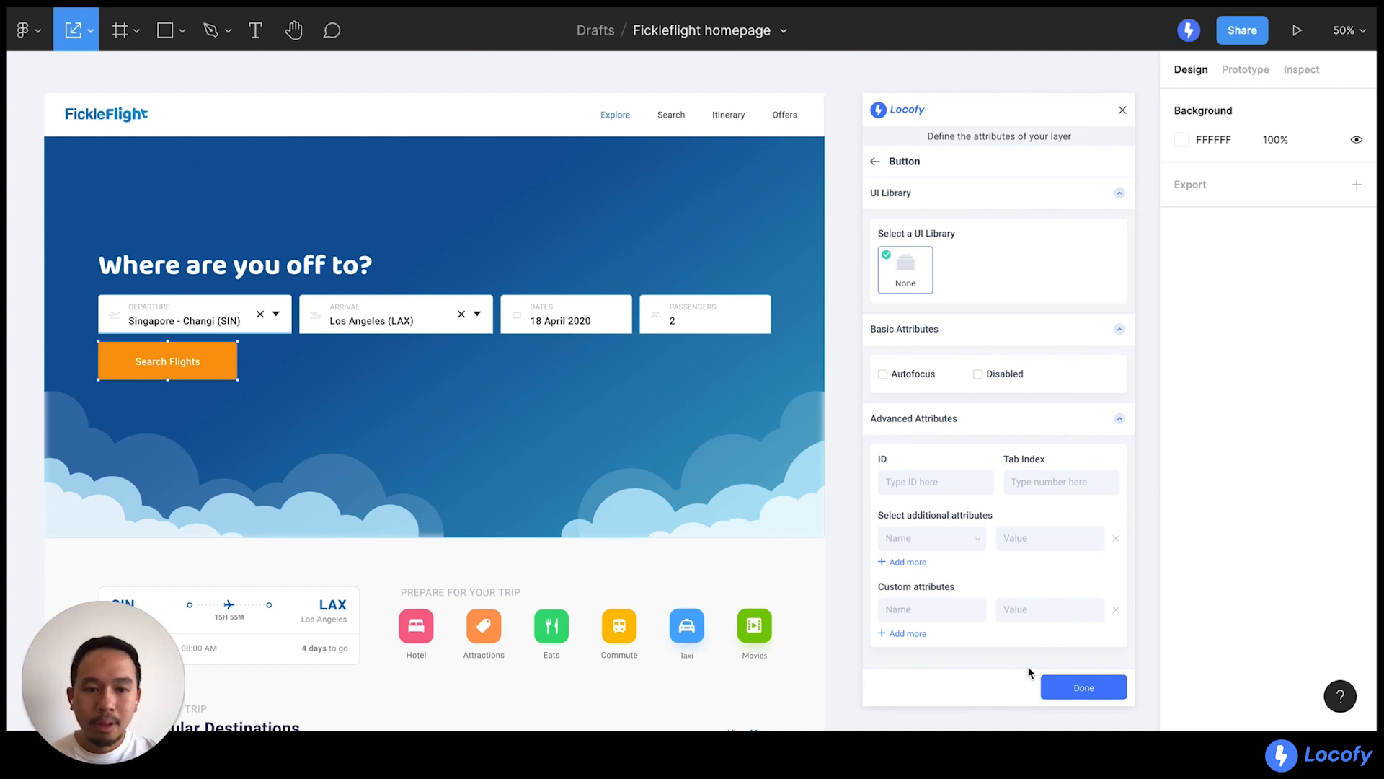
left_click(1084, 688)
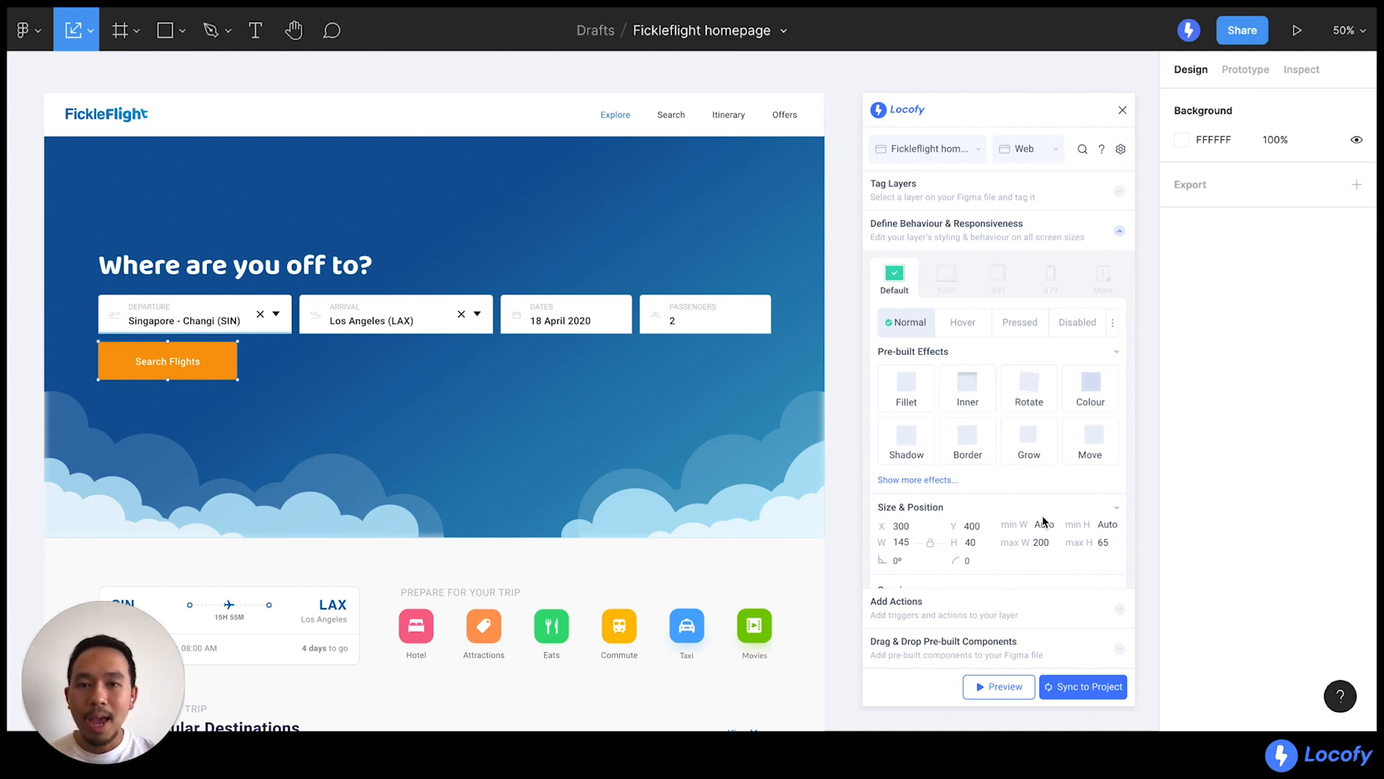
- Apply the pre-built Shadow effect to the Search Flights button's Hover state, keeping the offered animation settings
scroll(1043, 520, "down", 1)
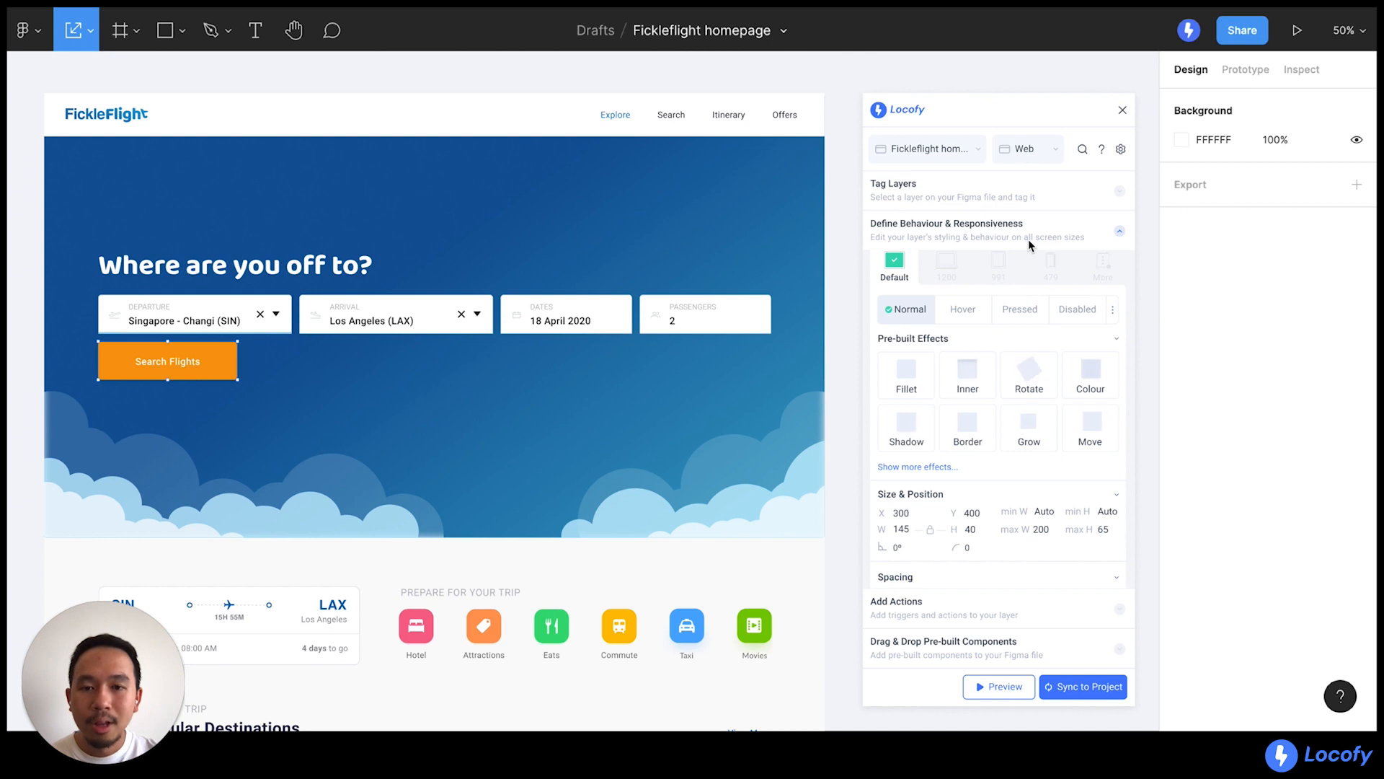
left_click(964, 312)
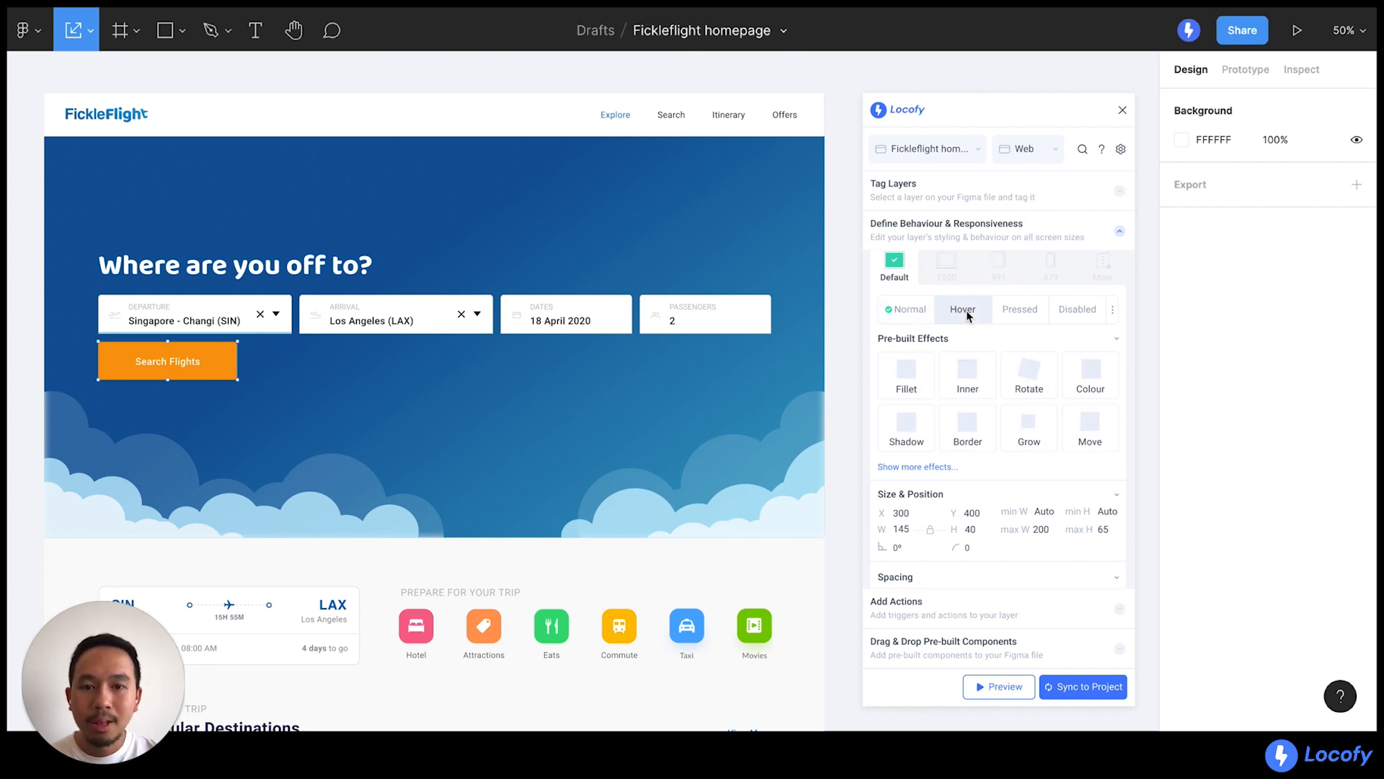
left_click(912, 433)
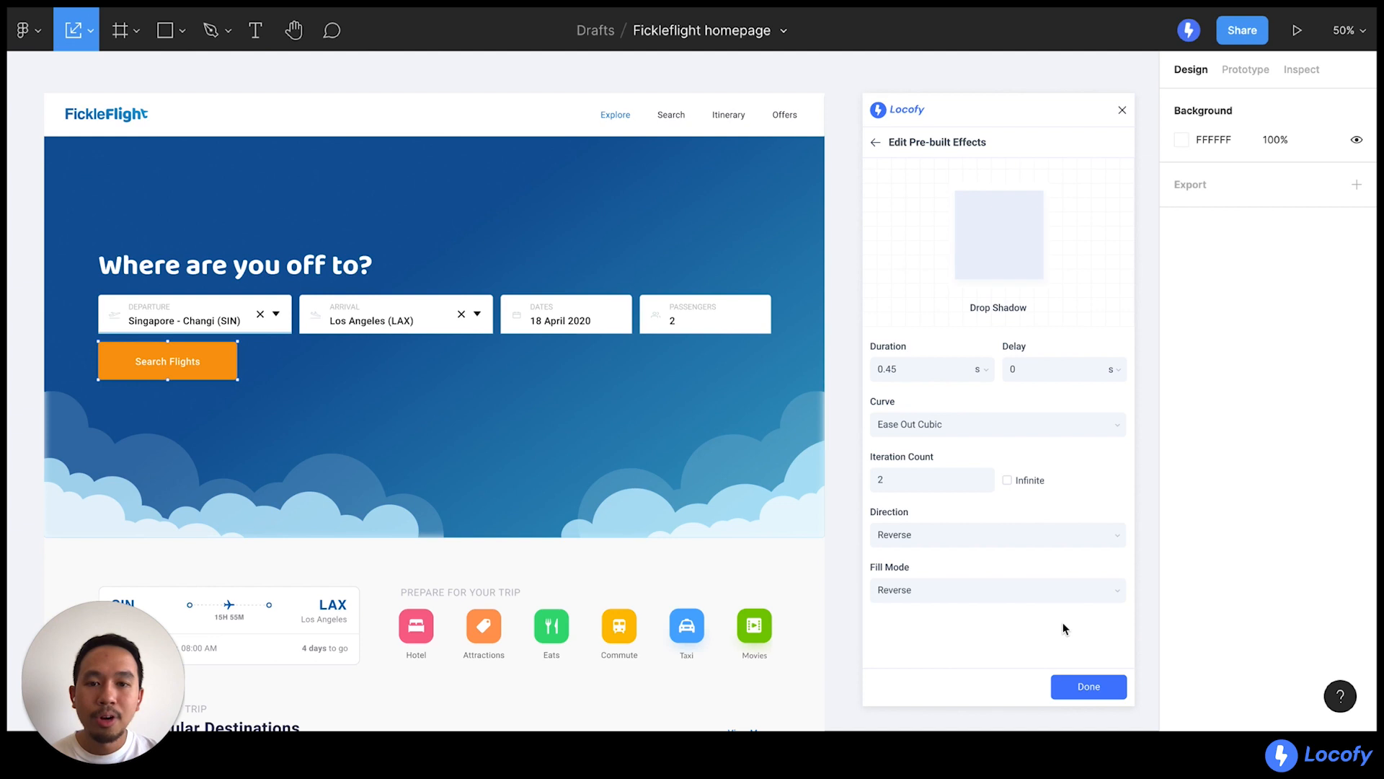
left_click(1090, 687)
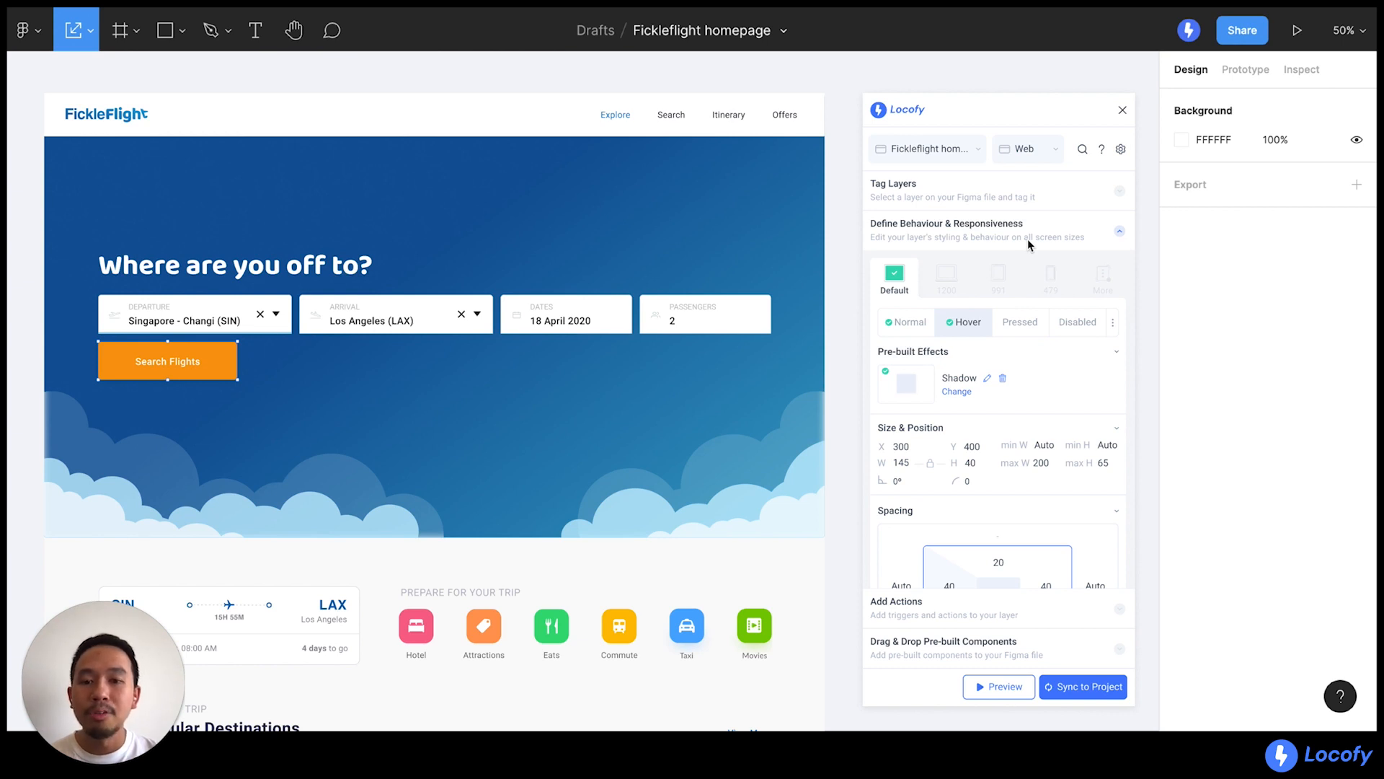
- Set the Search Flights button's width to 100% and height to Auto at the 479 breakpoint, and return to the Default breakpoint
left_click(1053, 288)
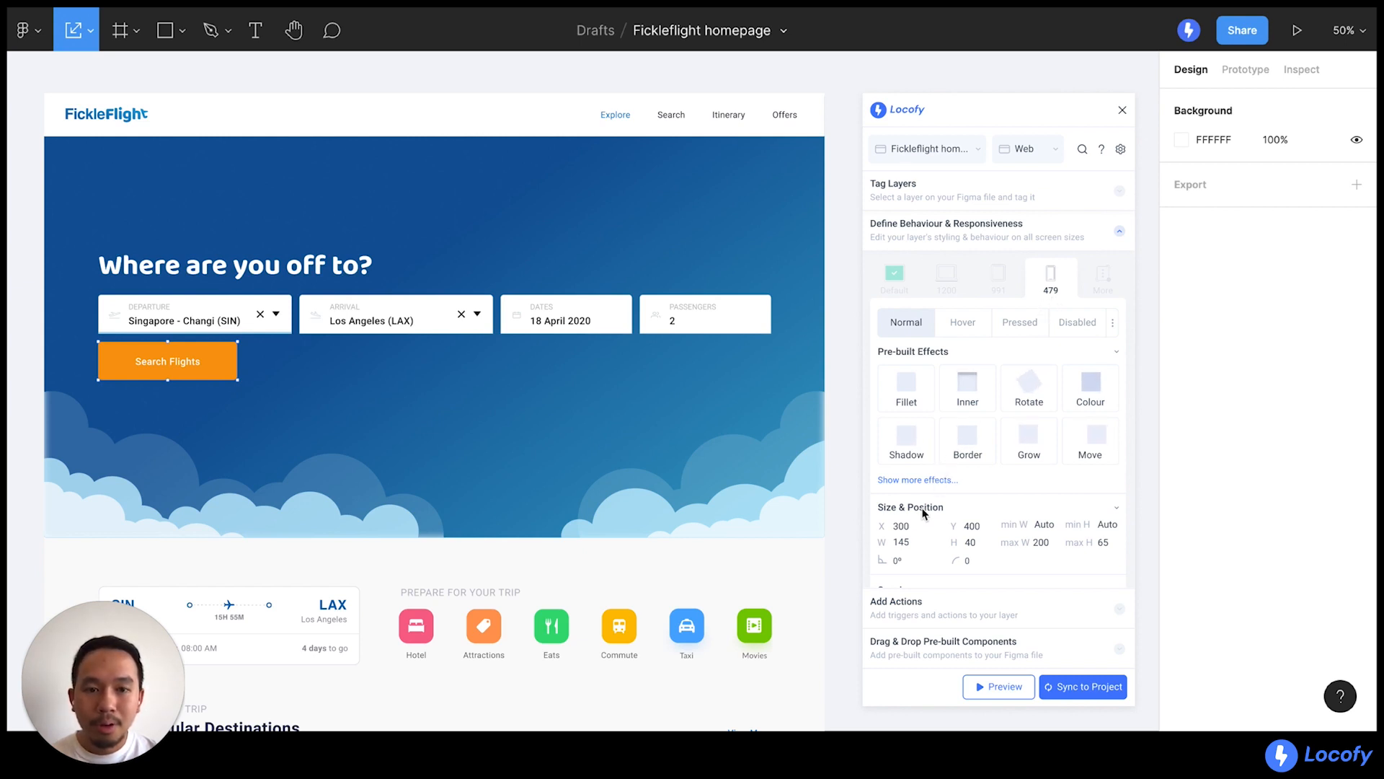
scroll(918, 520, "down", 1)
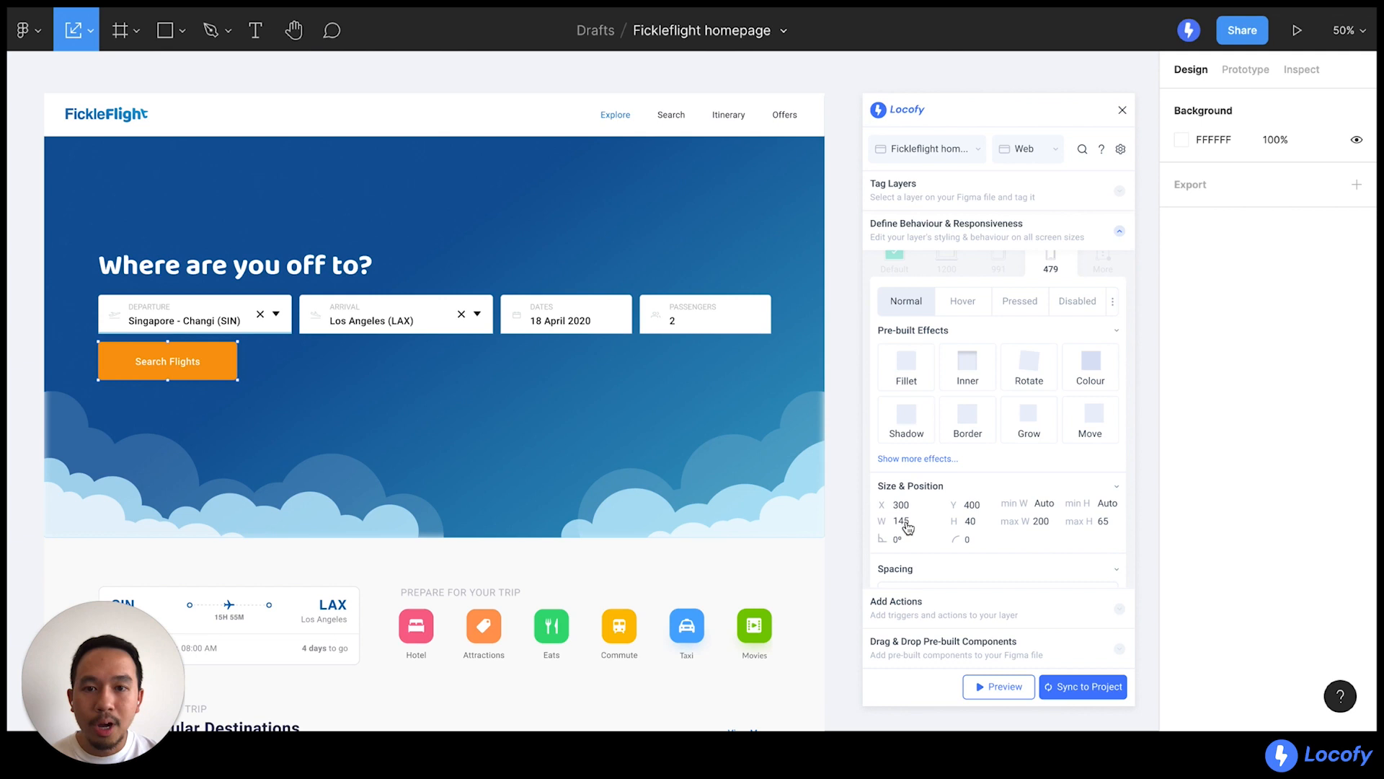
left_click(907, 526)
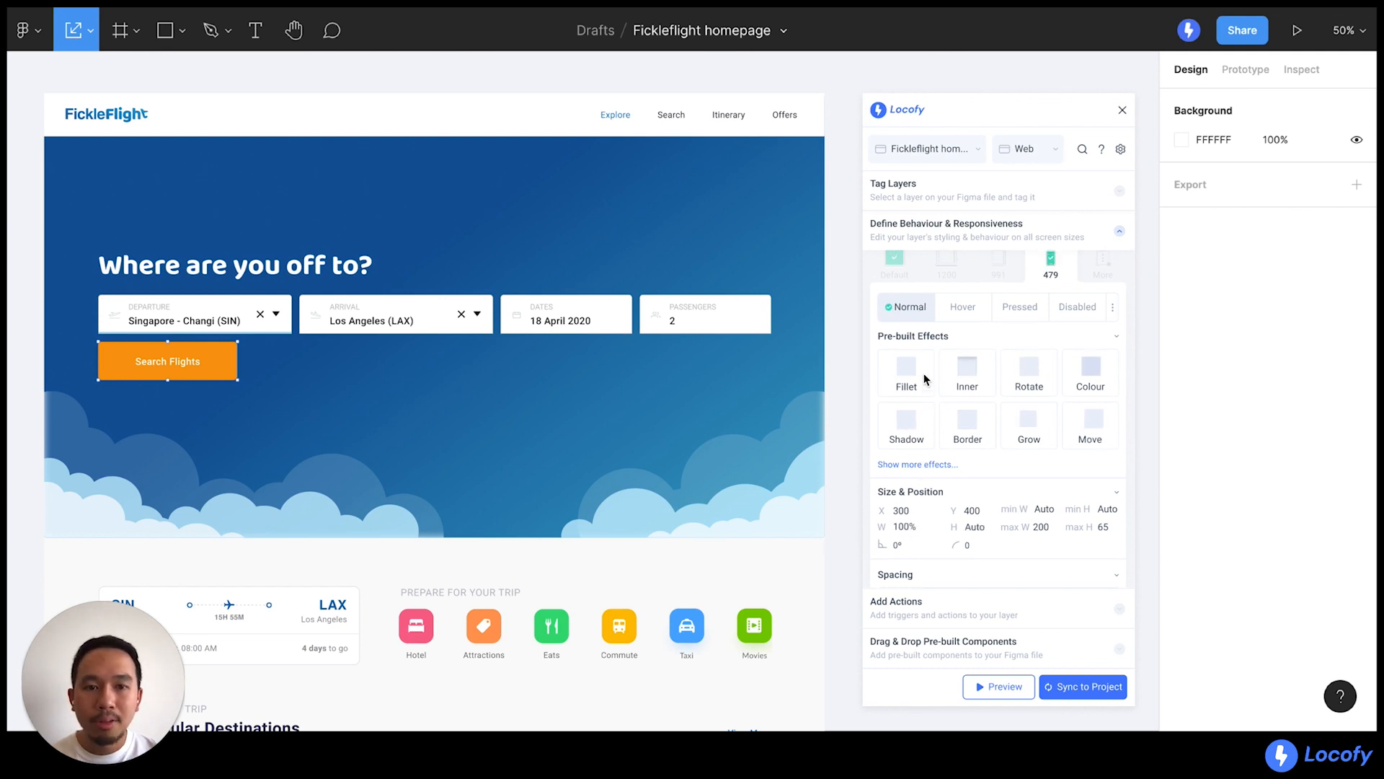
scroll(926, 379, "up", 1)
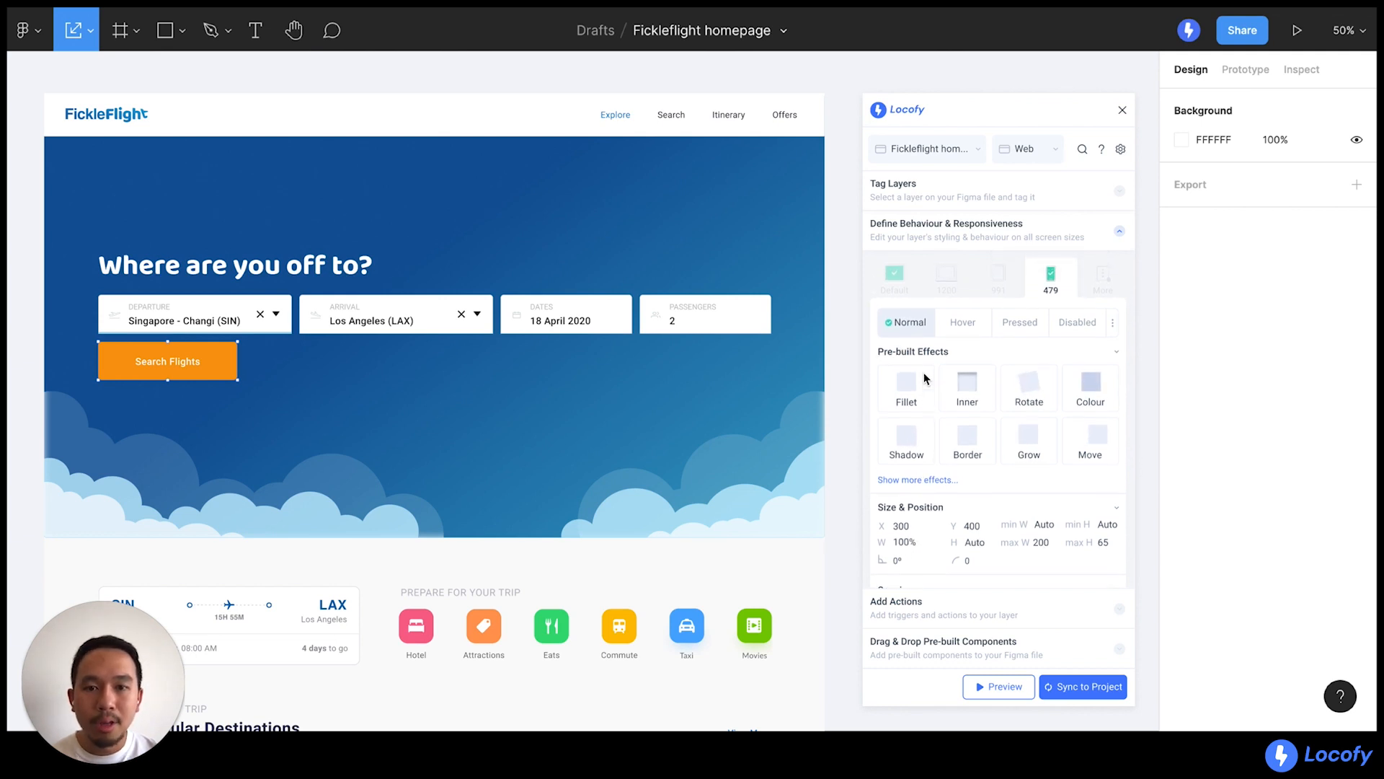
left_click(899, 285)
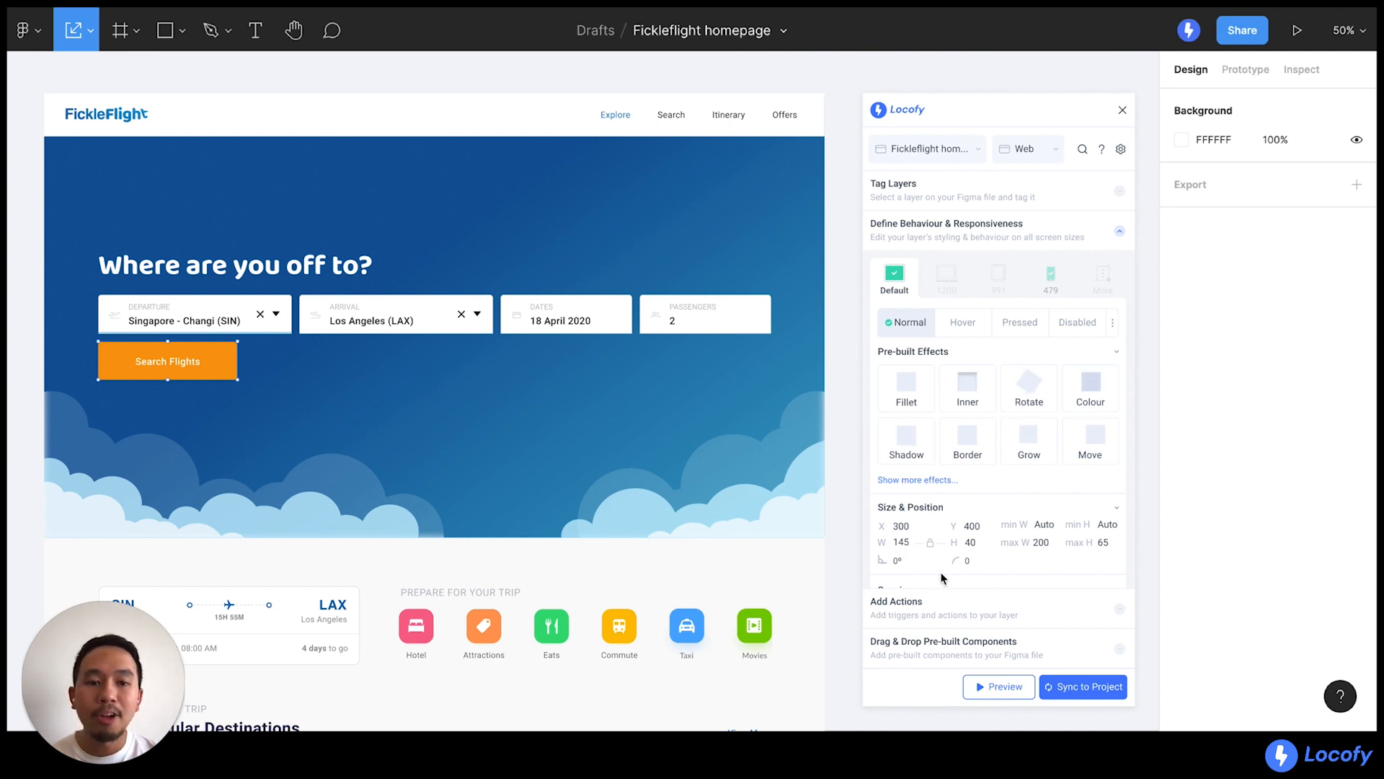
- Give the Search Flights button an On Click trigger with a Change page action leading to the Results page
left_click(958, 618)
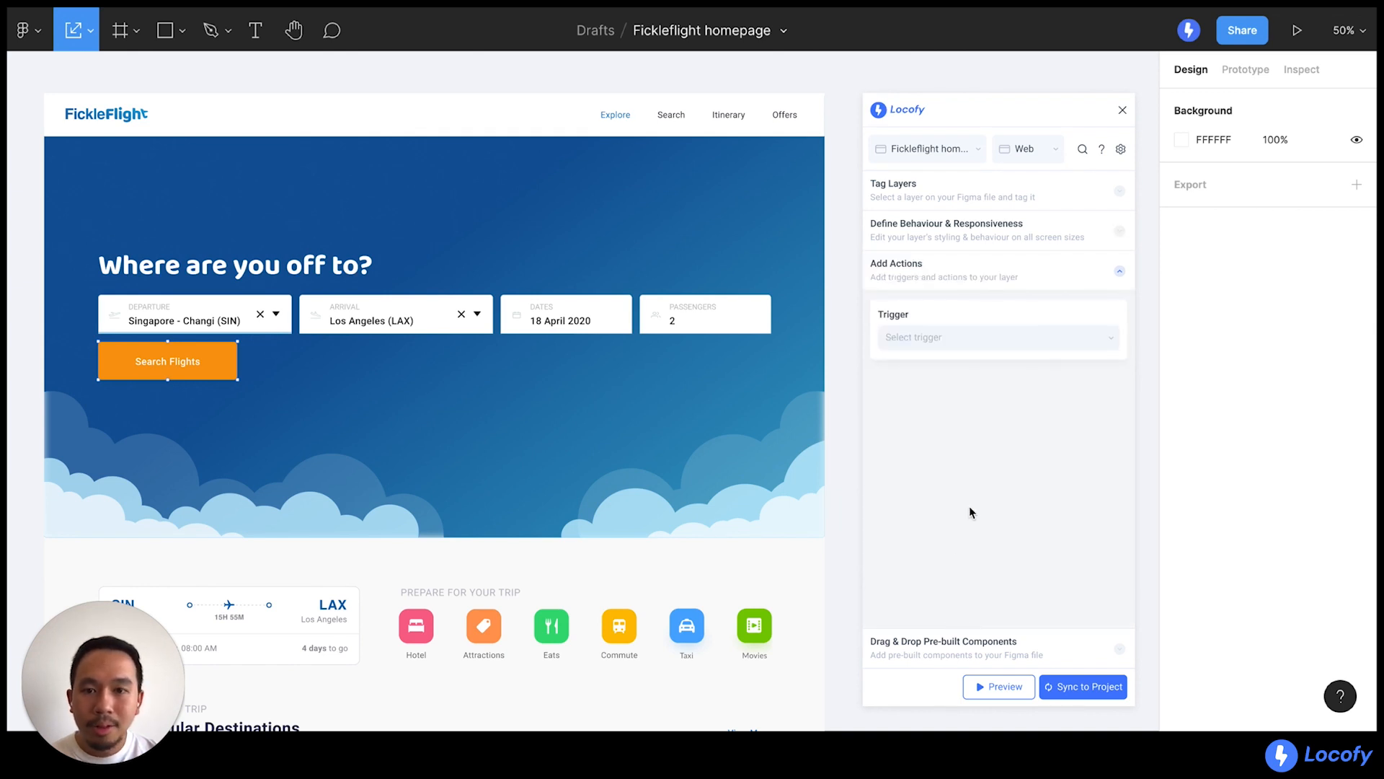
left_click(1007, 340)
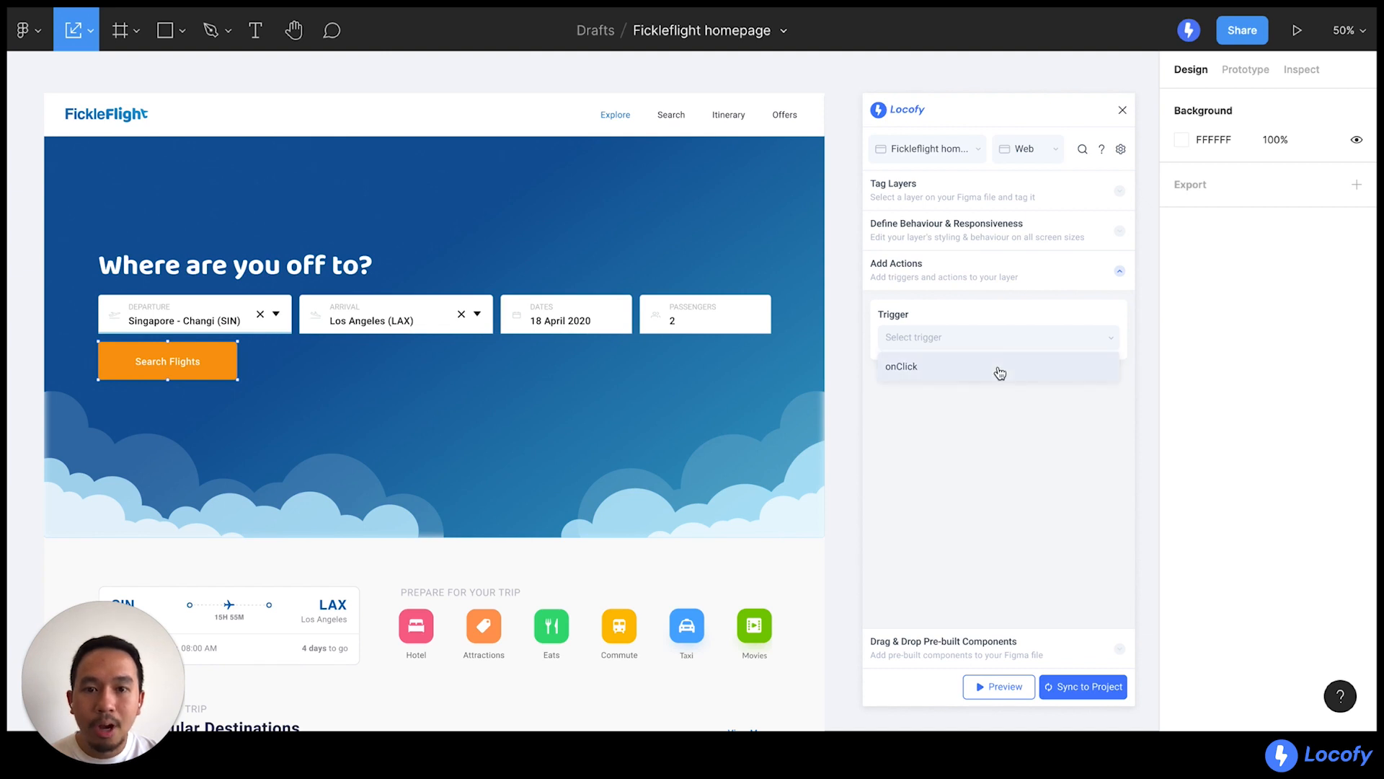
left_click(1000, 373)
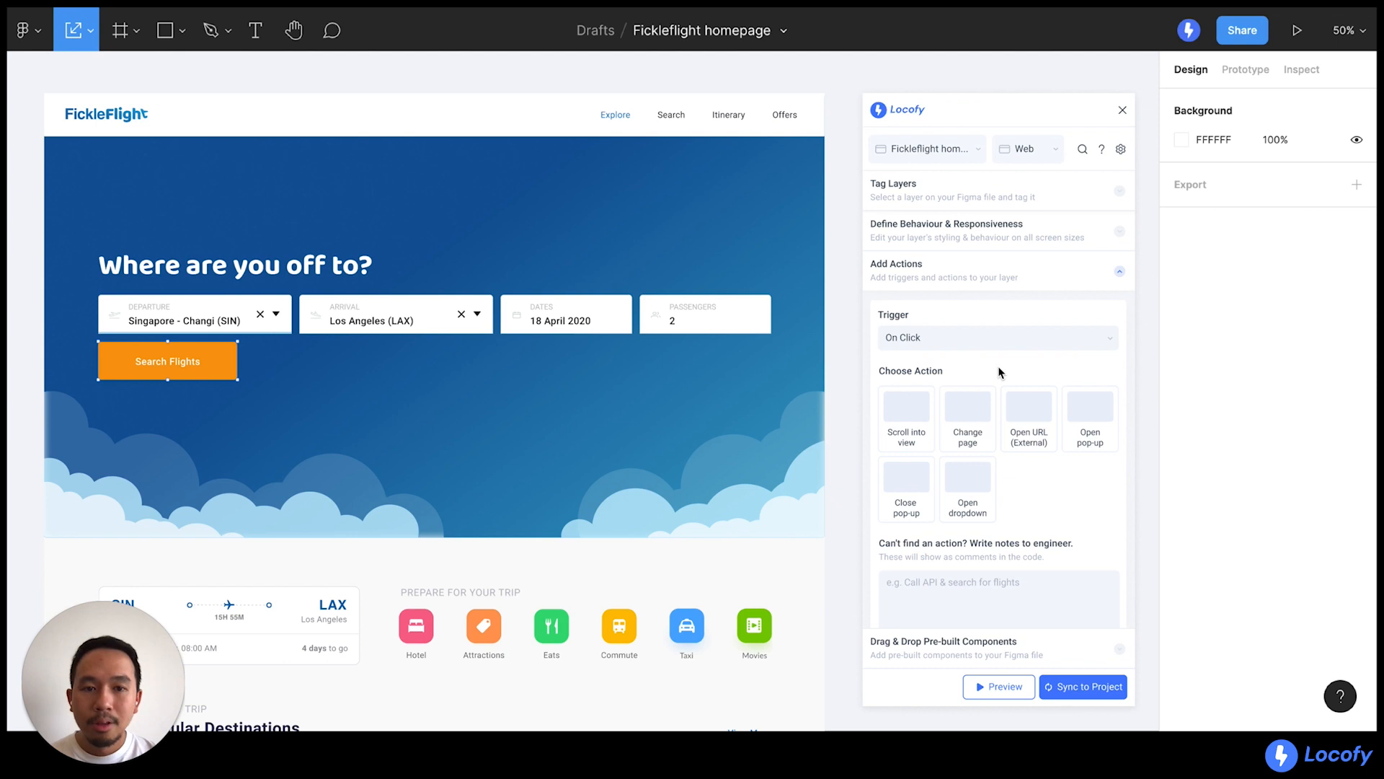
left_click(978, 413)
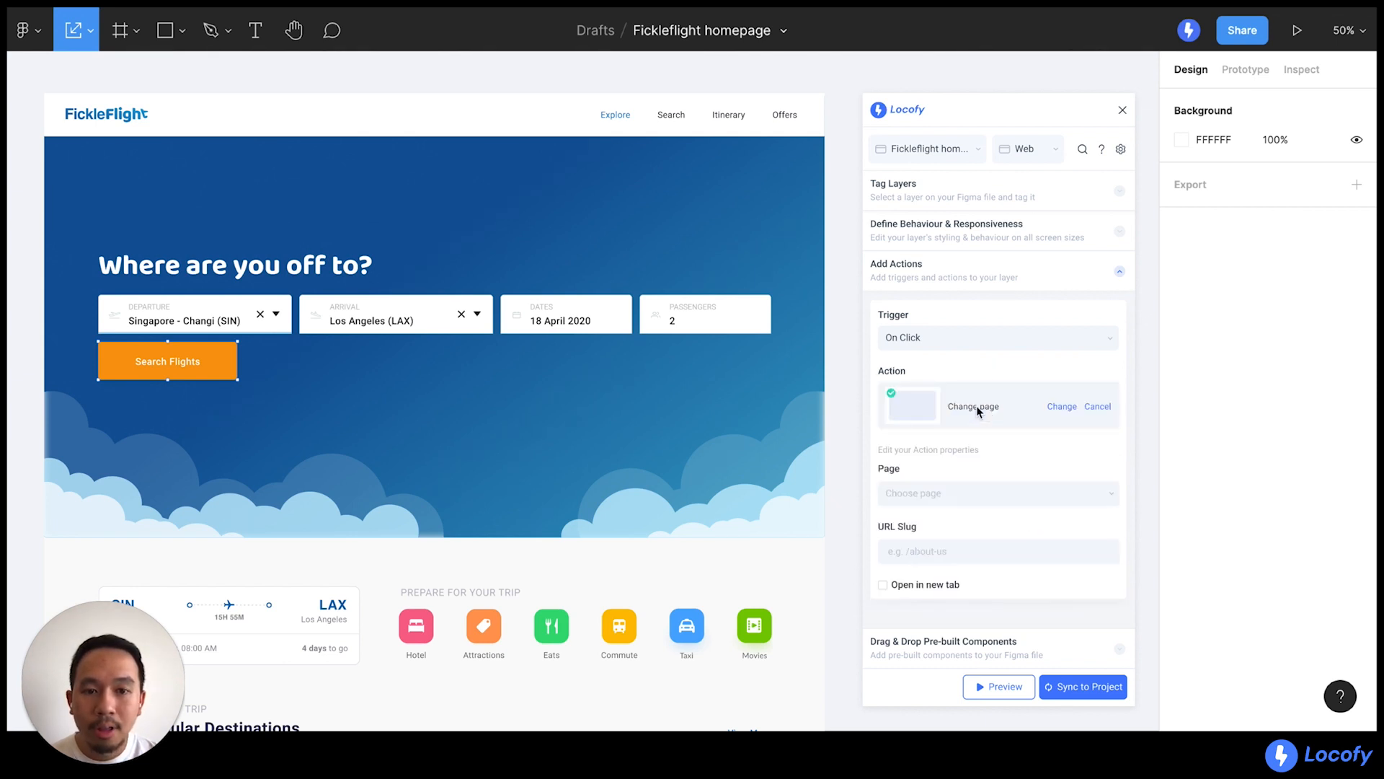
left_click(993, 496)
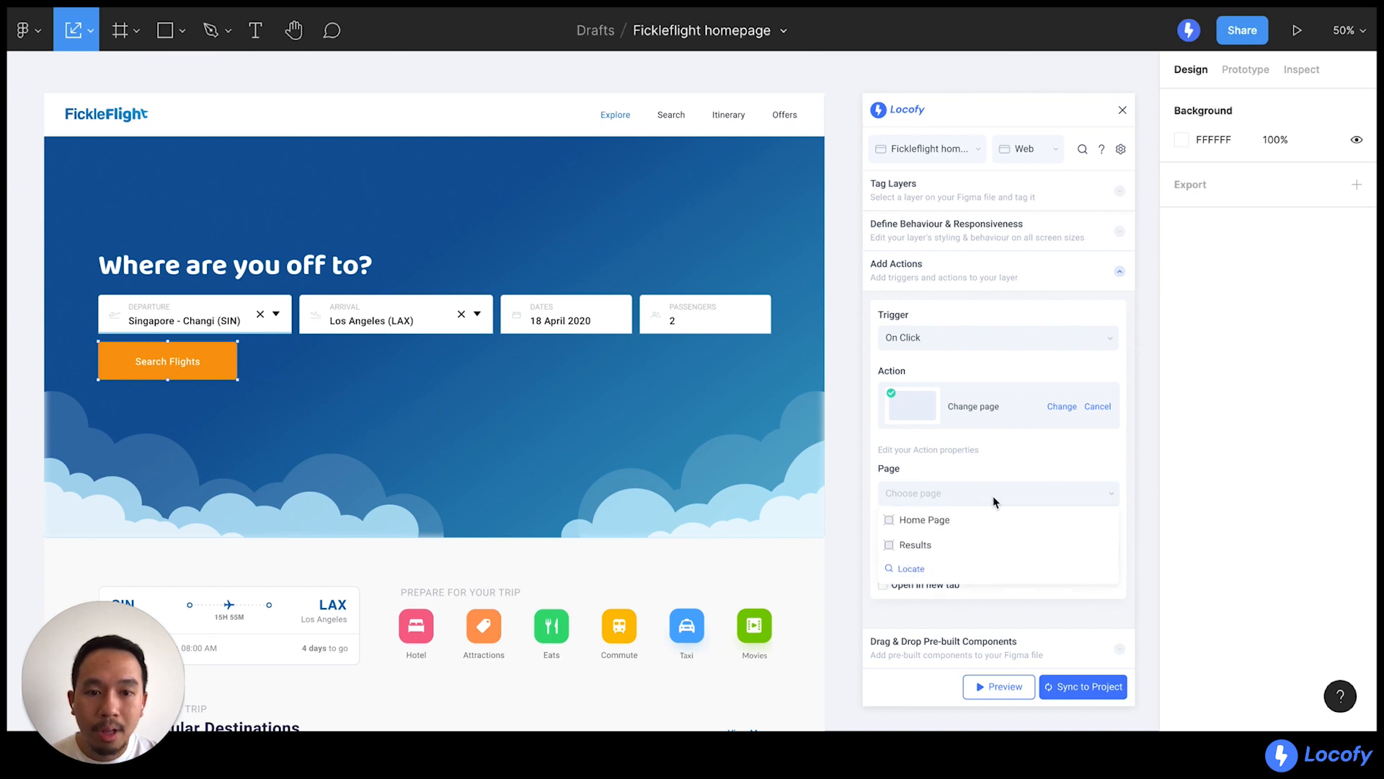
left_click(973, 553)
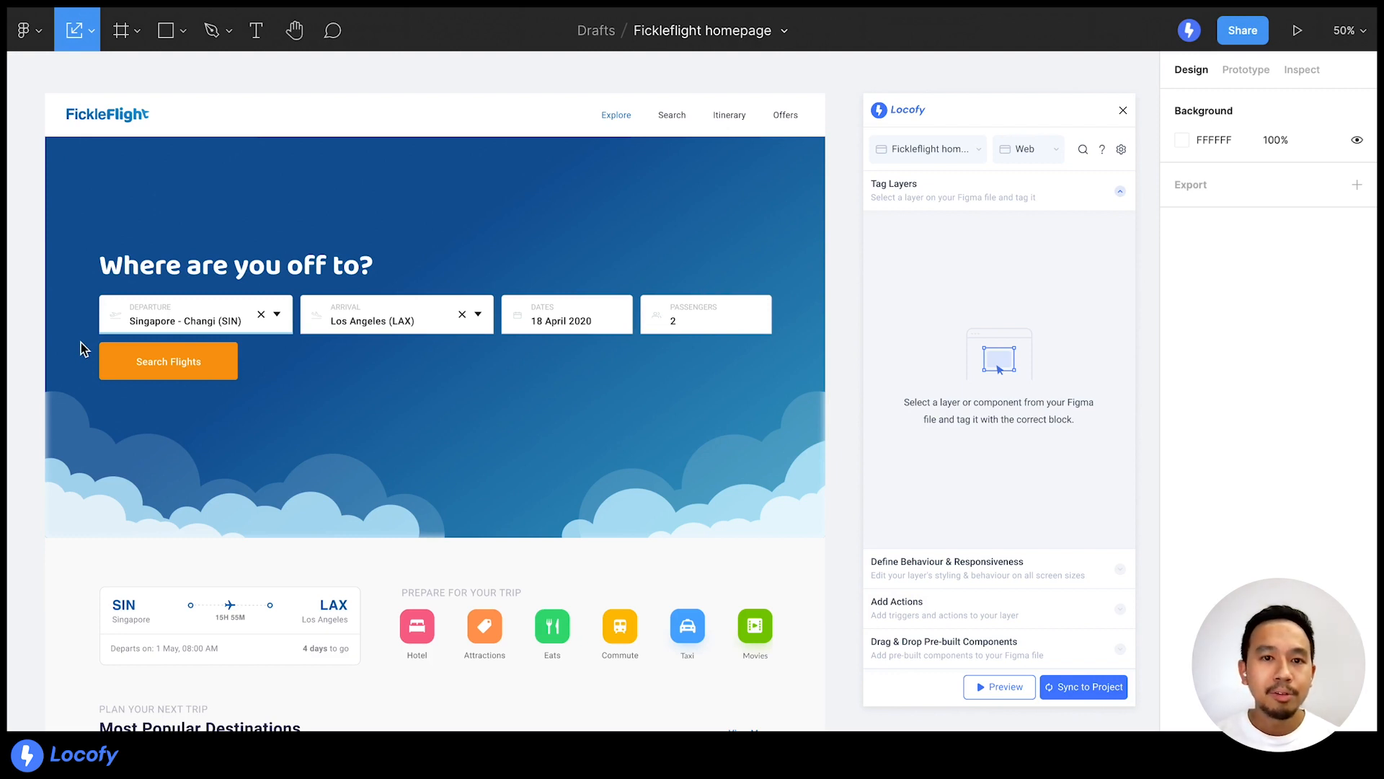
- Tag the "Where are you off to?" heading as Text with tag type h1
left_click(107, 276)
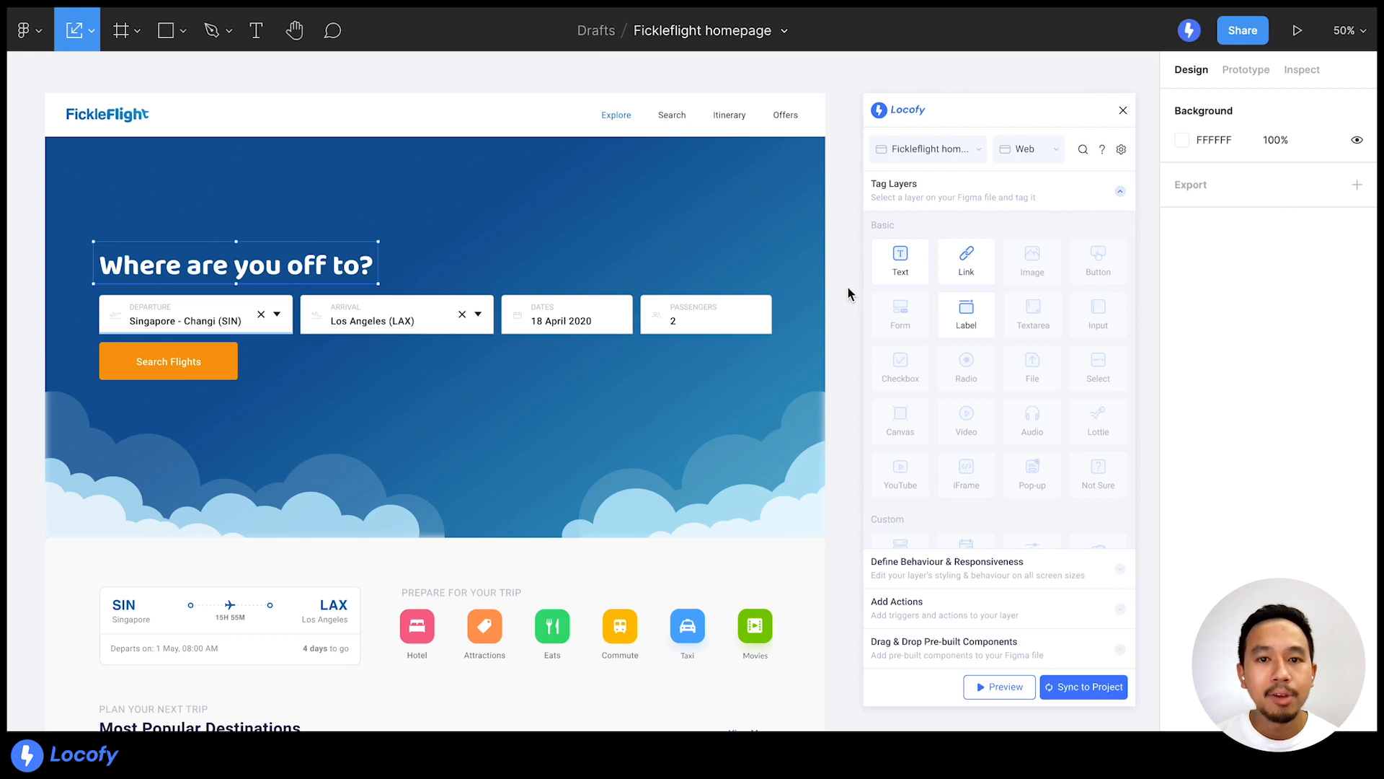
left_click(880, 283)
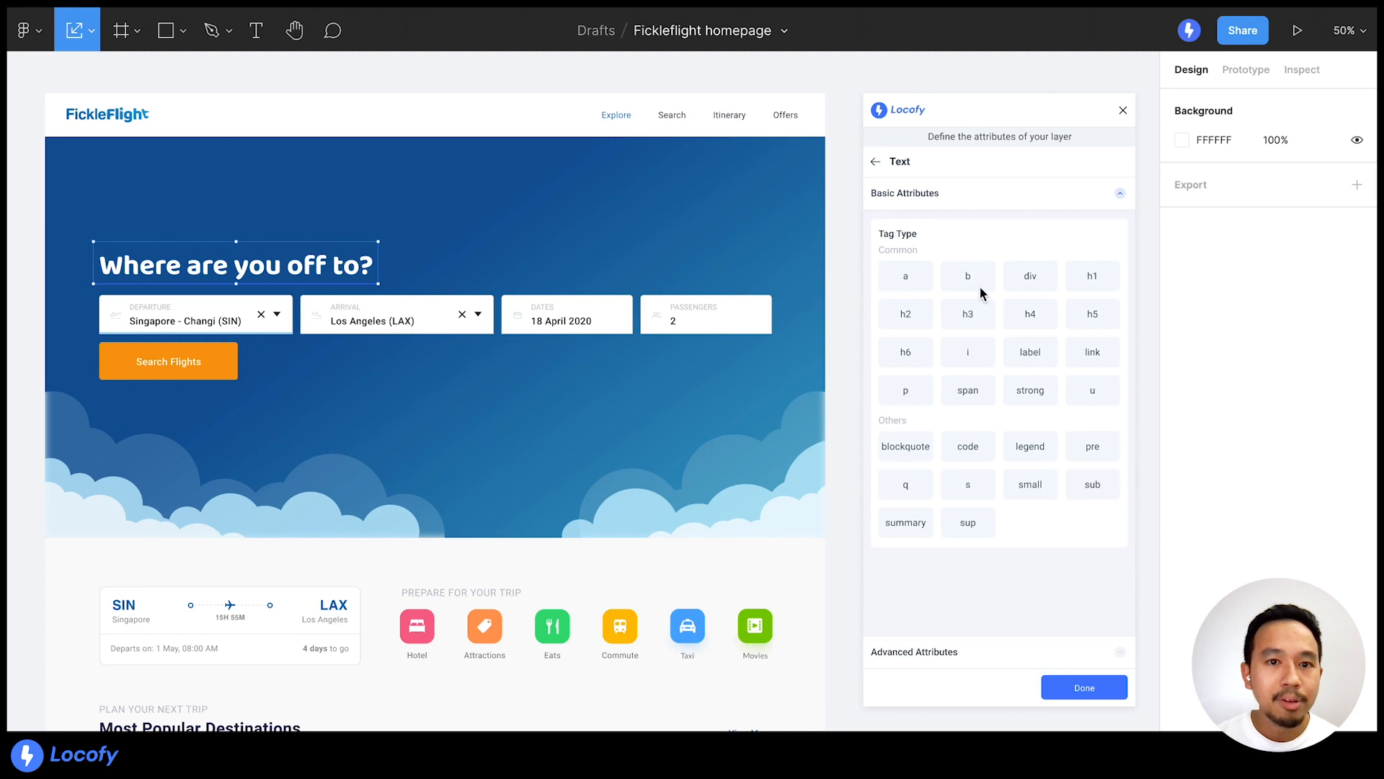
left_click(1075, 287)
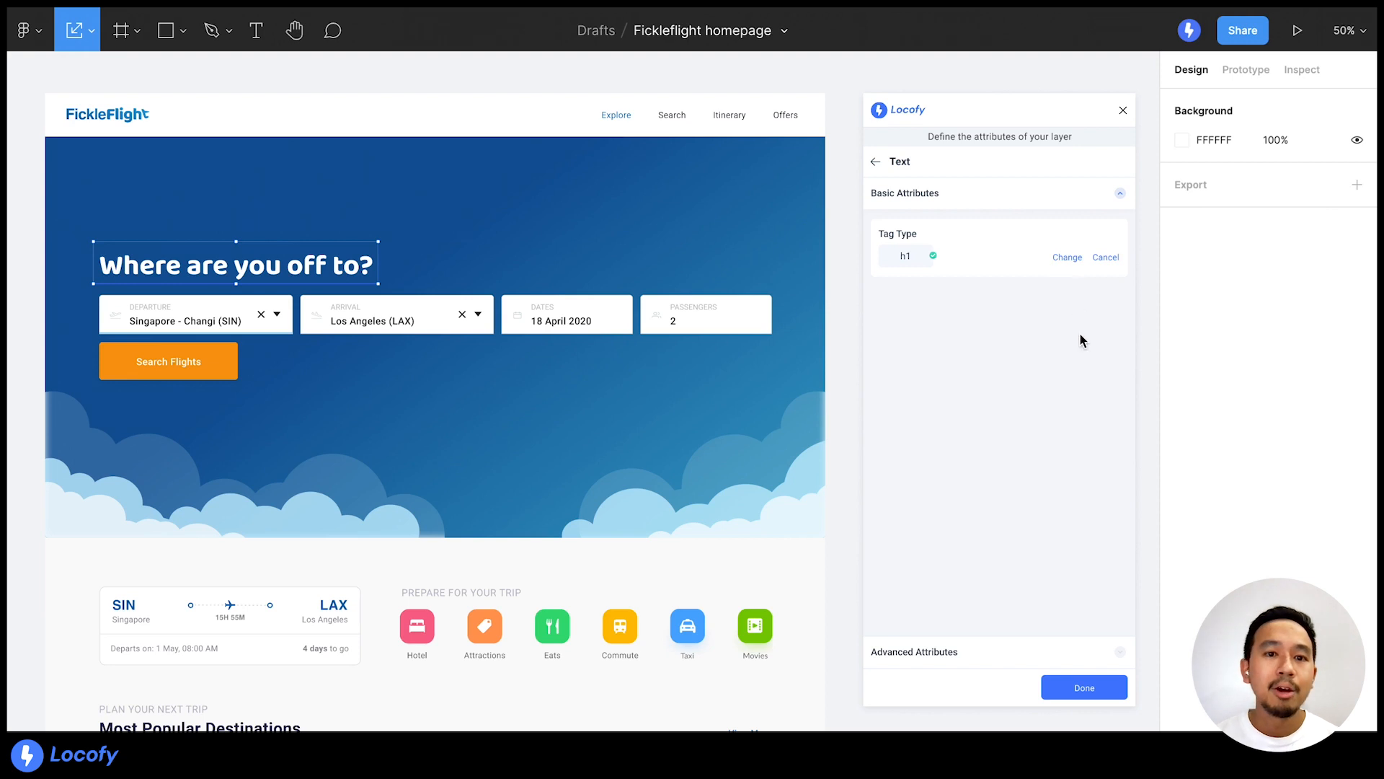
left_click(1069, 686)
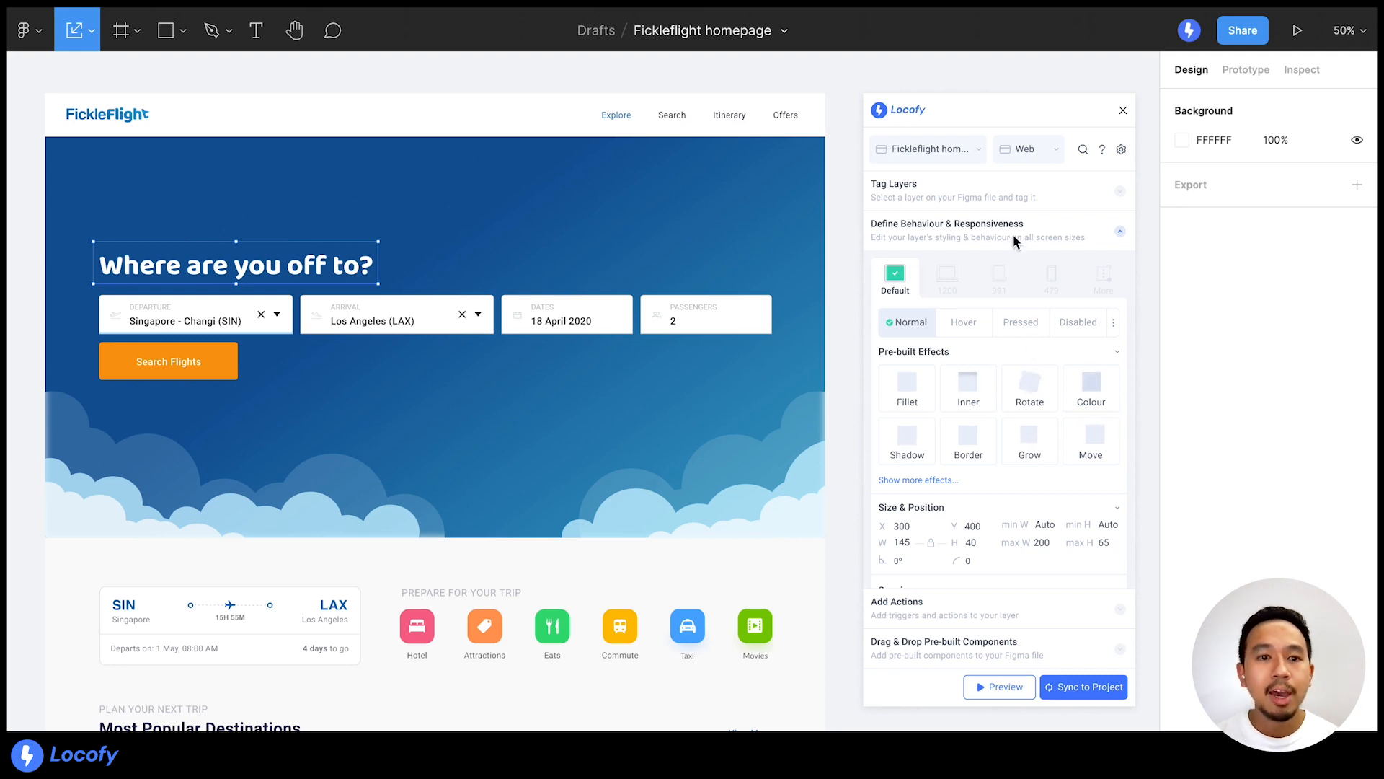
- Set the heading's font size to 24 at the 479 breakpoint, leave its action trigger unset, and deselect it
left_click(1061, 296)
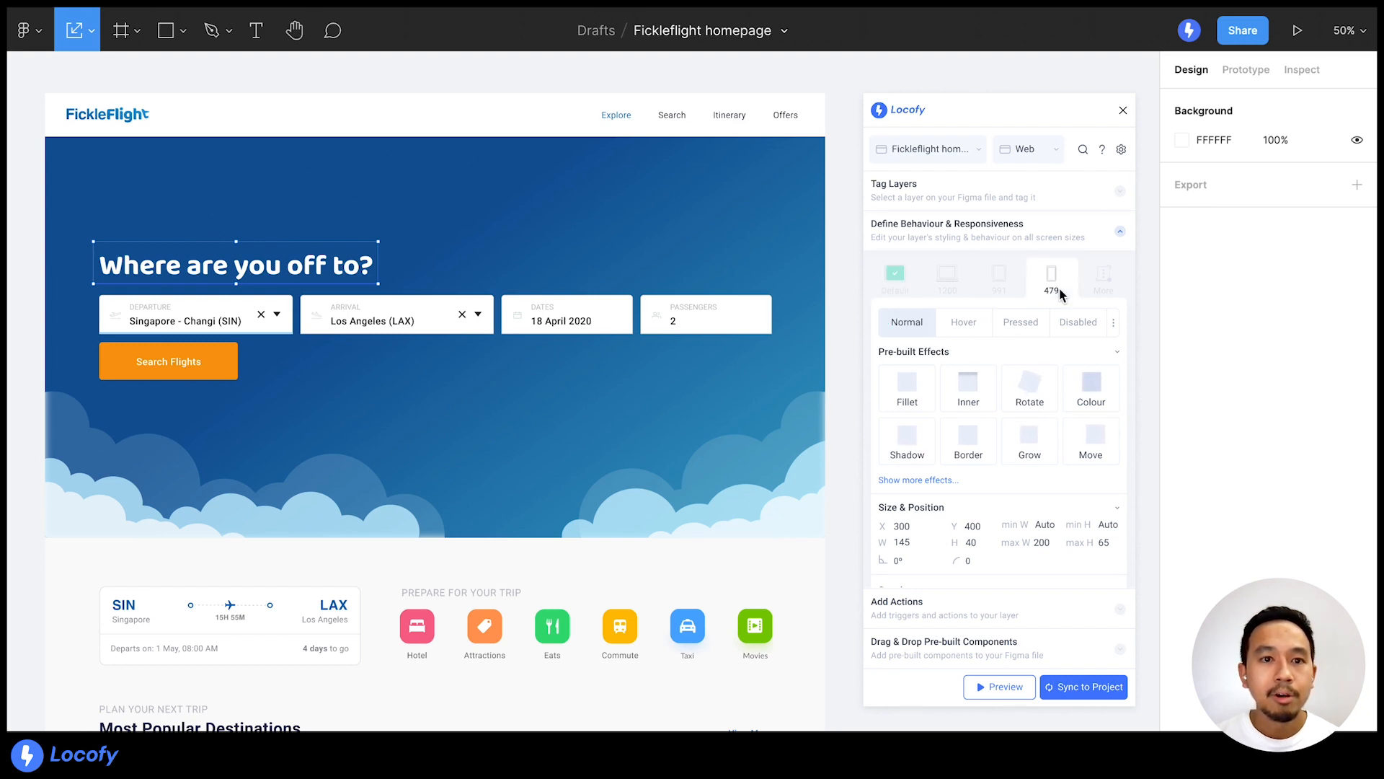
scroll(1115, 470, "down", 1)
scroll(1116, 476, "down", 6)
scroll(1116, 479, "down", 3)
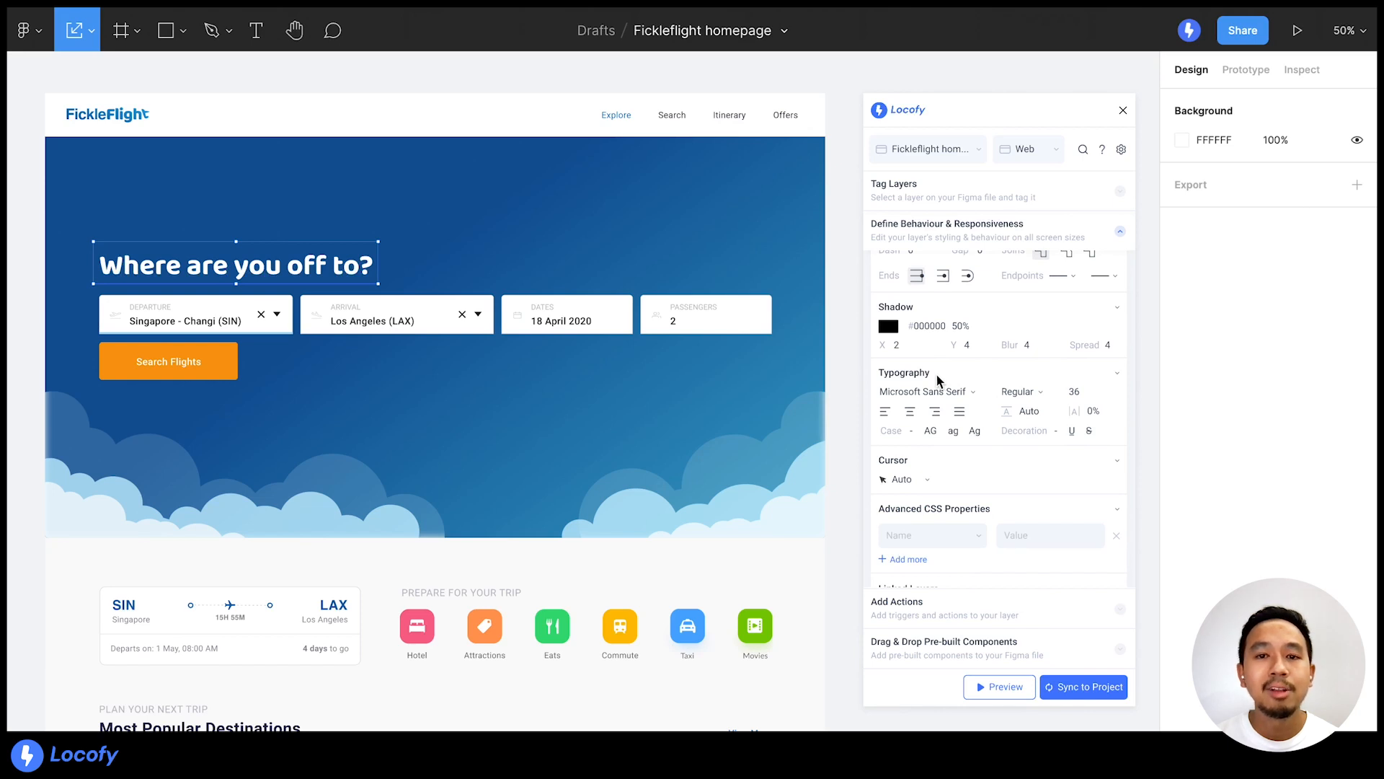
left_click(1079, 396)
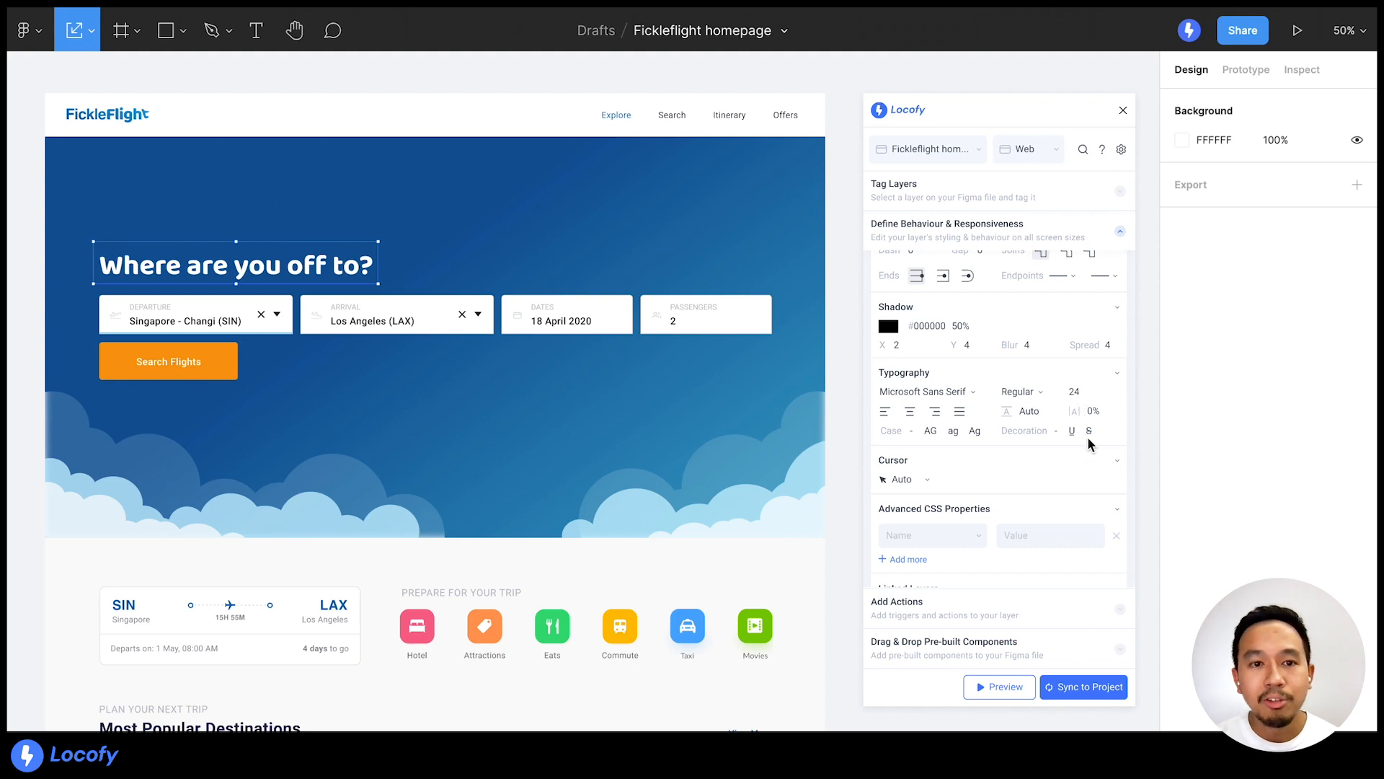
scroll(1108, 487, "down", 1)
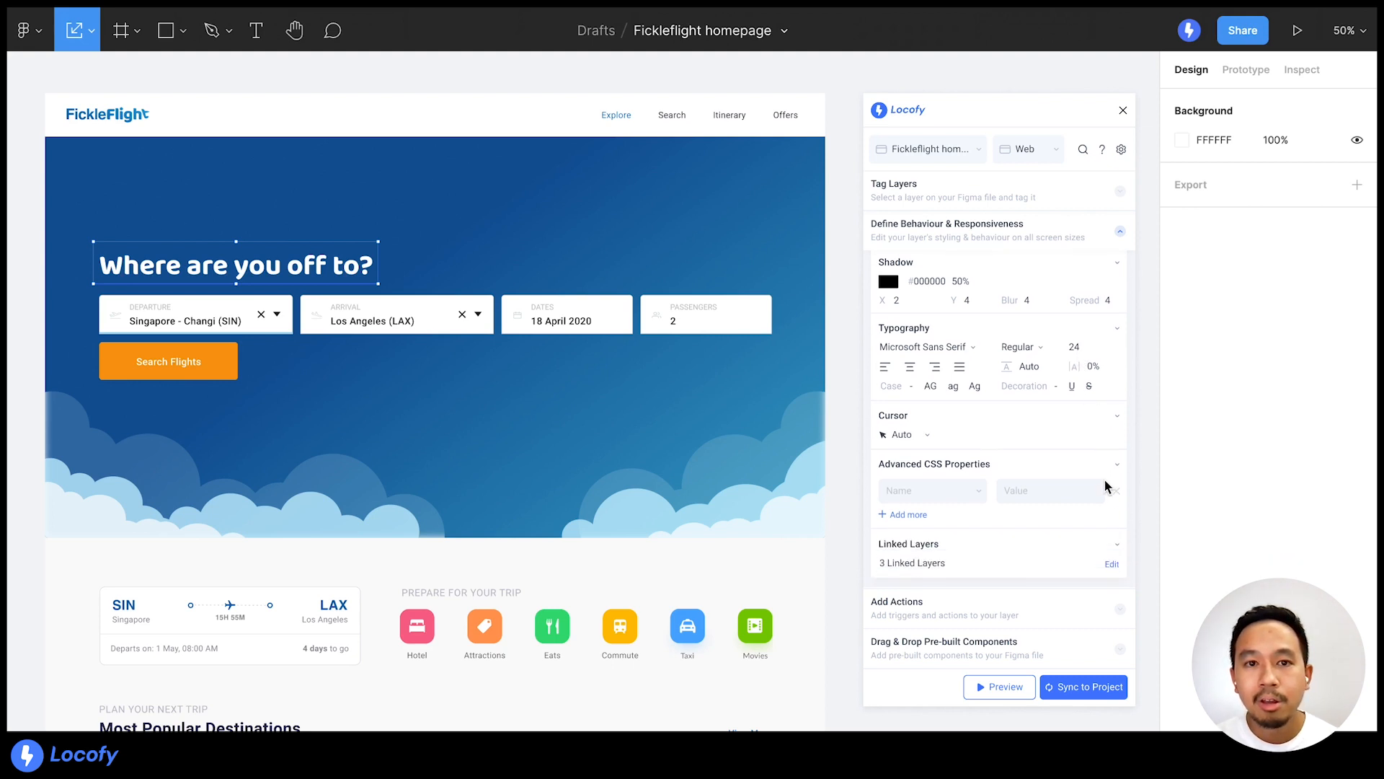
left_click(1084, 616)
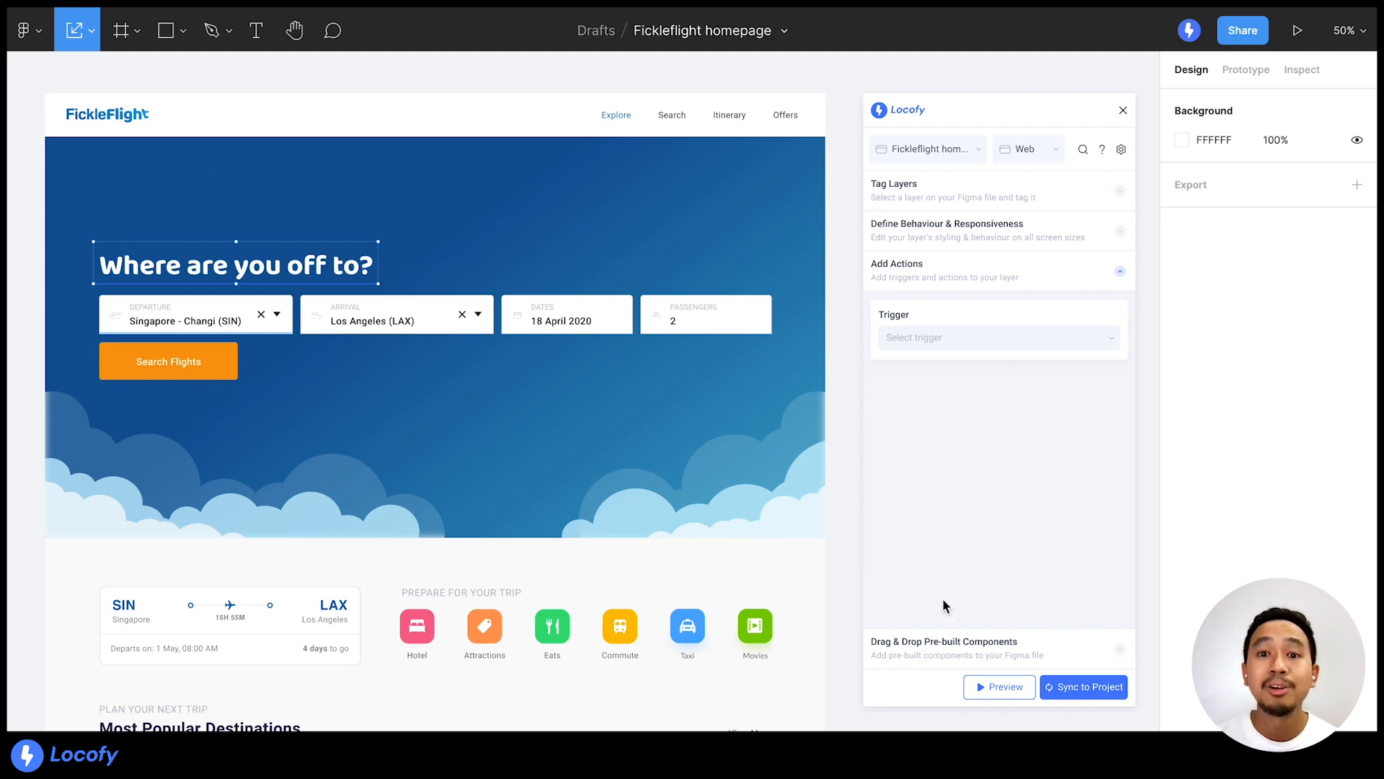
left_click(847, 597)
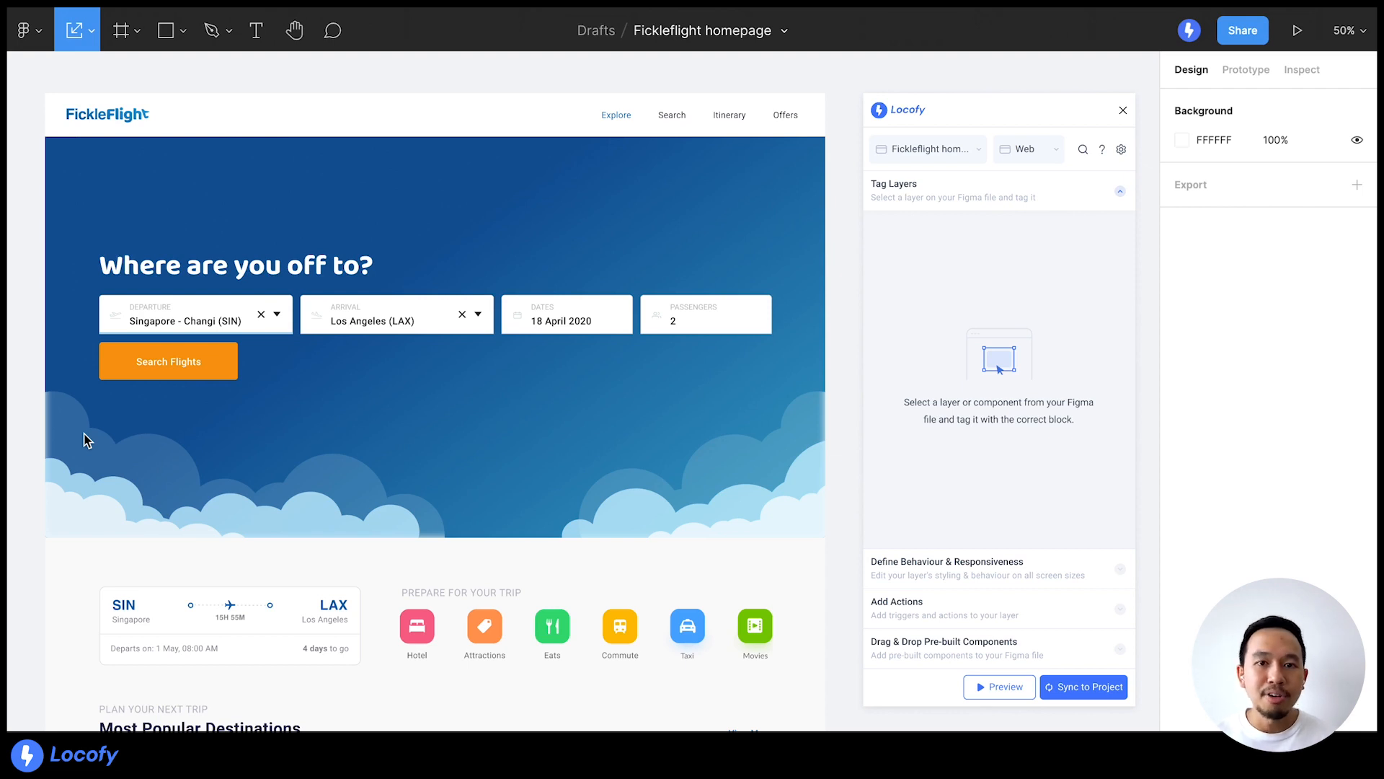
- Tag the Departure field as Autocomplete using Material UI and the variation with the filled grey background
left_click(158, 330)
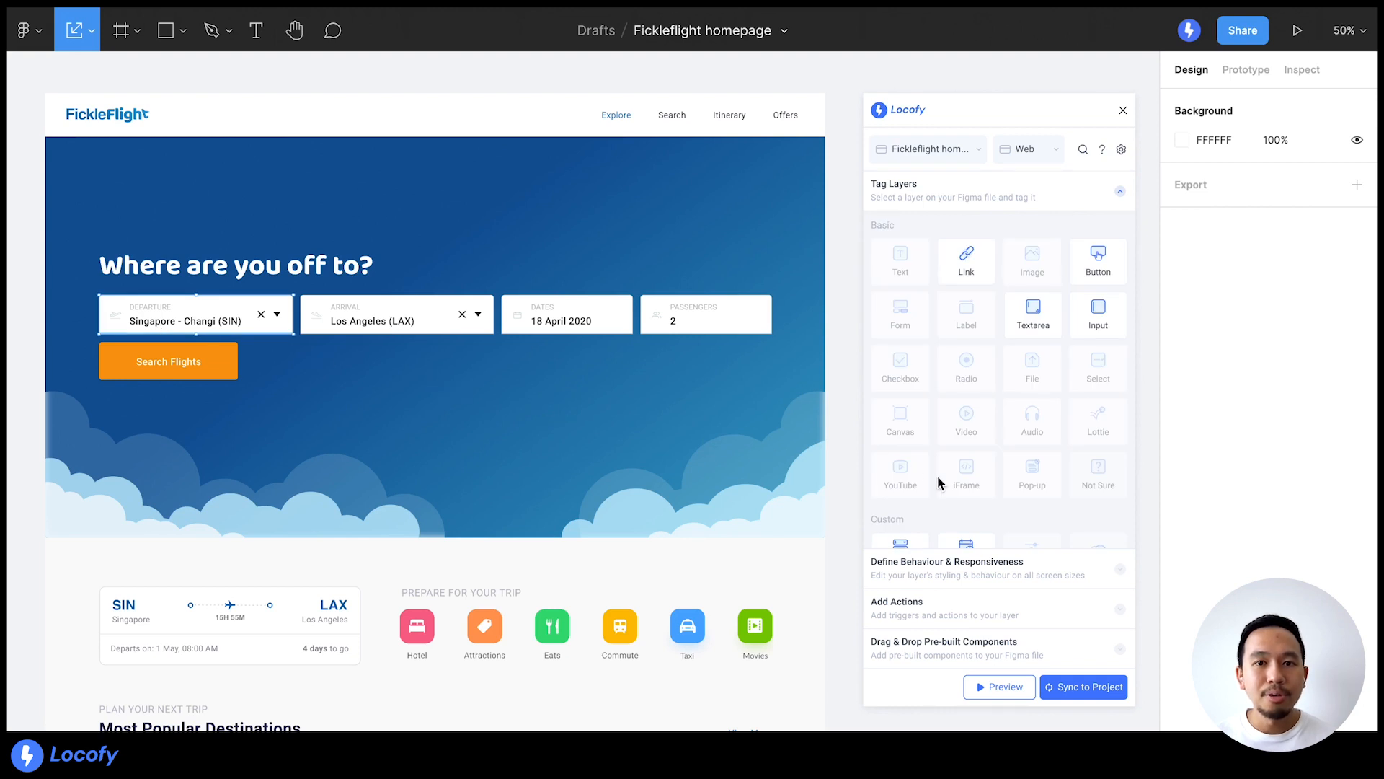
scroll(939, 481, "down", 3)
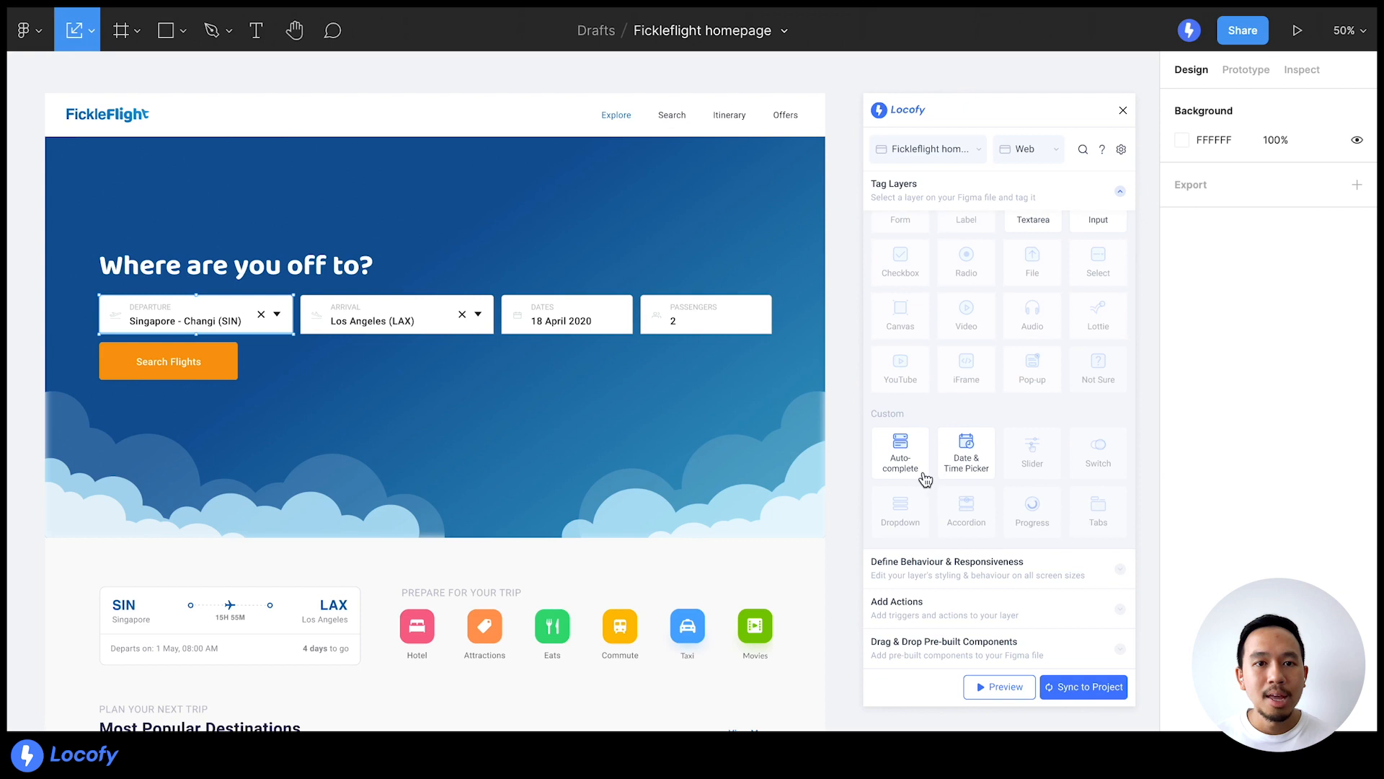
left_click(923, 472)
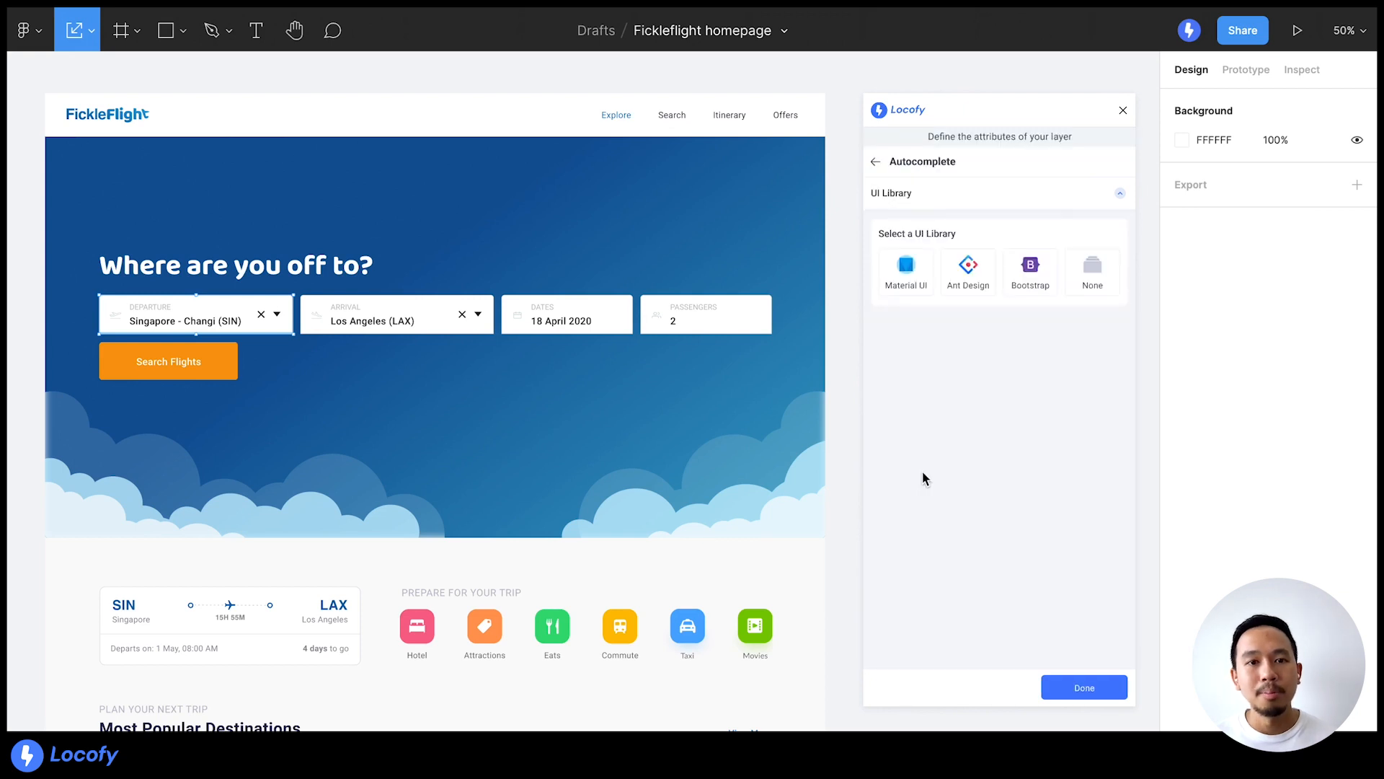
left_click(908, 298)
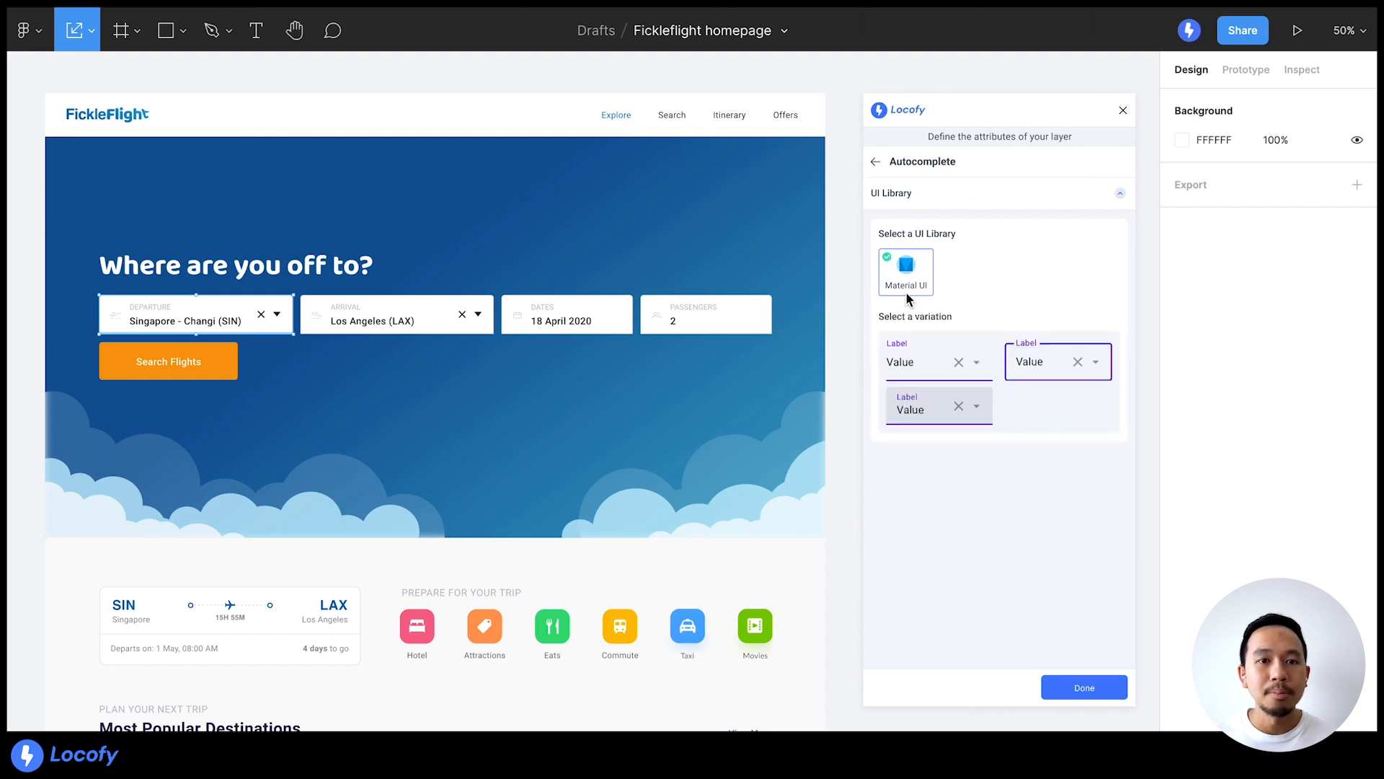
left_click(937, 424)
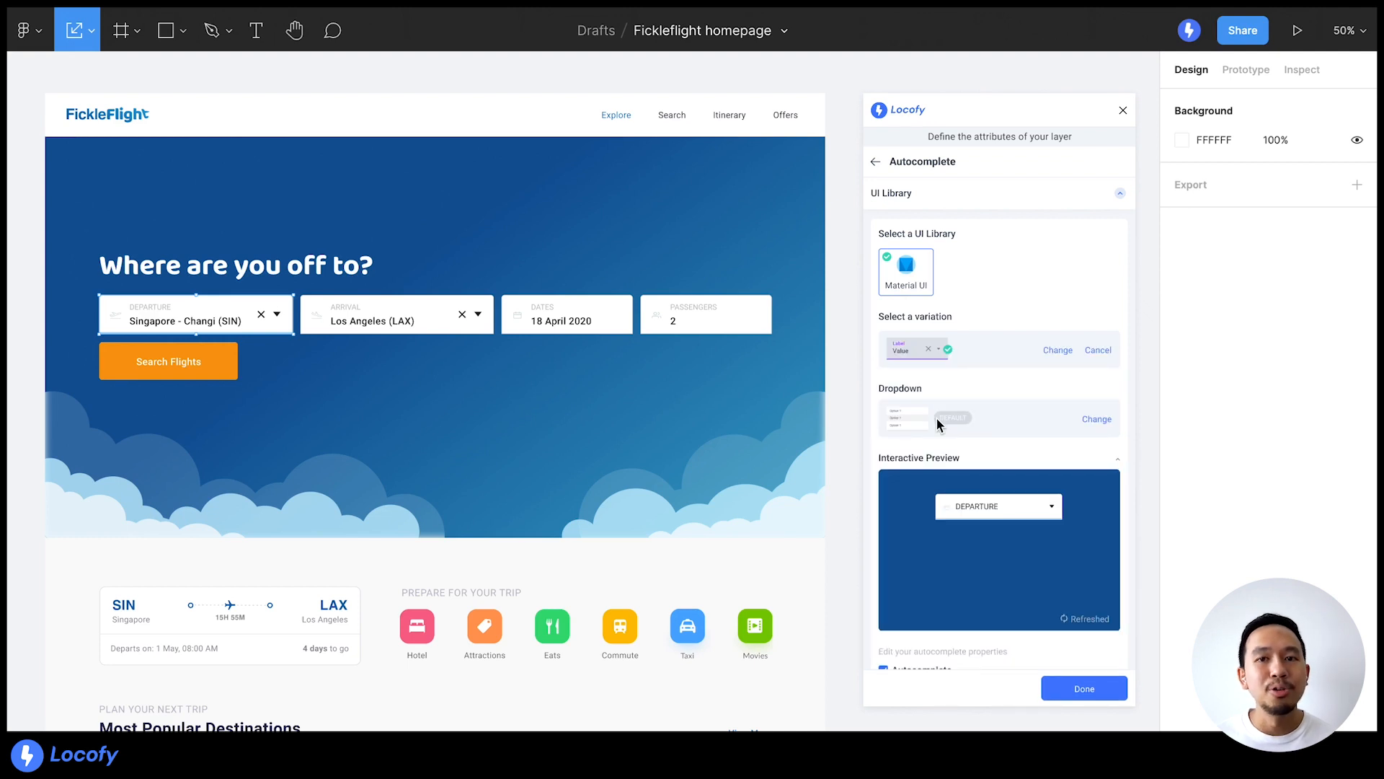
- Try out the default dropdown options of the Departure field in the interactive preview
scroll(937, 424, "down", 5)
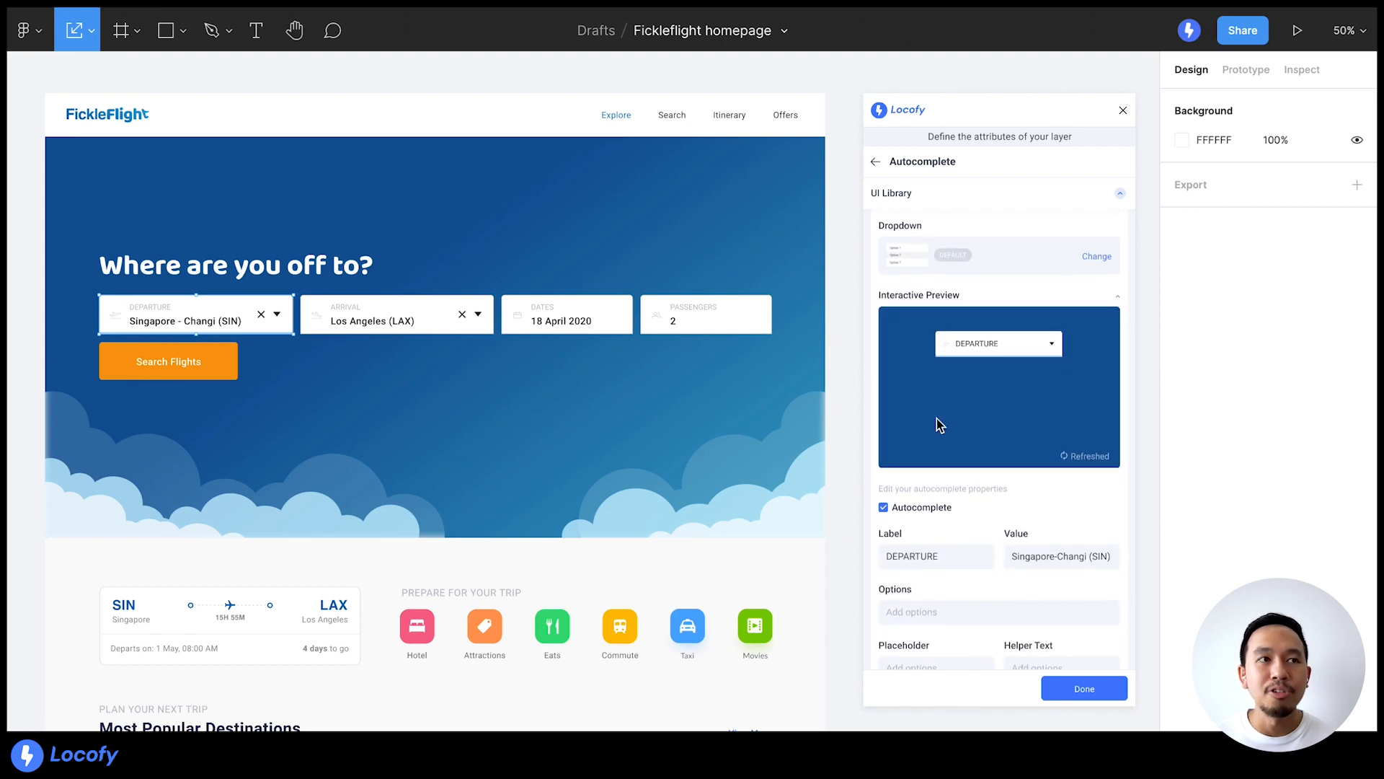
left_click(962, 353)
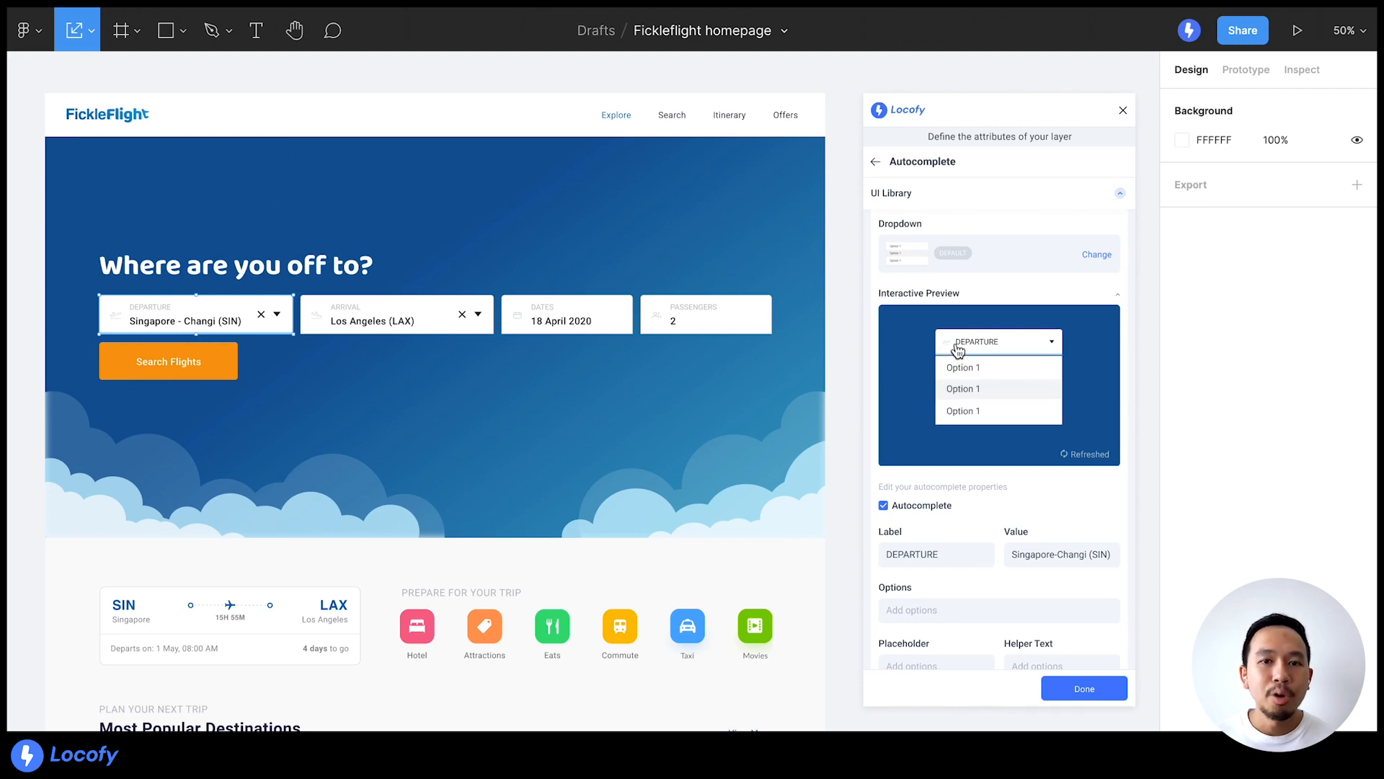
left_click(958, 350)
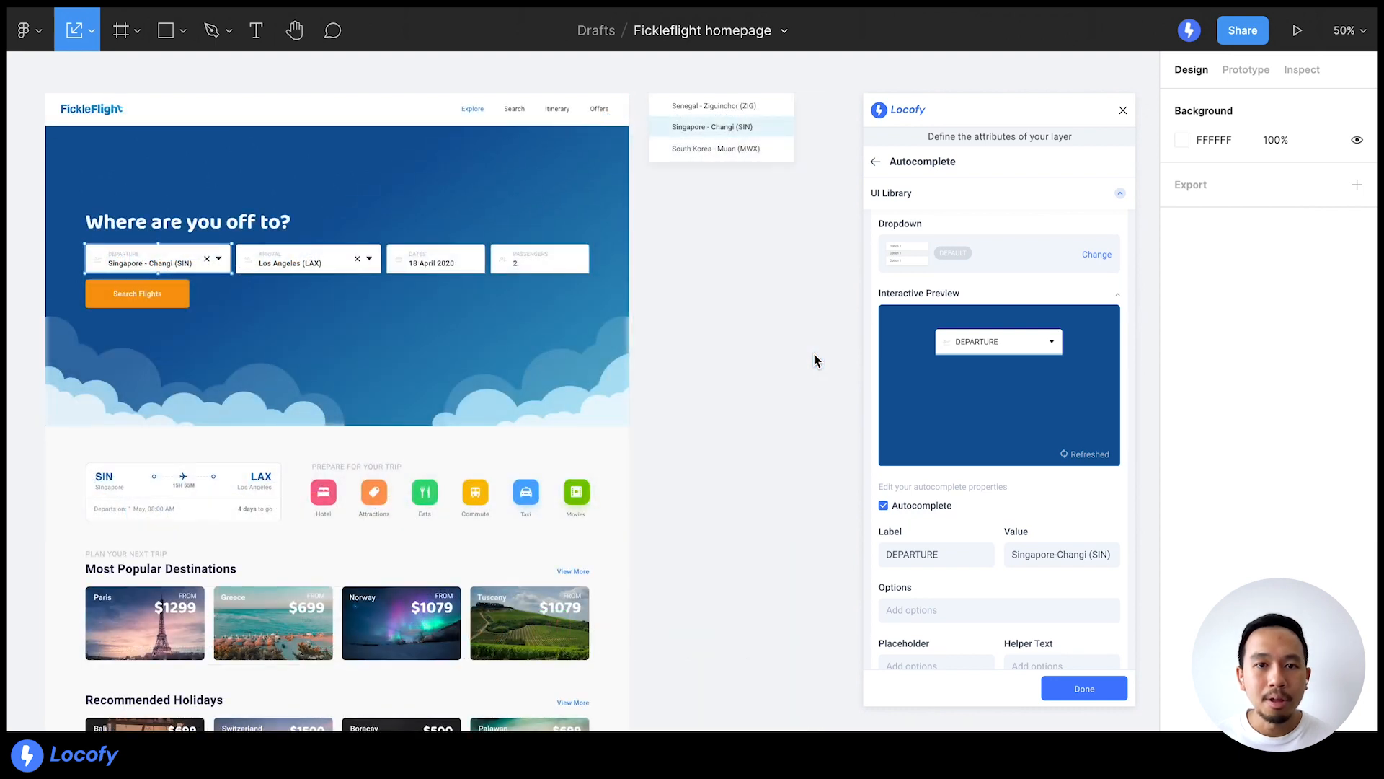
- Replace the default dropdown by linking the airport list group beside the homepage as the Departure field's dropdown
left_click(1091, 259)
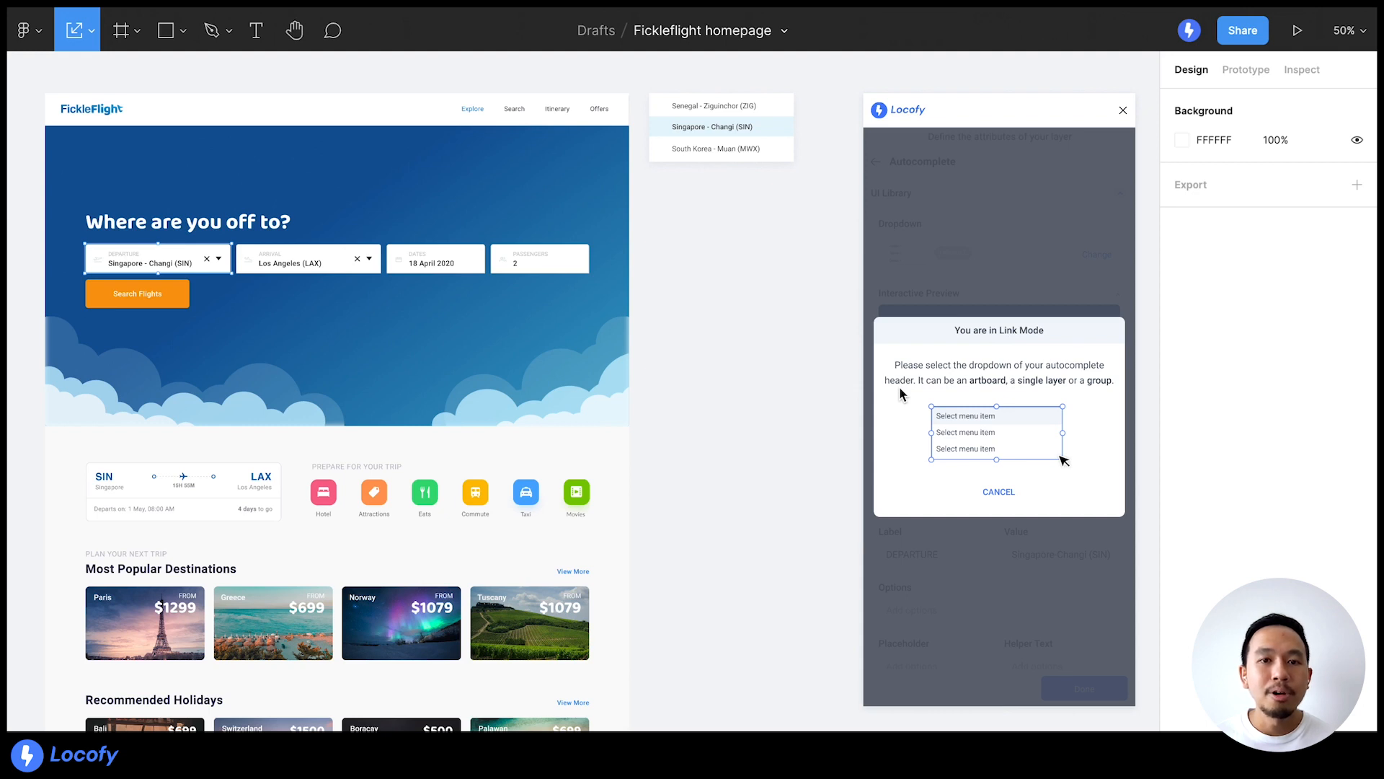
left_click(776, 151)
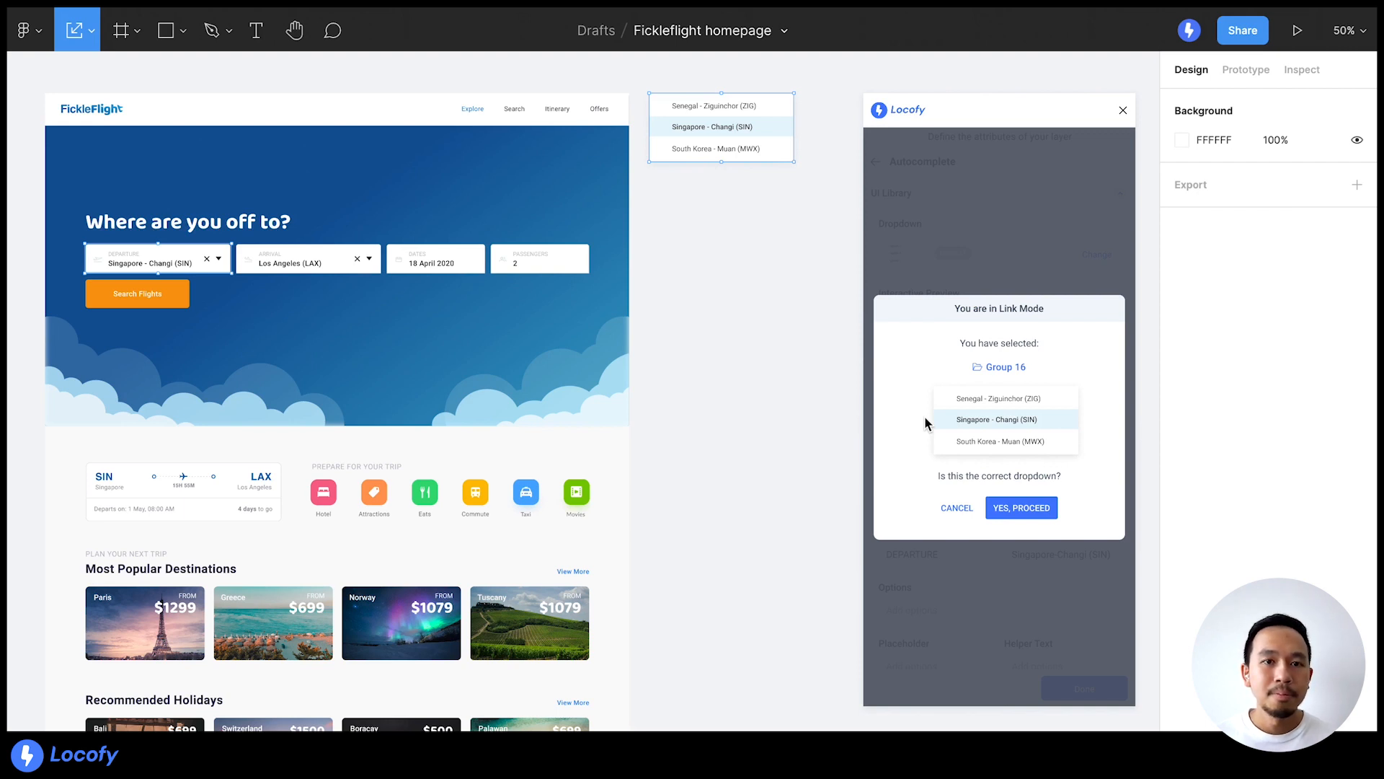
left_click(1002, 513)
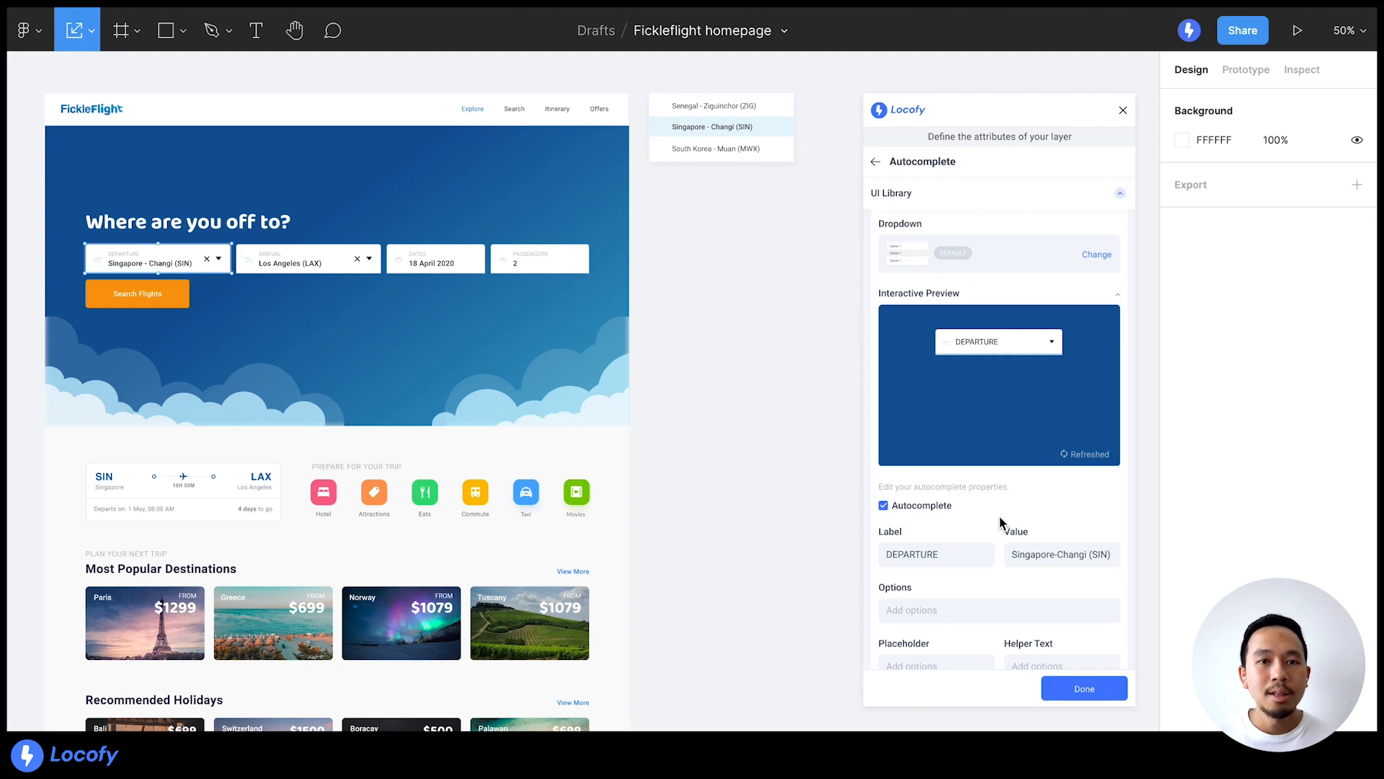
- Test the Departure preview by entering S and choosing Singapore - Changi (SIN), finish the Autocomplete tag, and deselect the field
left_click(958, 349)
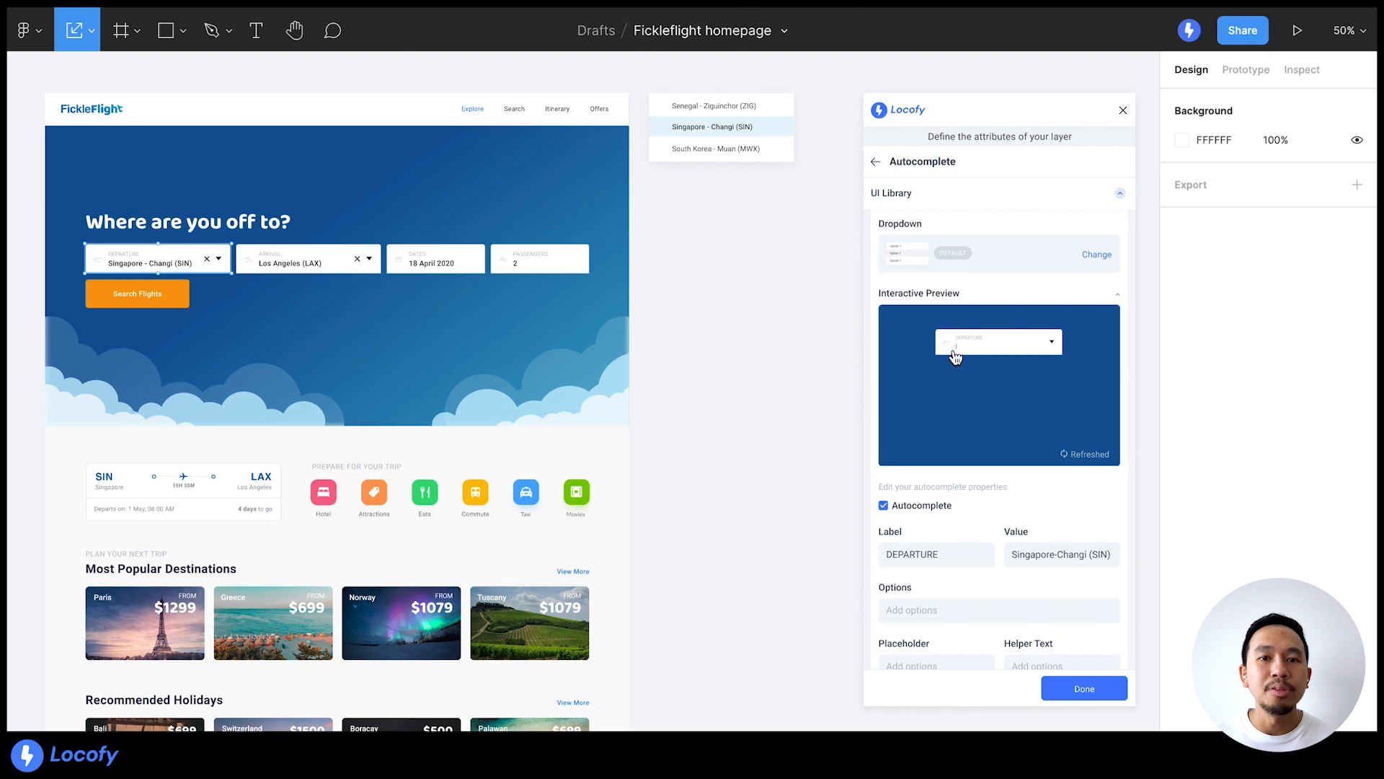
type("S")
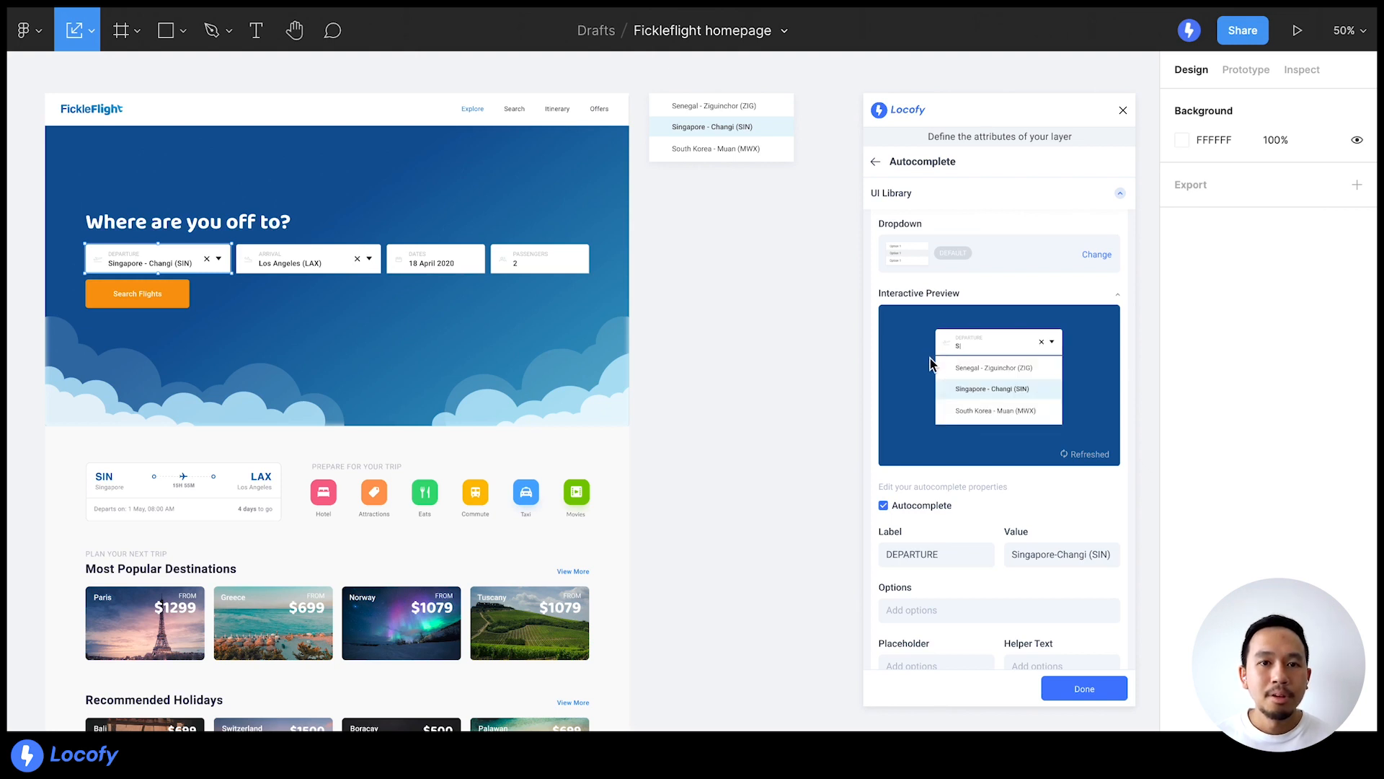
left_click(945, 393)
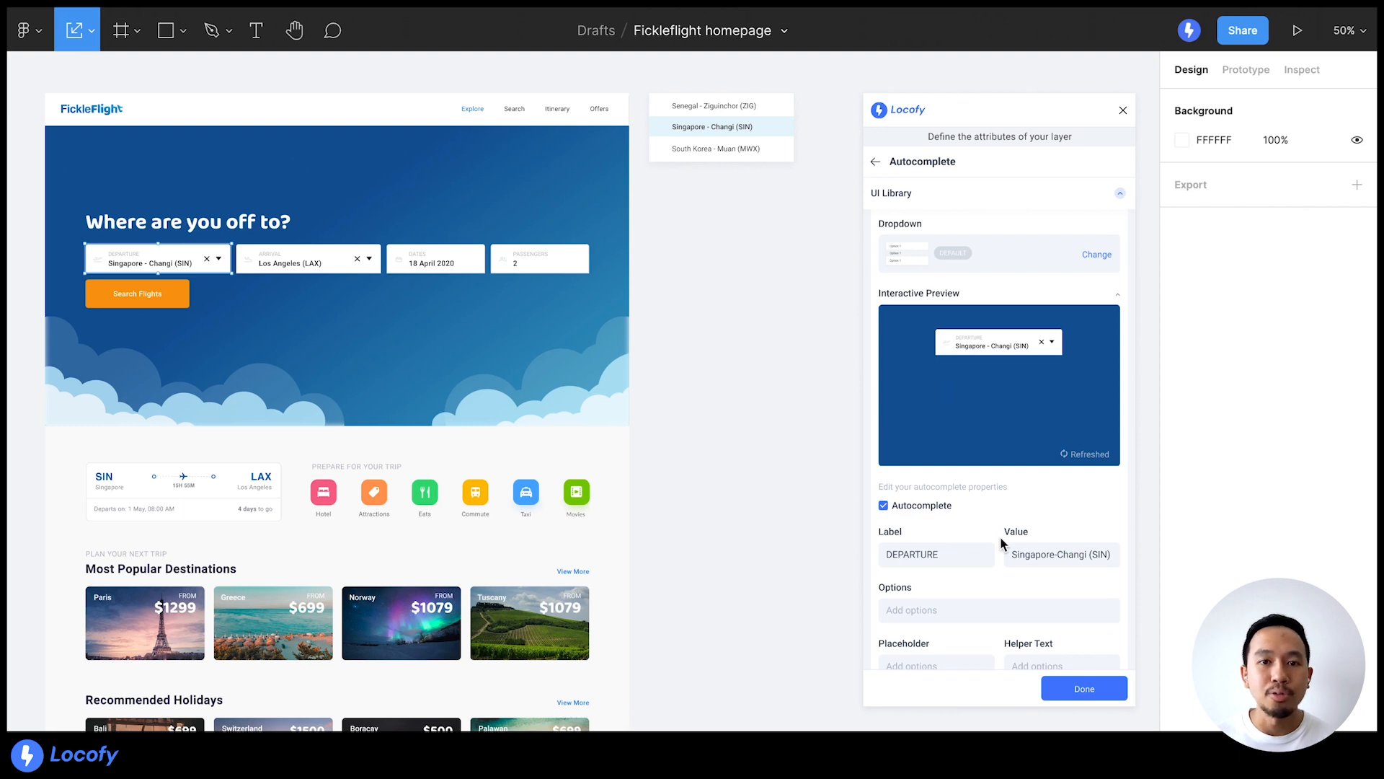
left_click(1059, 690)
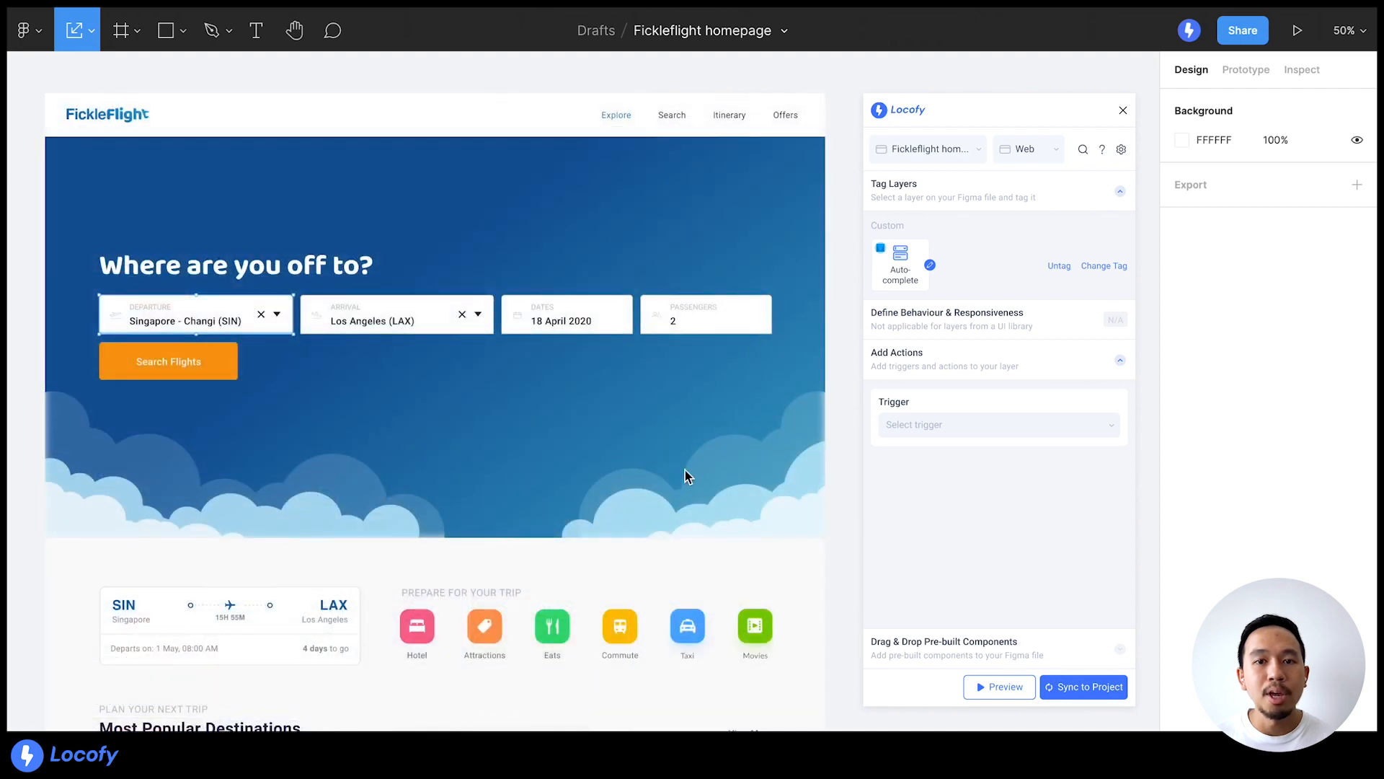
left_click(839, 539)
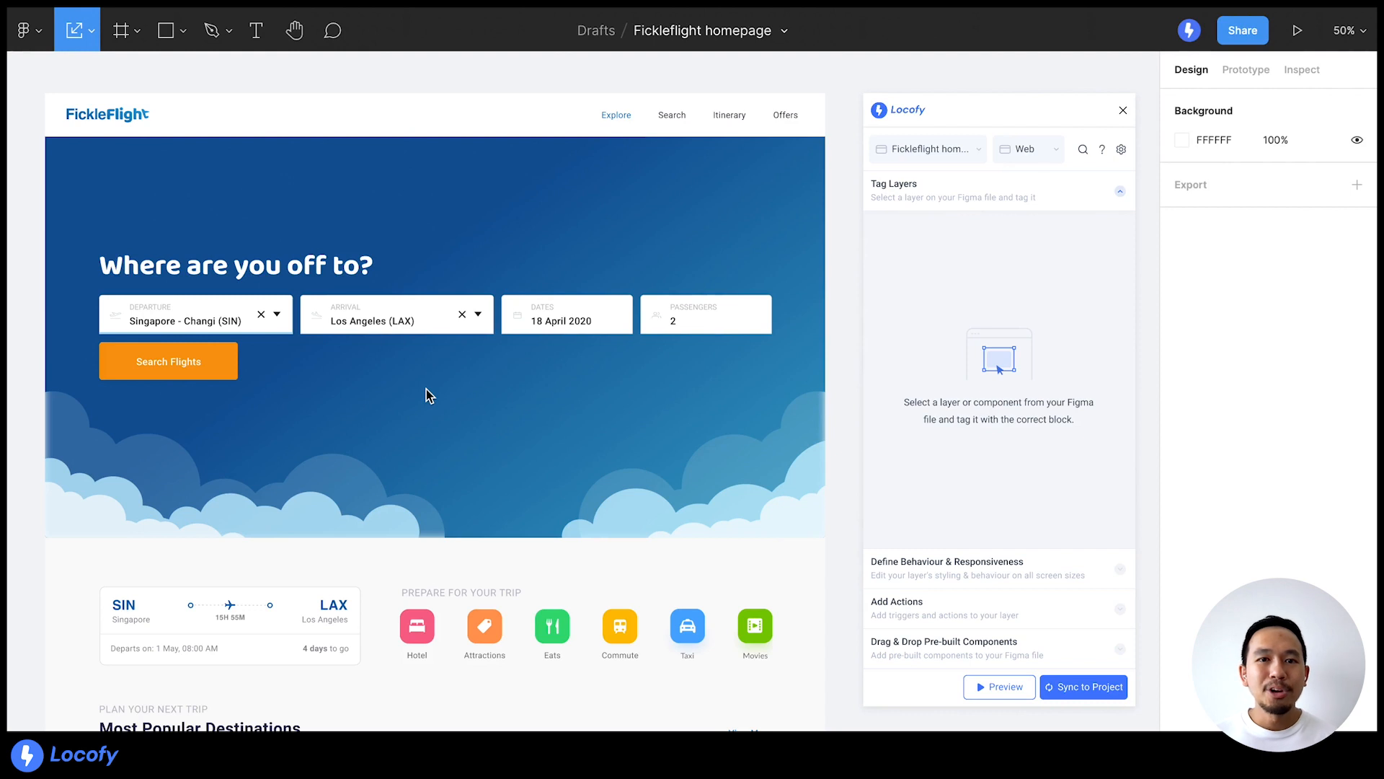
- Tag the Dates field as a Date & Time Picker using Material UI and the Date Picker variation
left_click(522, 333)
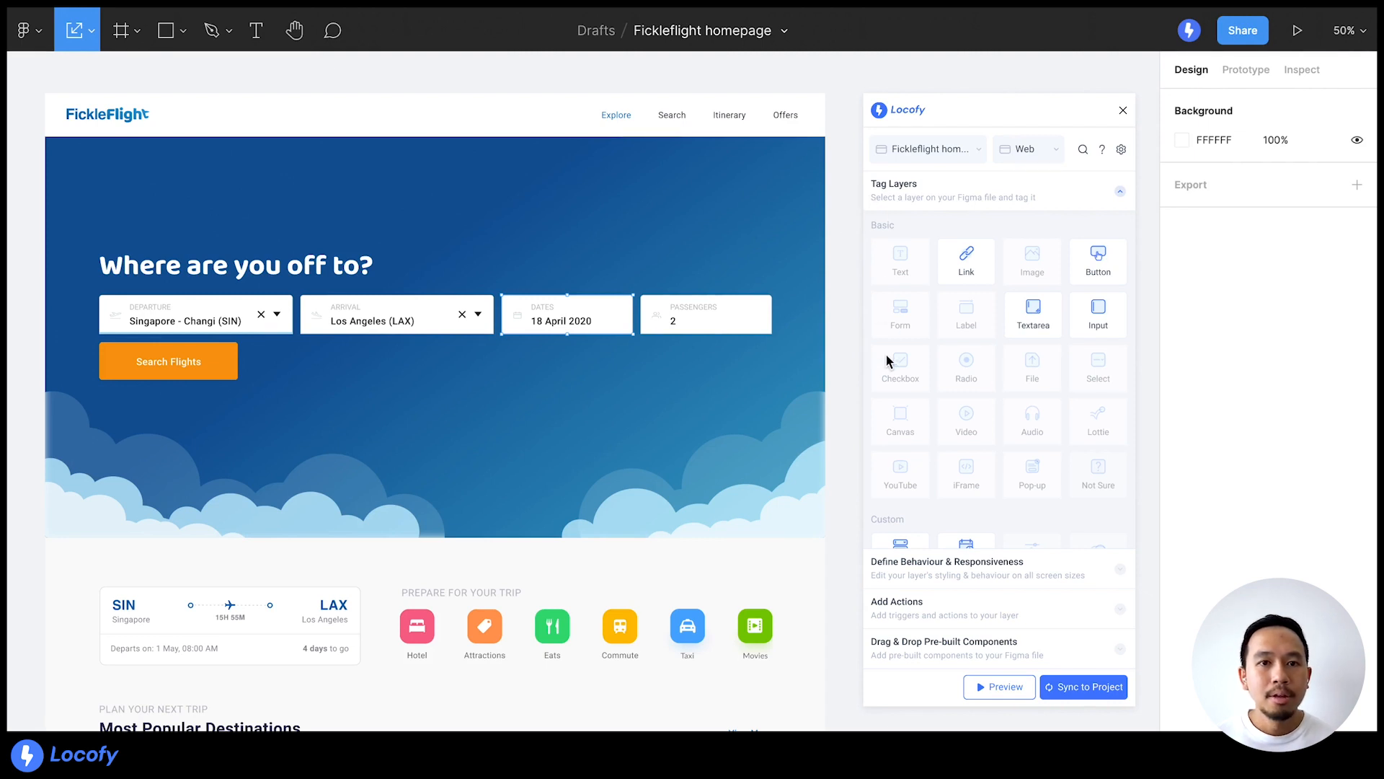
scroll(888, 360, "down", 3)
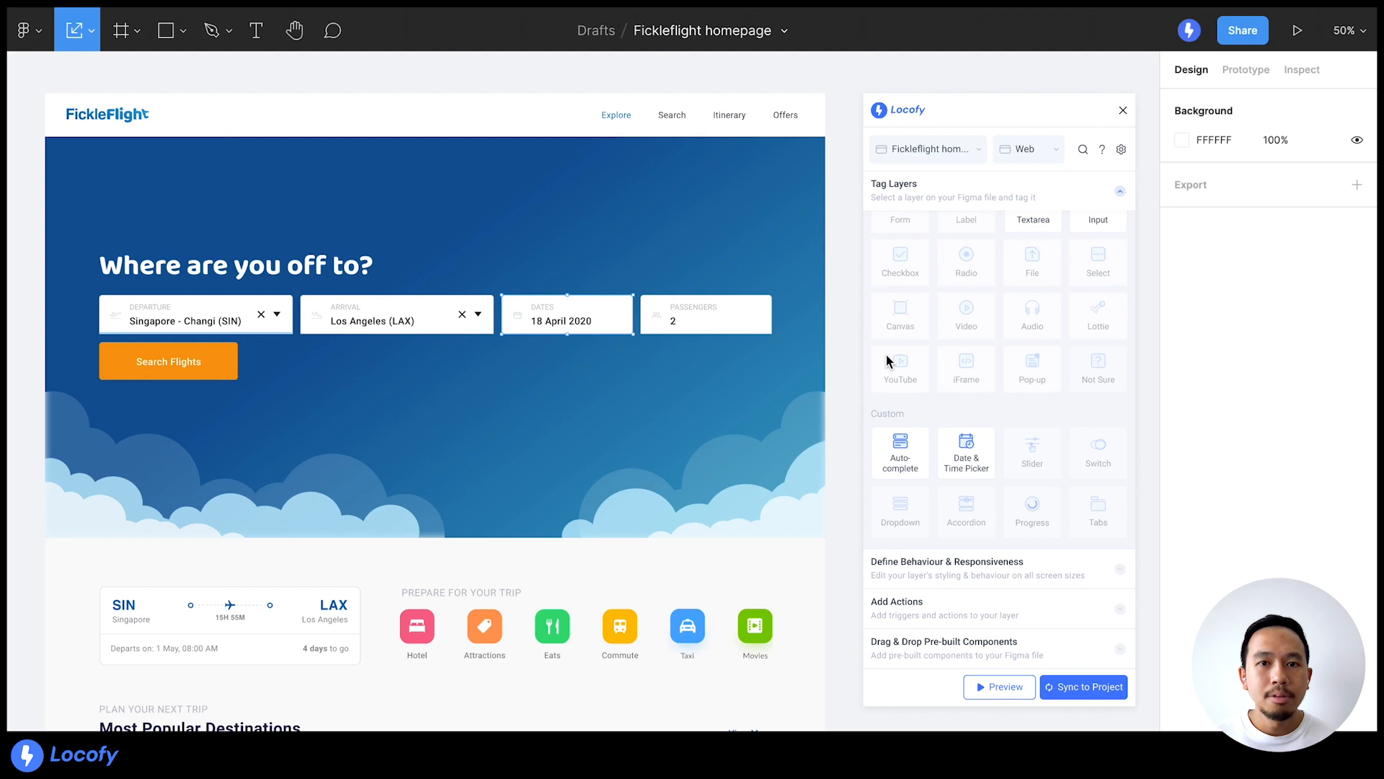
left_click(954, 477)
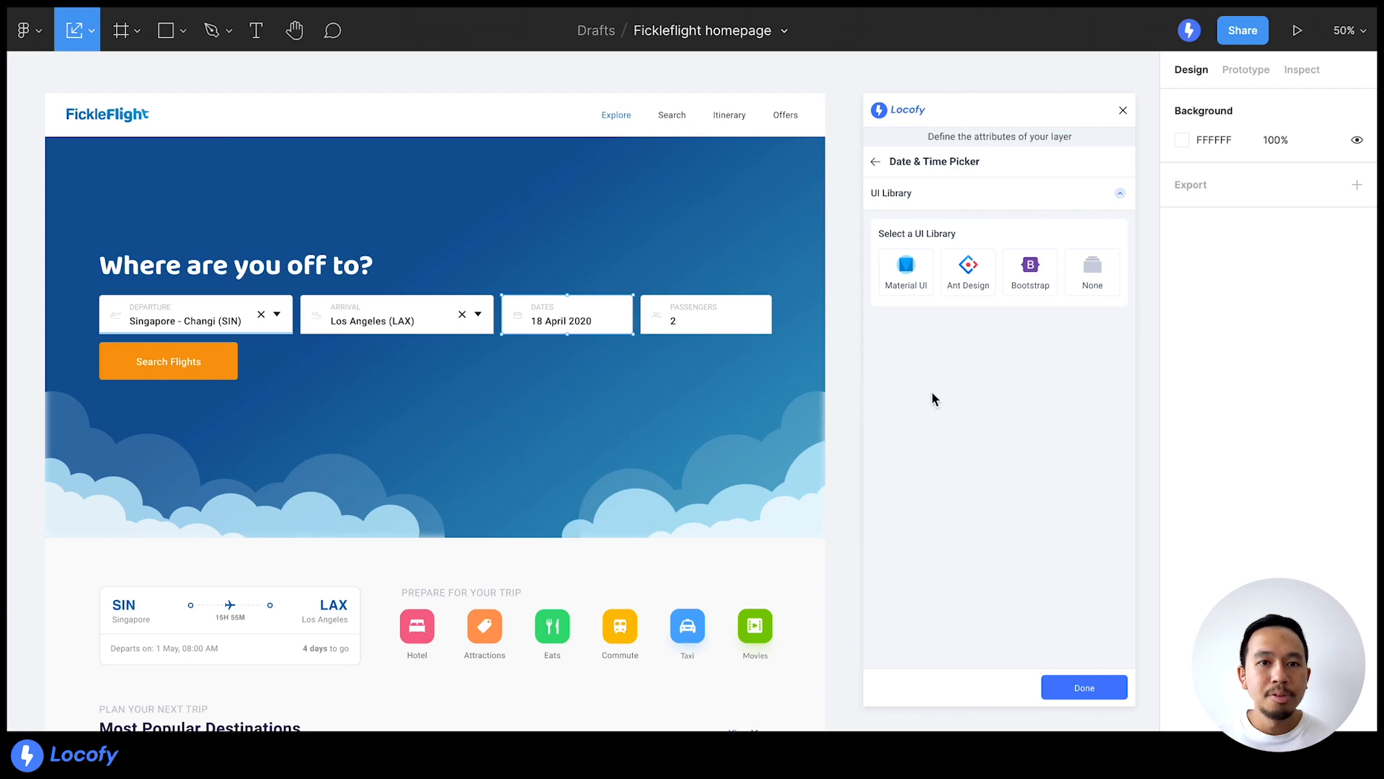
left_click(903, 292)
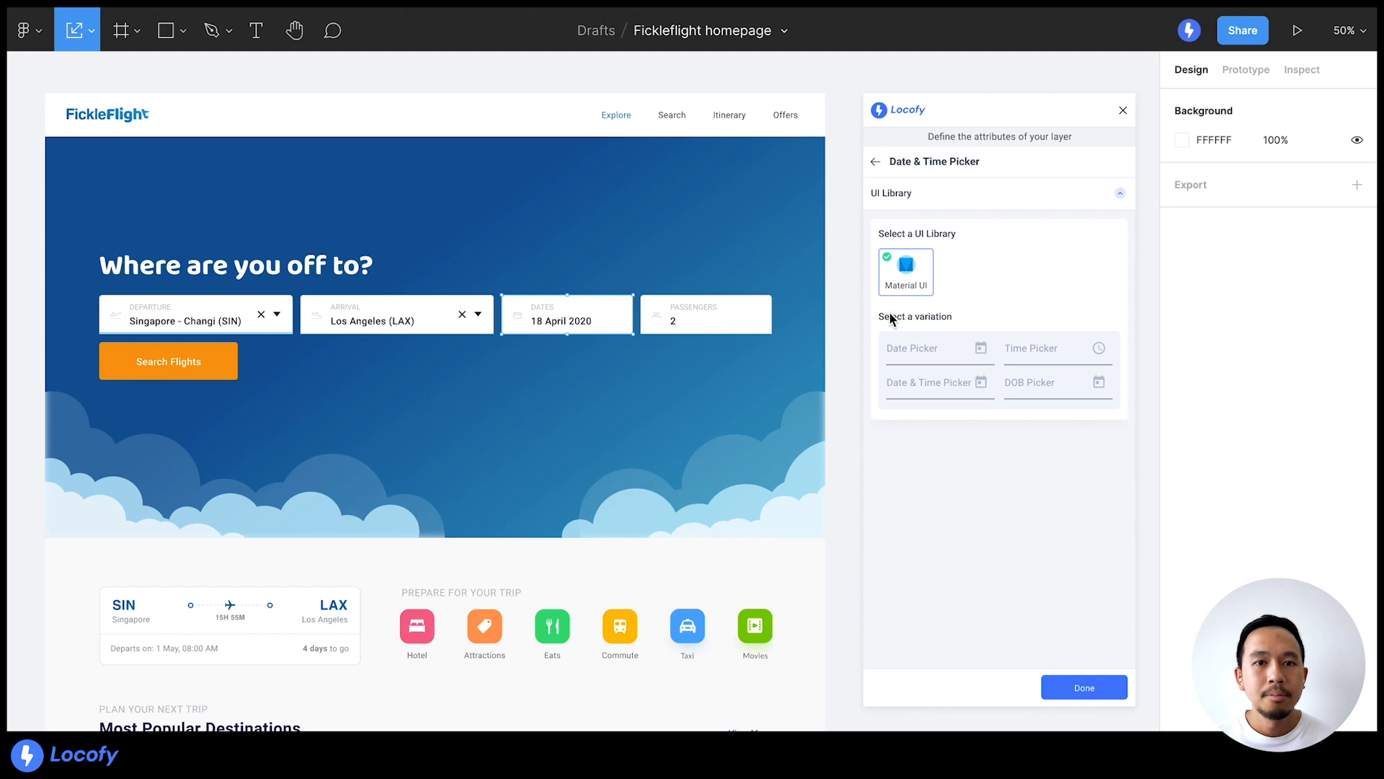
left_click(894, 360)
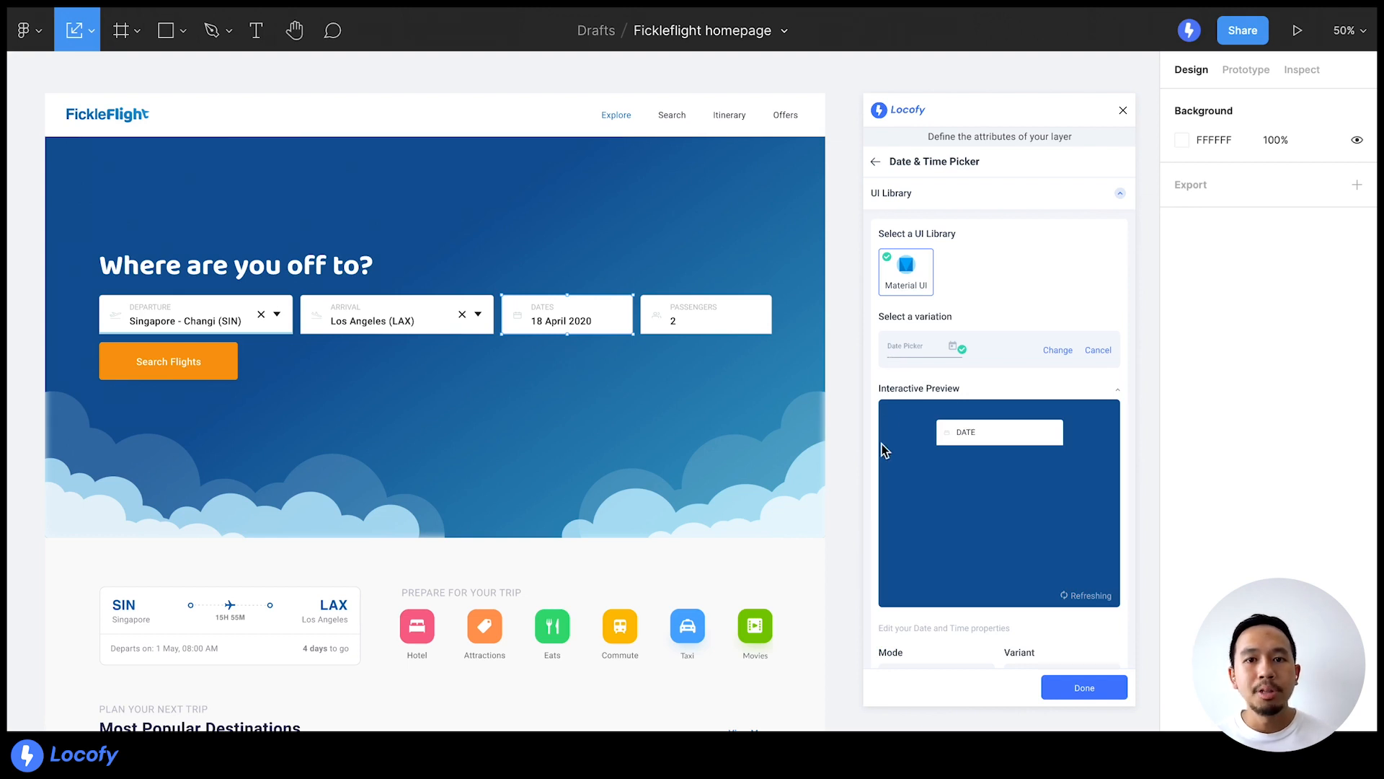
- Open the inline calendar in the interactive preview, and try the Dialog mode on the date picker for comparison
scroll(882, 491, "down", 5)
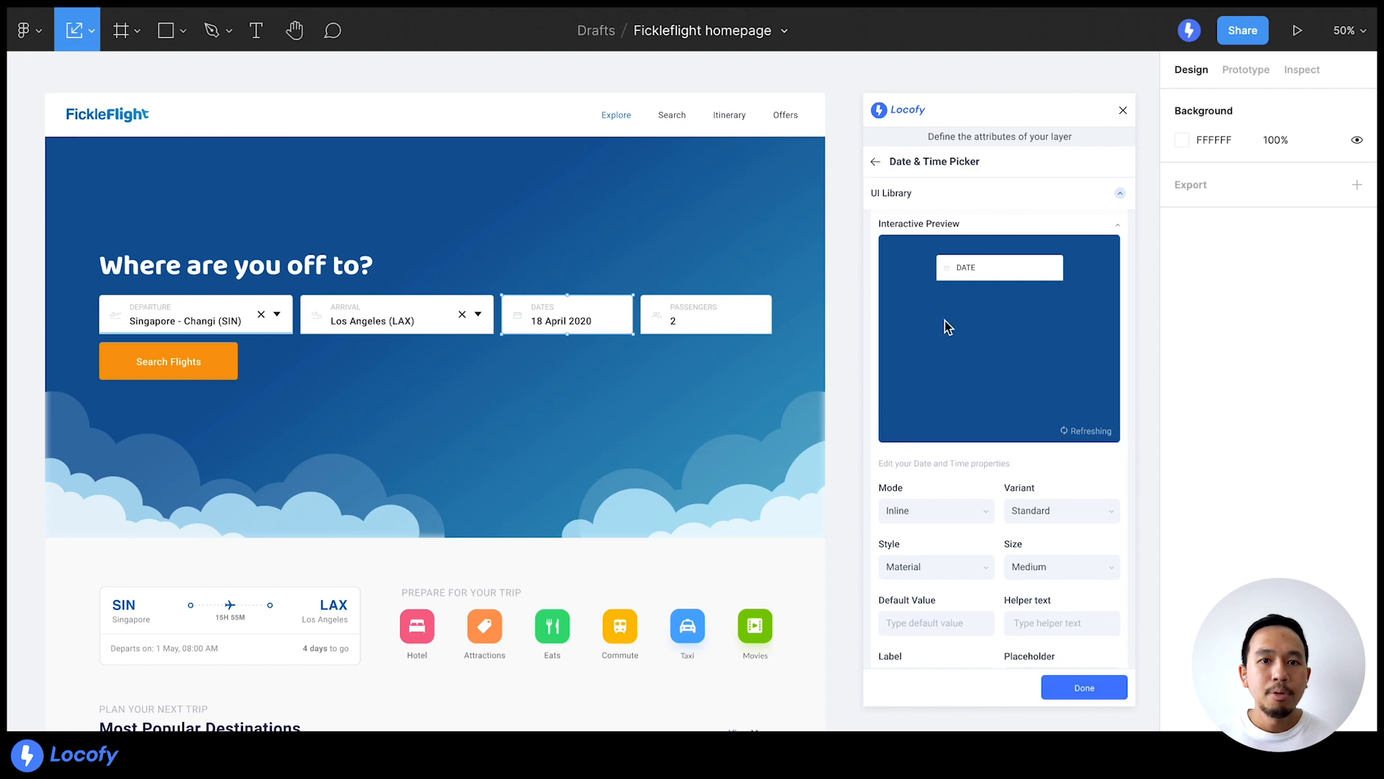
left_click(960, 278)
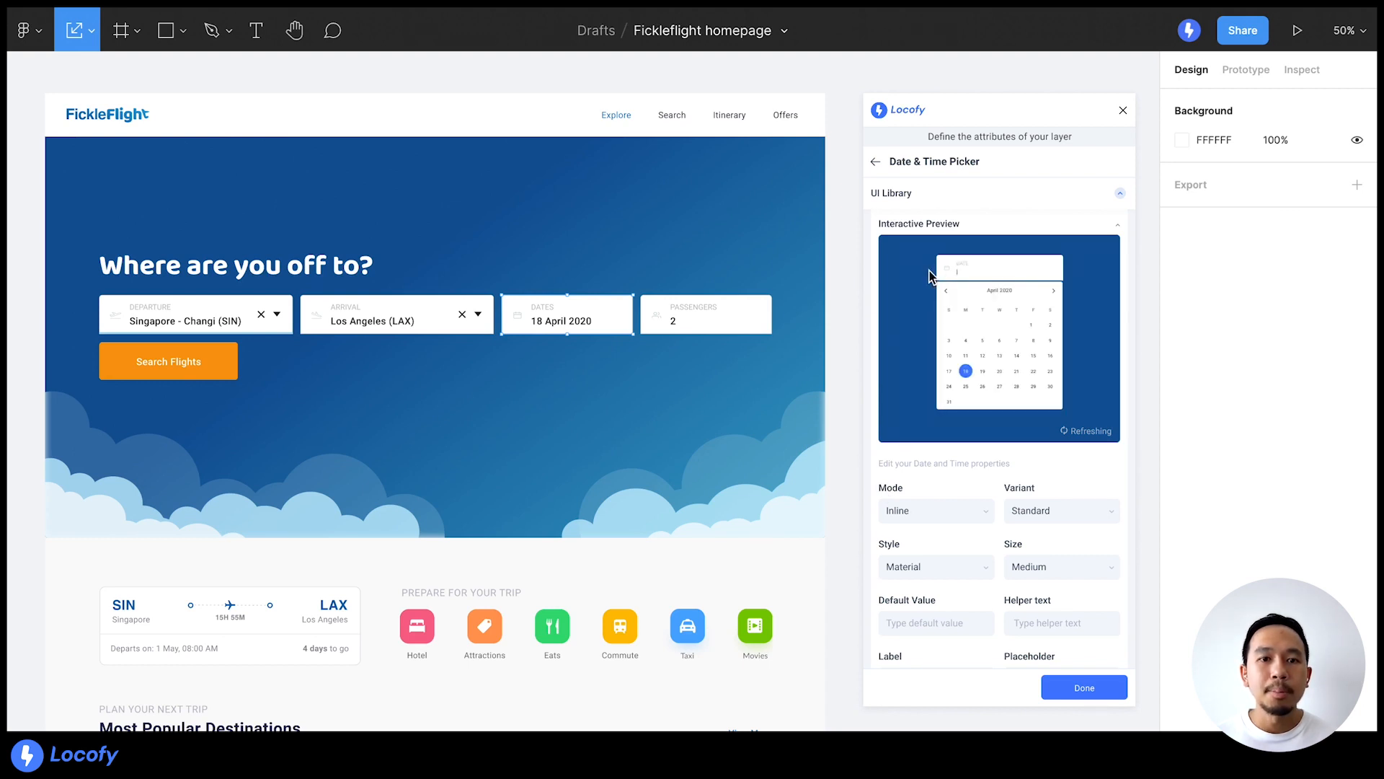
left_click(922, 512)
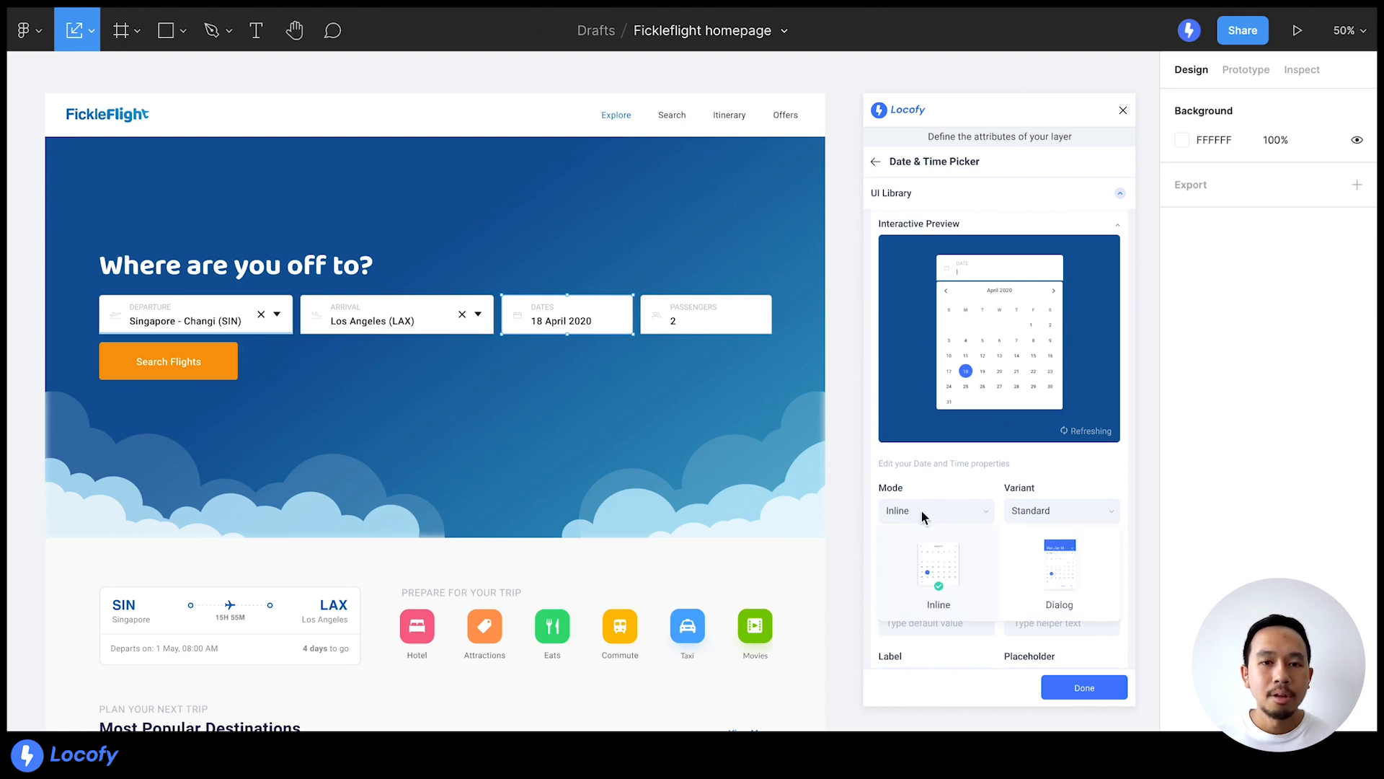
left_click(1040, 577)
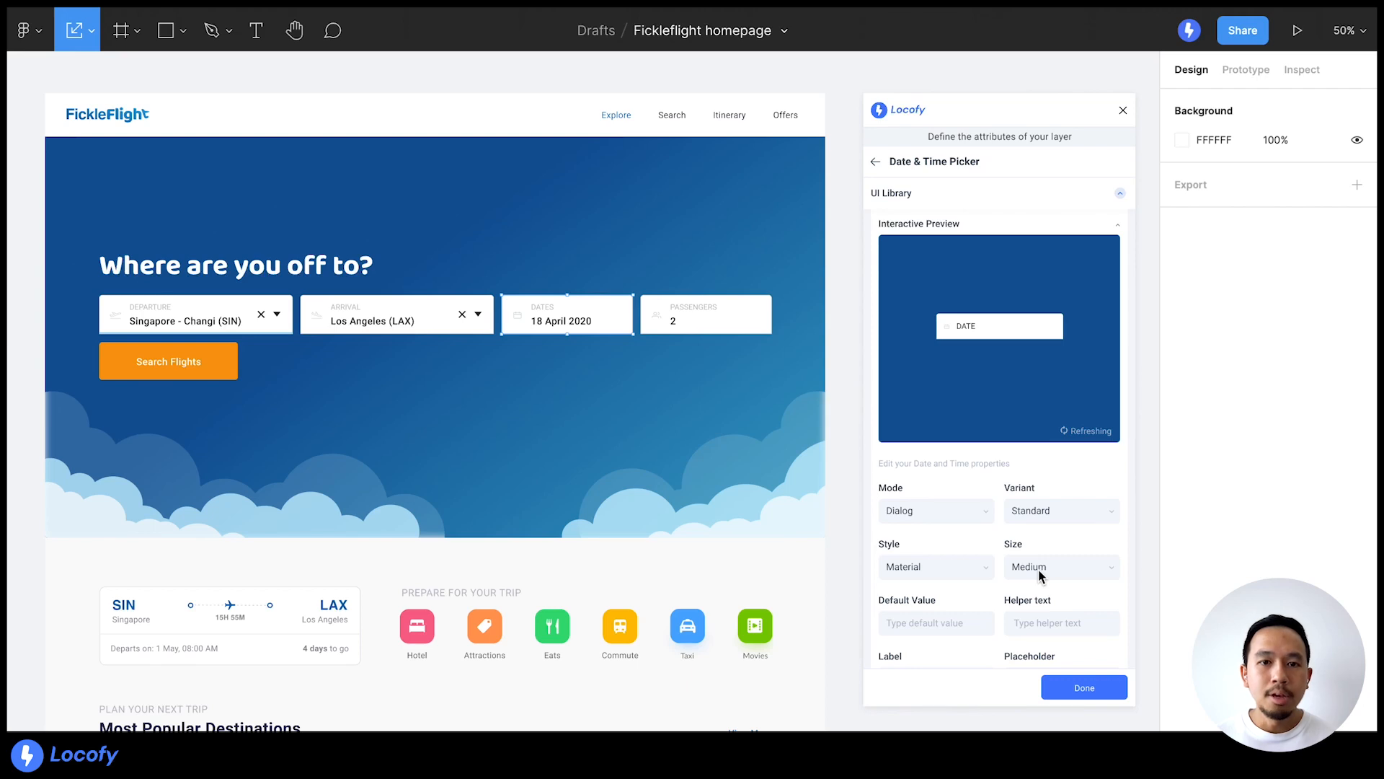
left_click(961, 336)
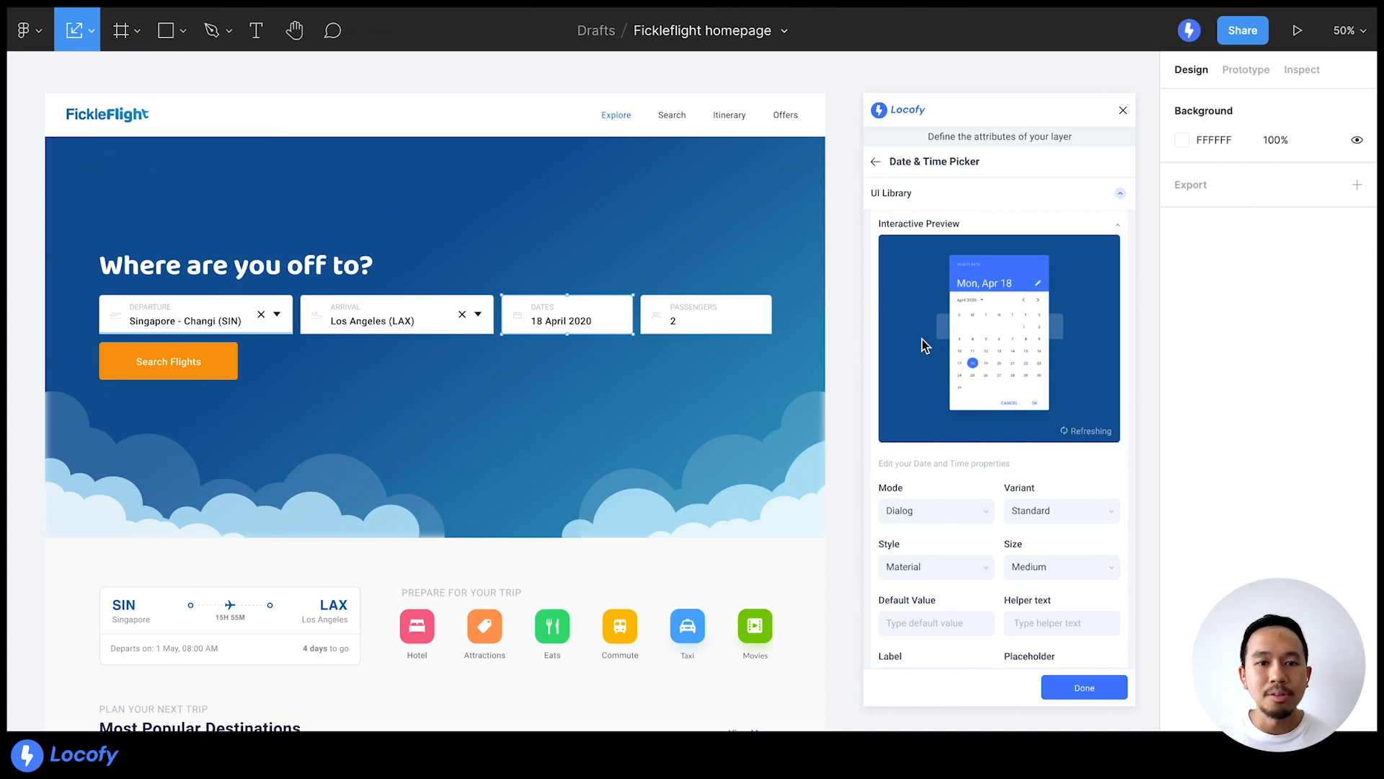
- Set the date picker's mode back to Inline, finish the Dates field's tag and deselect the field
left_click(932, 510)
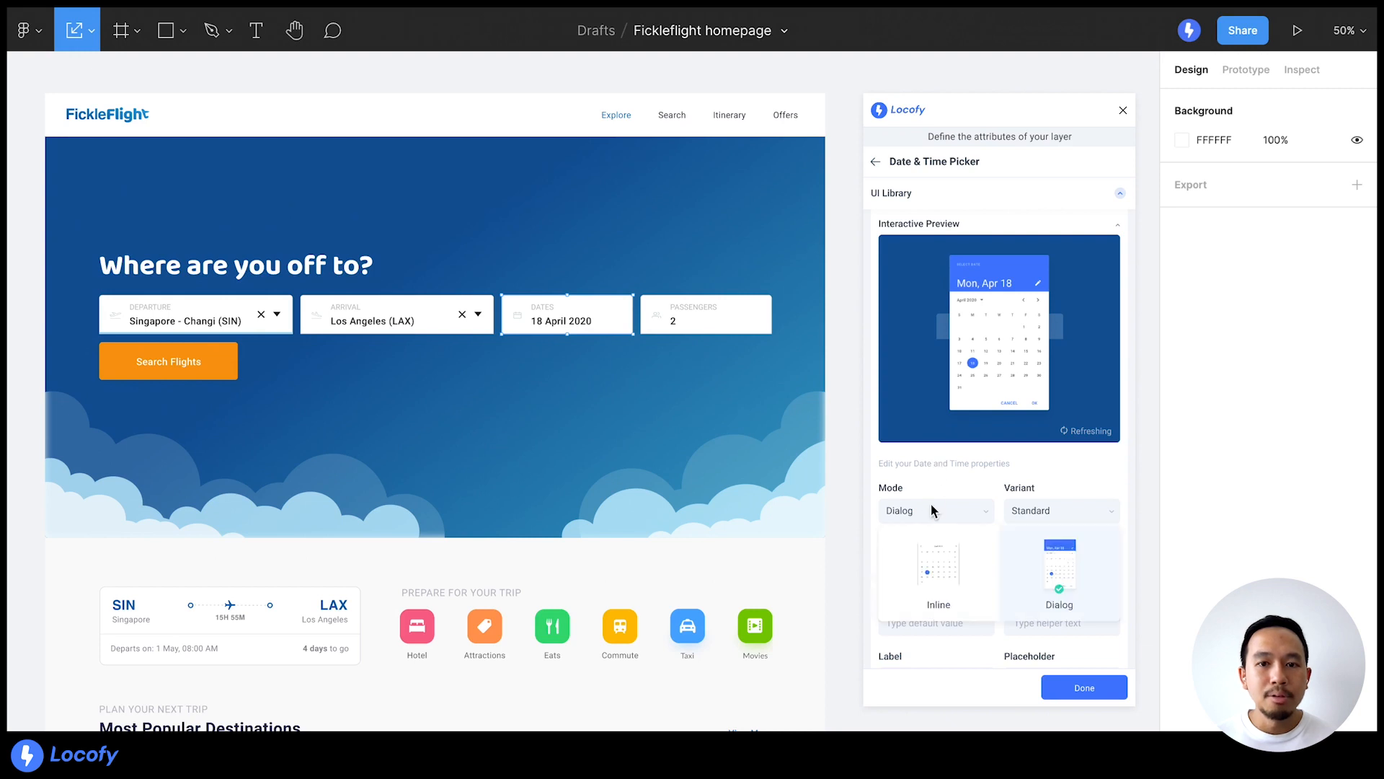
left_click(957, 583)
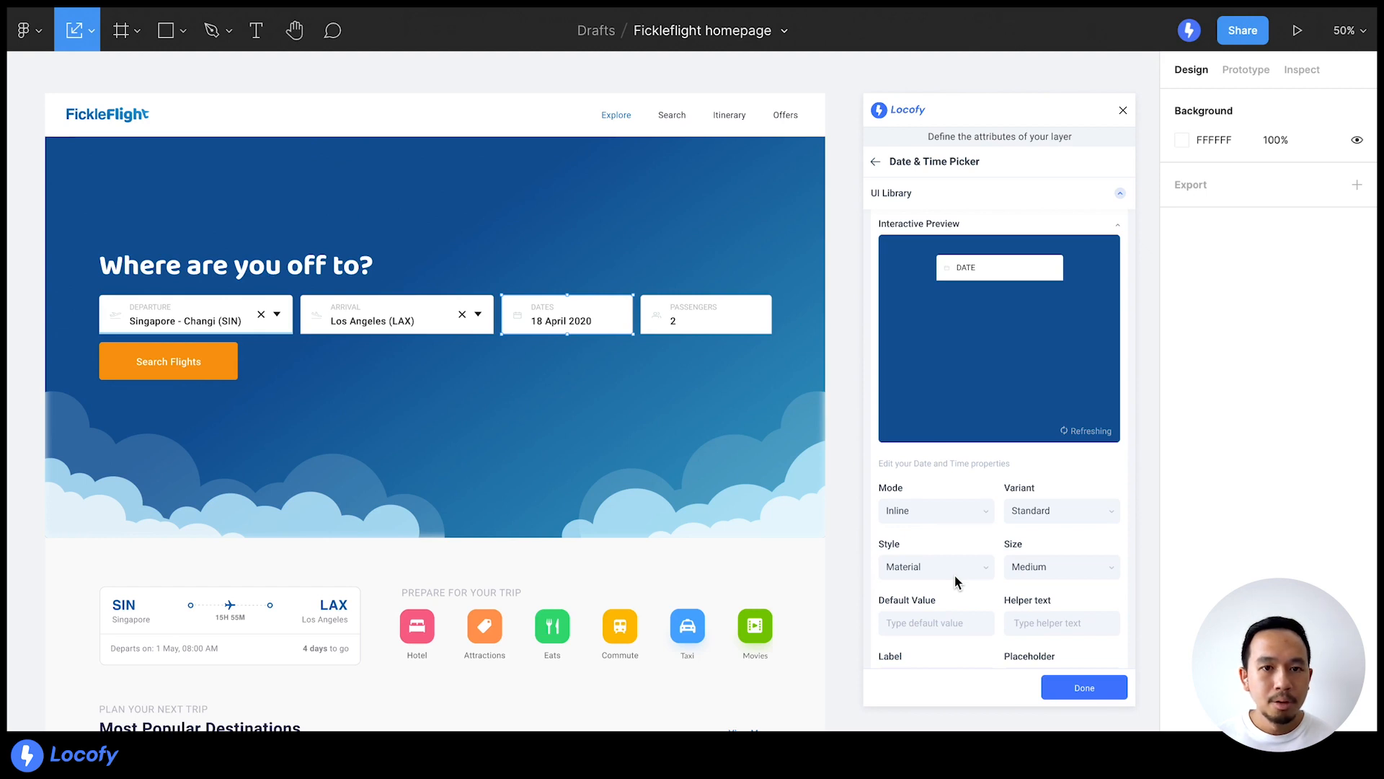
scroll(955, 574, "down", 2)
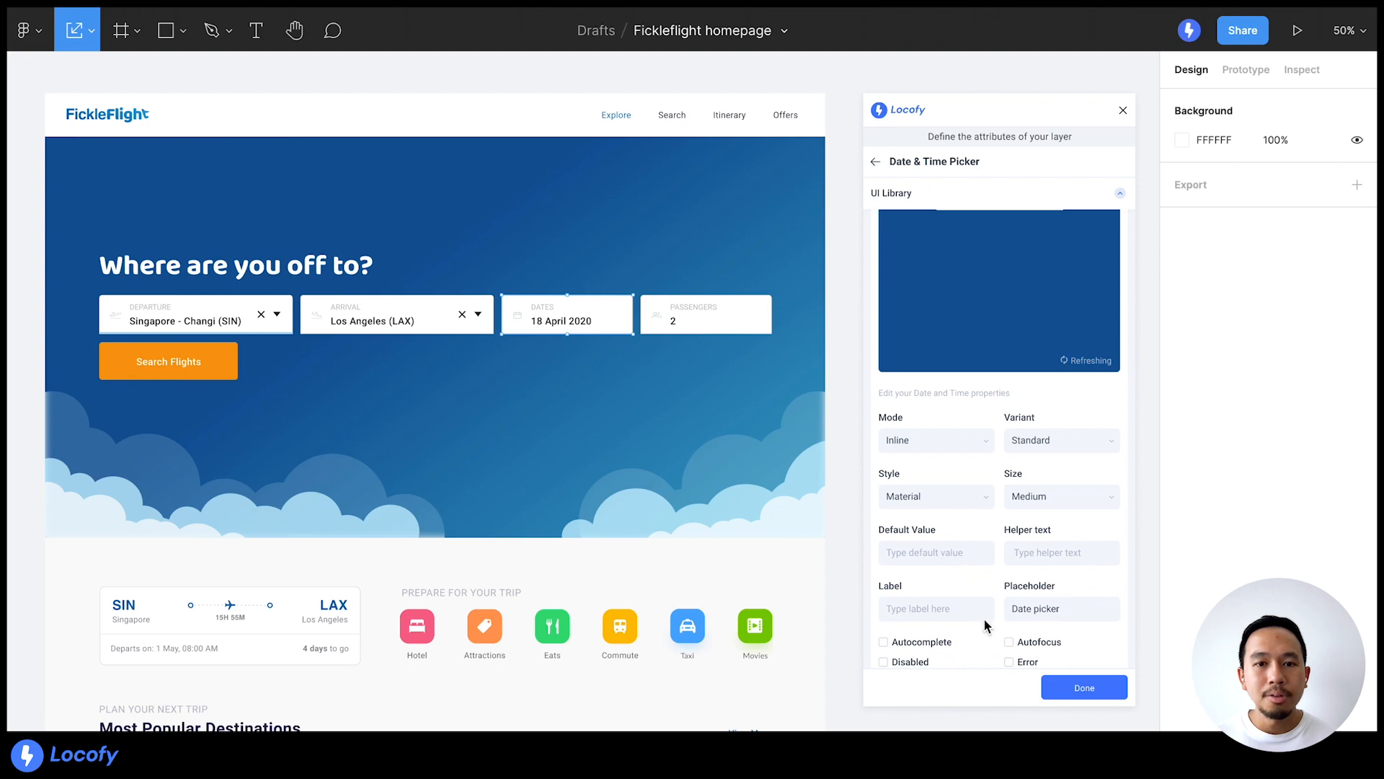
left_click(1051, 689)
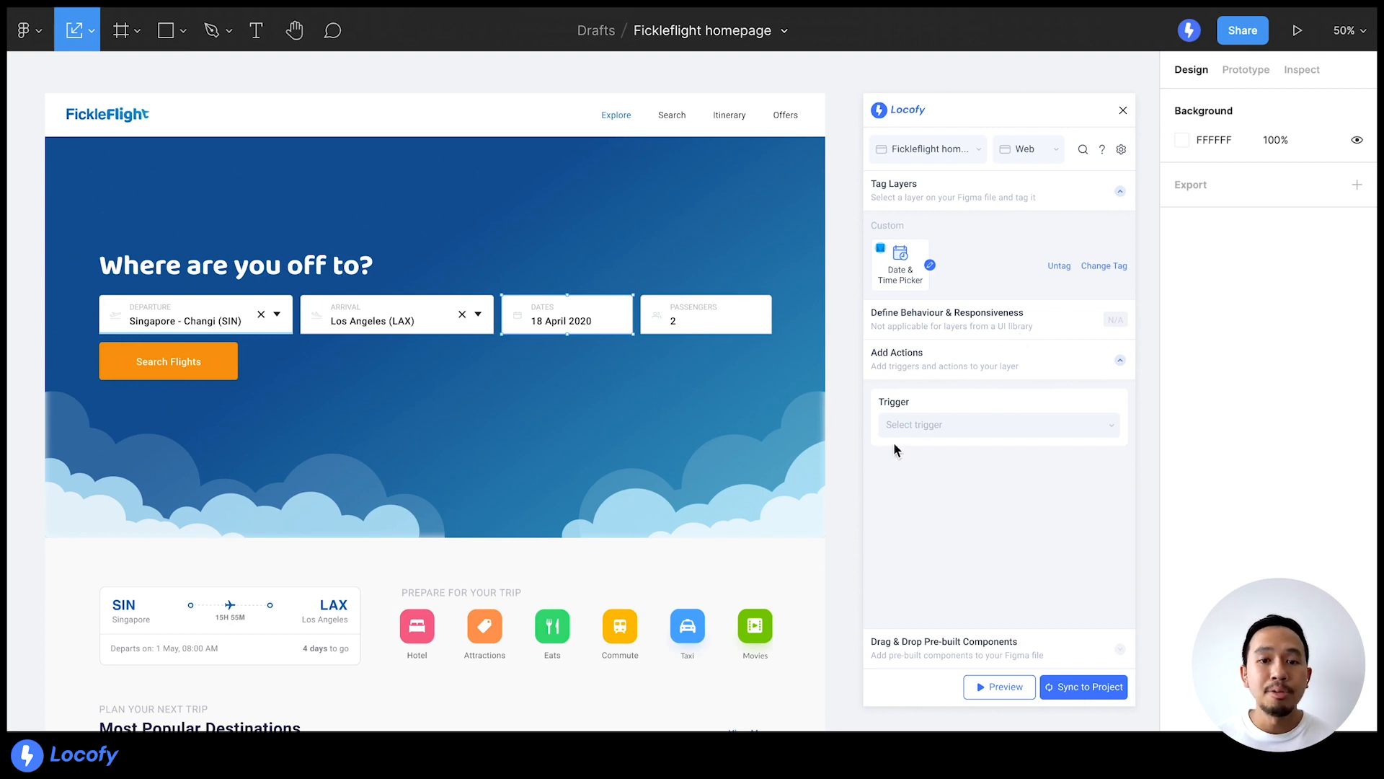
left_click(846, 470)
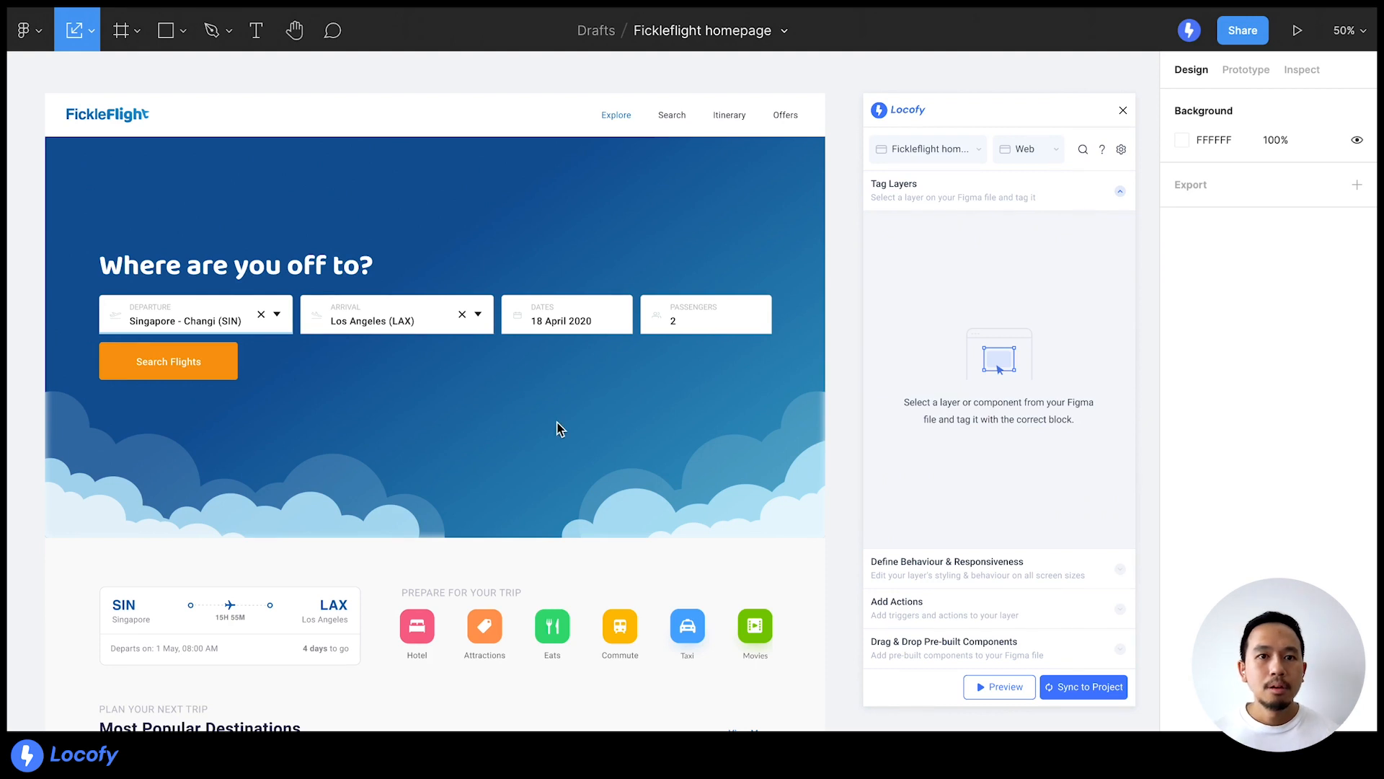
- Tag the Passengers field as Input using Material UI and the variation with the filled grey background
left_click(672, 340)
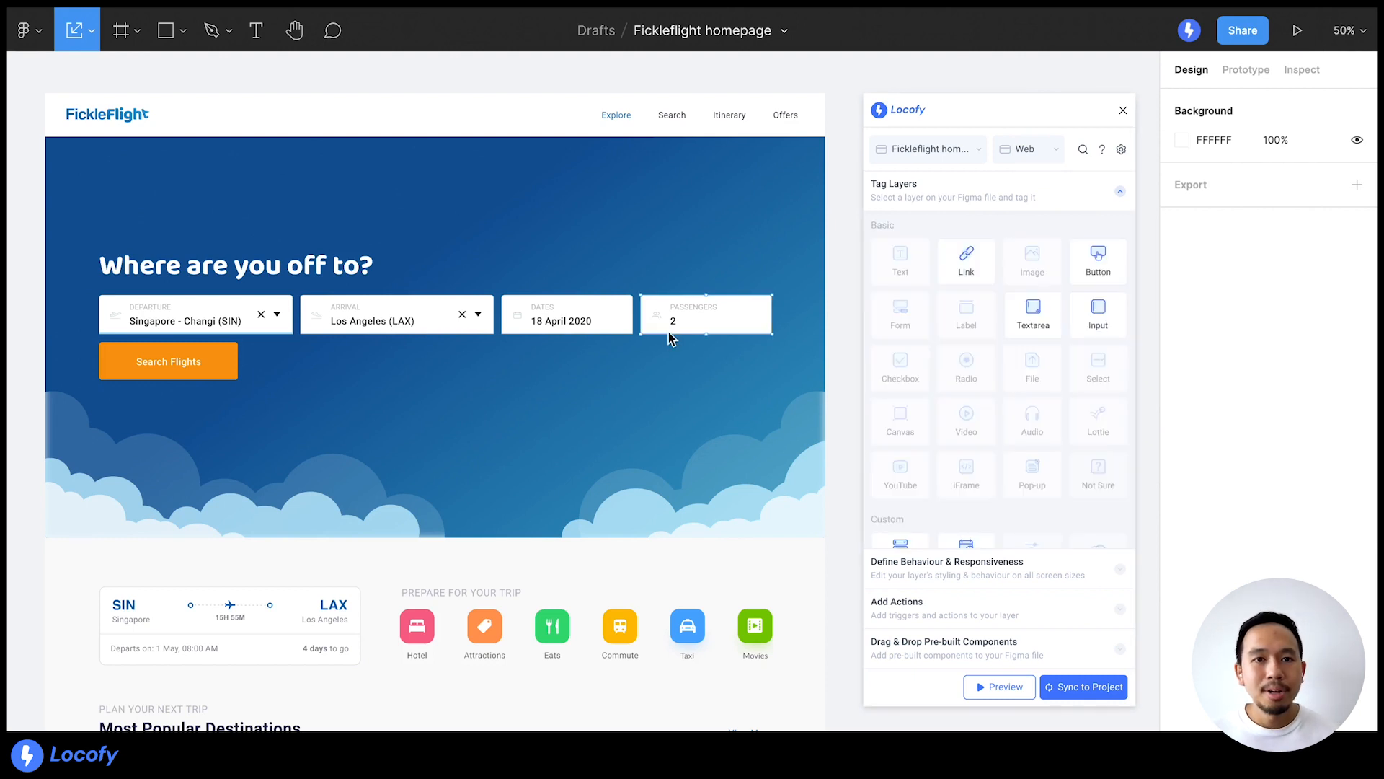
left_click(1077, 331)
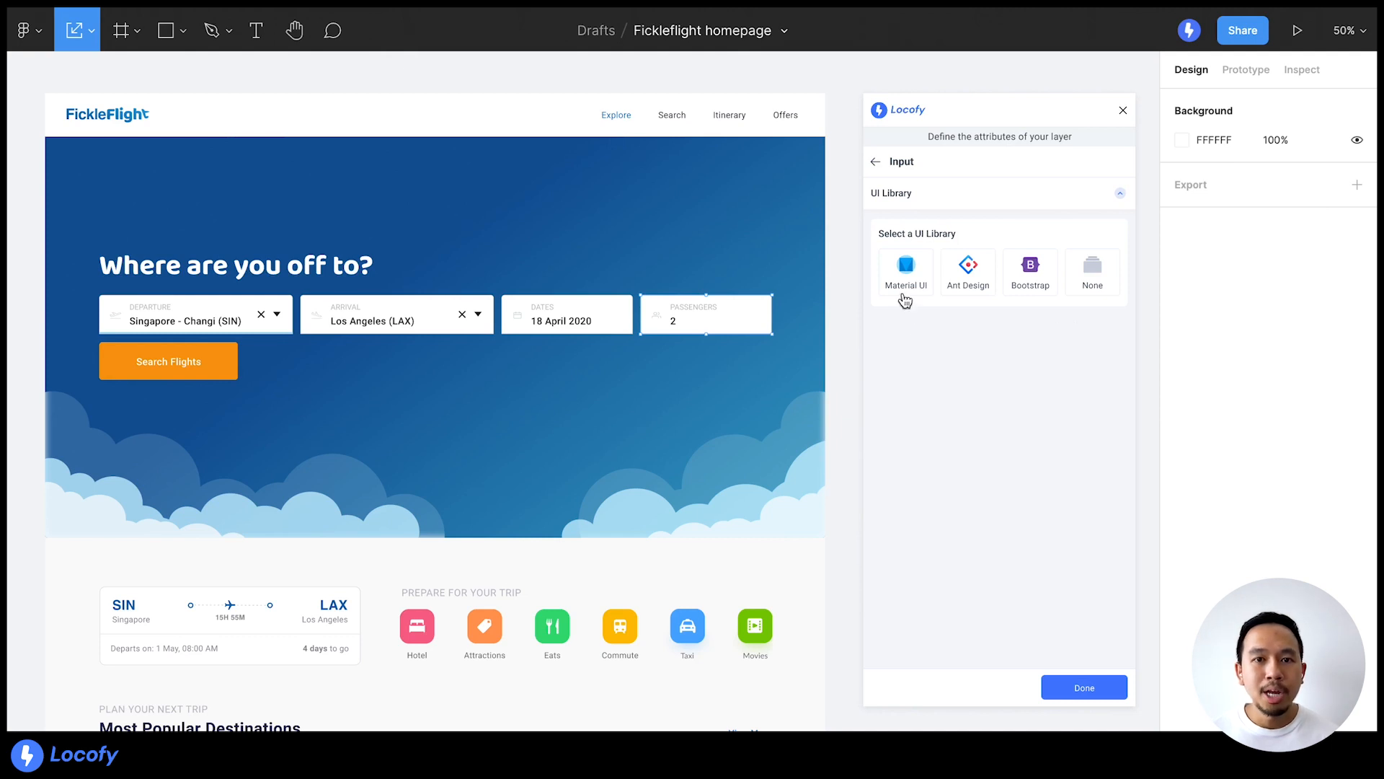
left_click(904, 299)
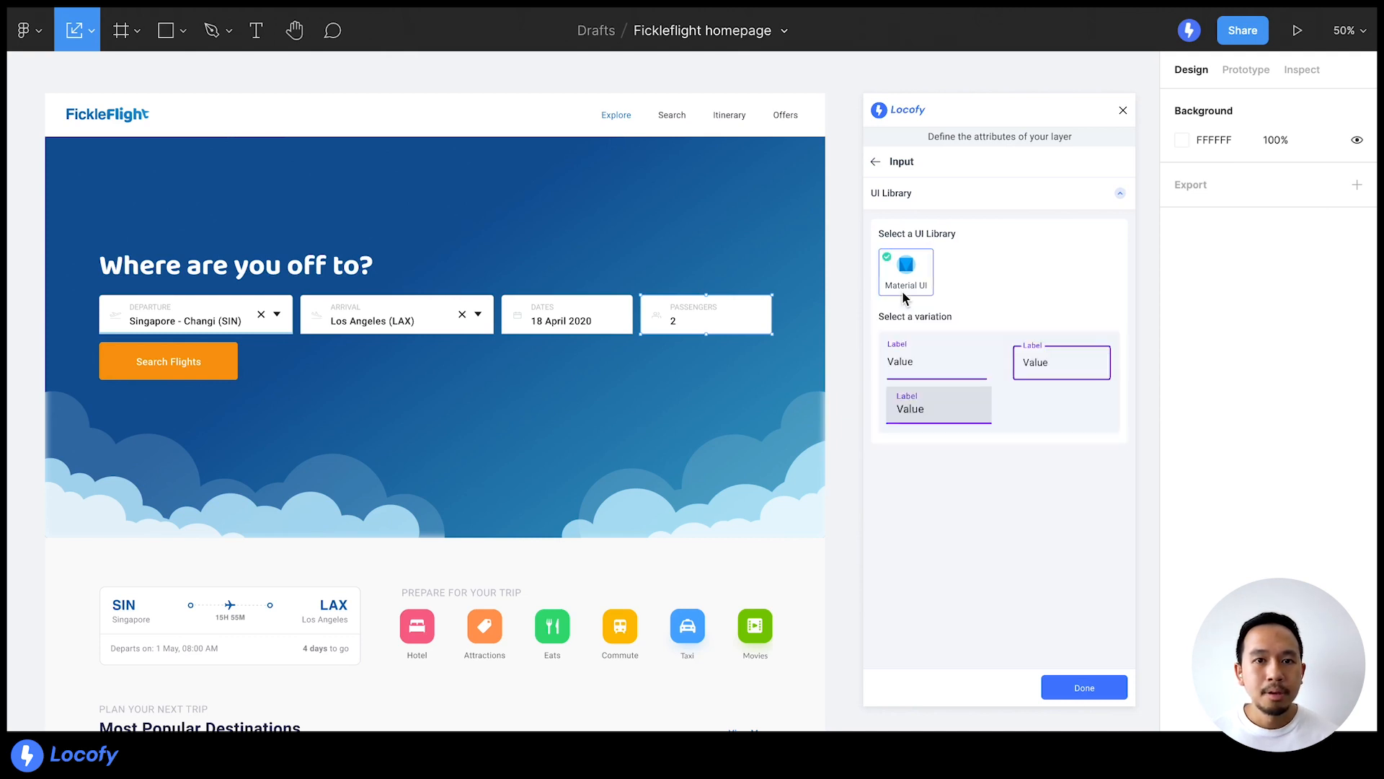
left_click(894, 422)
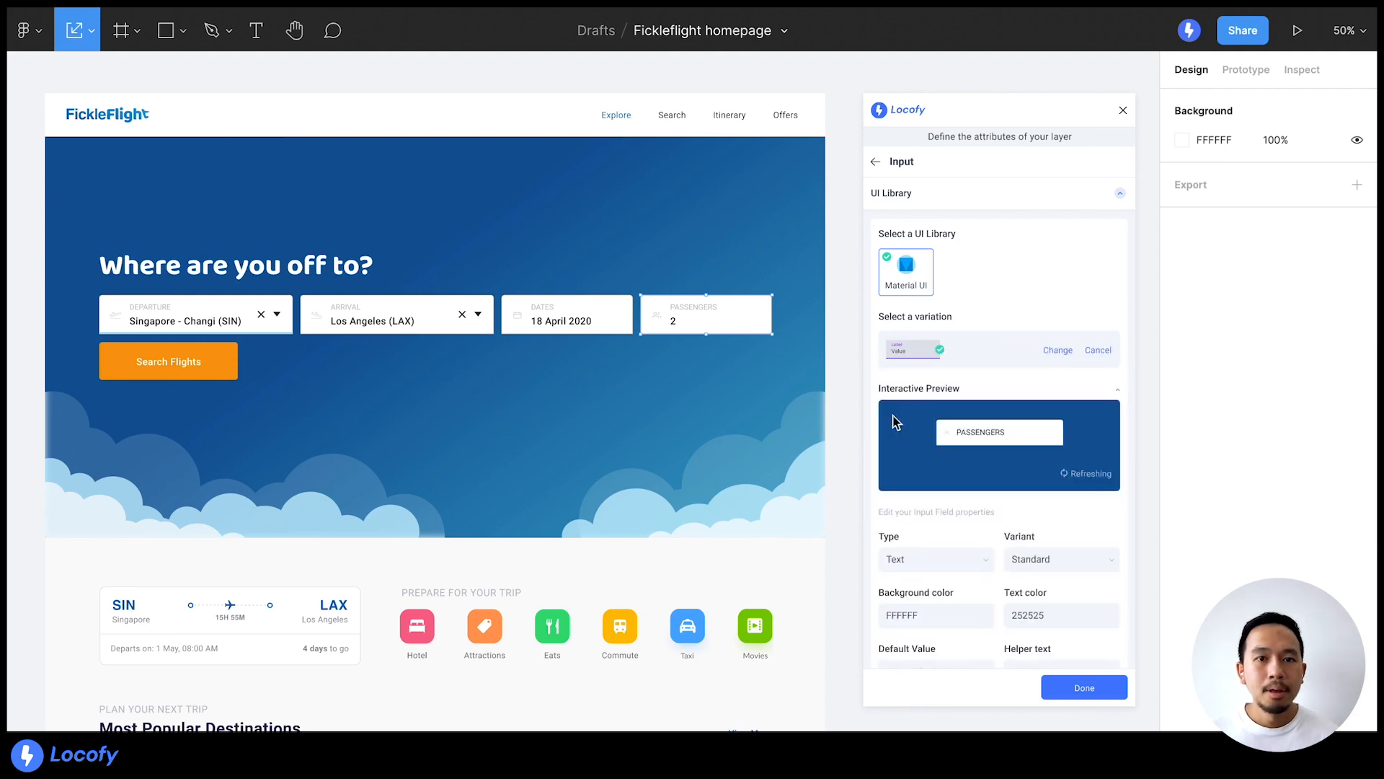
- Set the Passengers input's type to Number, try it in the interactive preview, and finish the tag
scroll(894, 422, "down", 5)
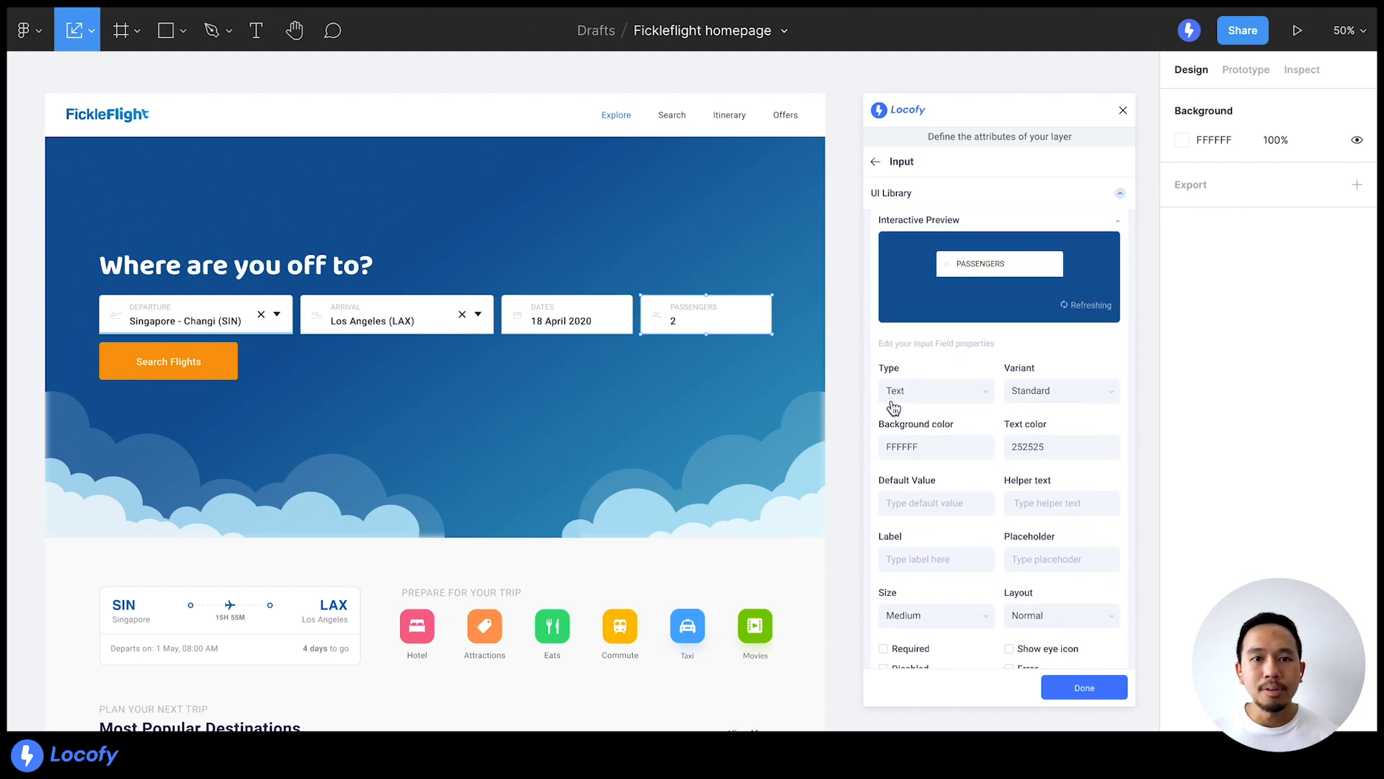
left_click(894, 405)
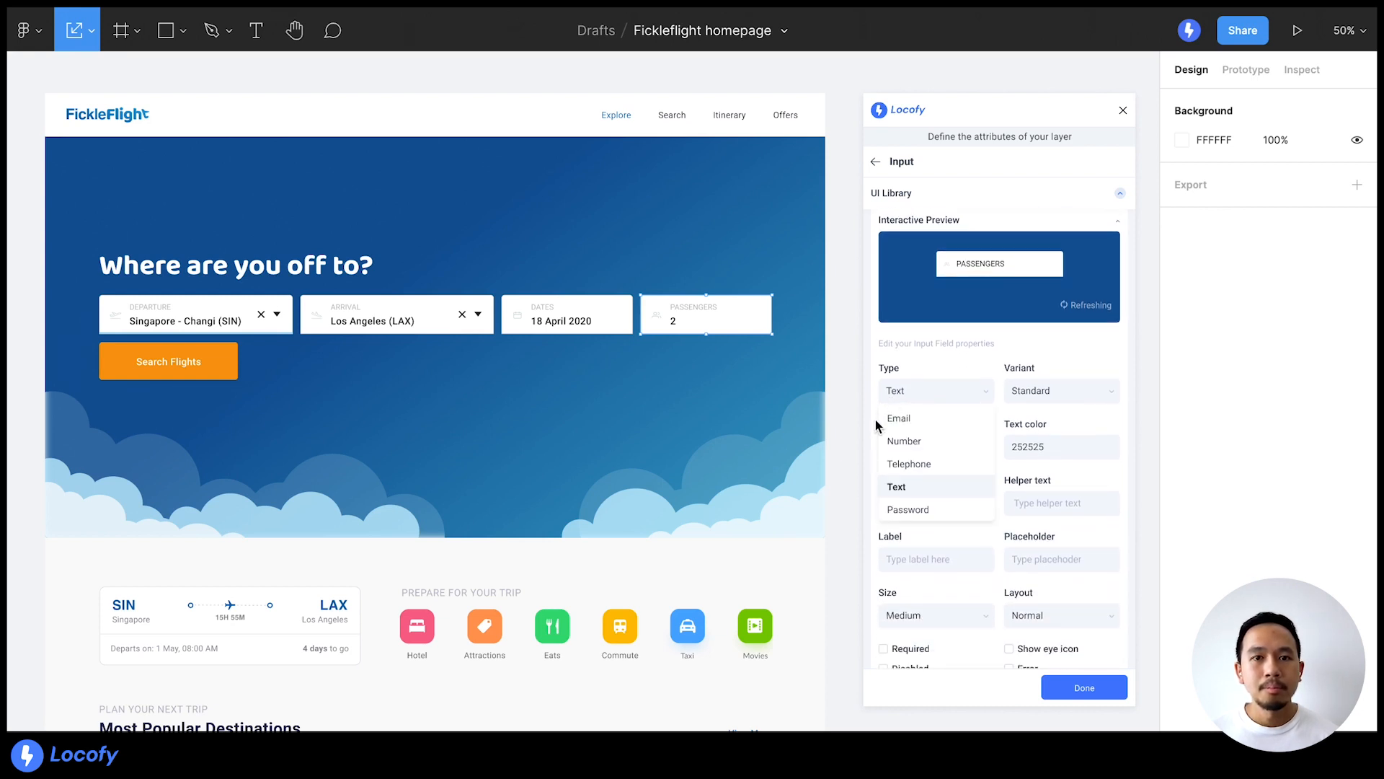
left_click(884, 443)
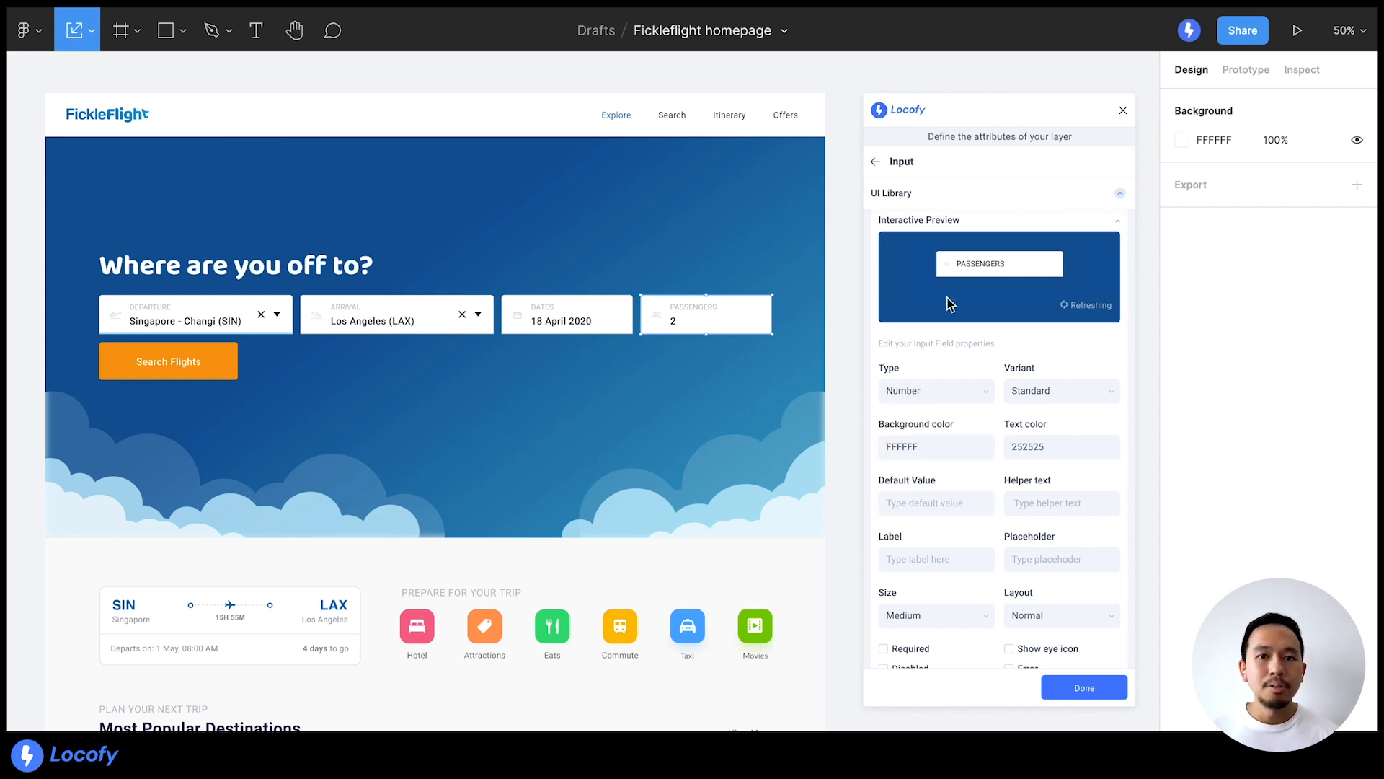
left_click(959, 273)
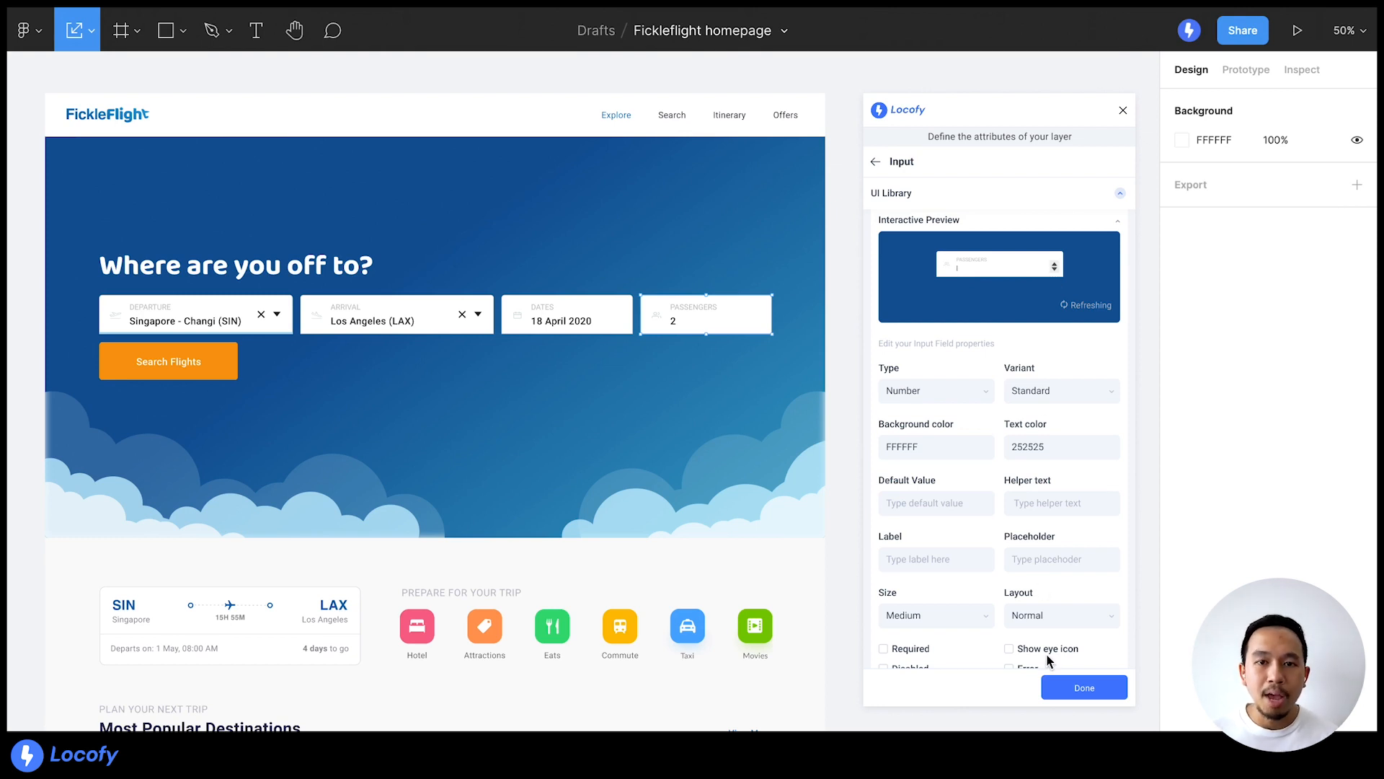
left_click(1055, 693)
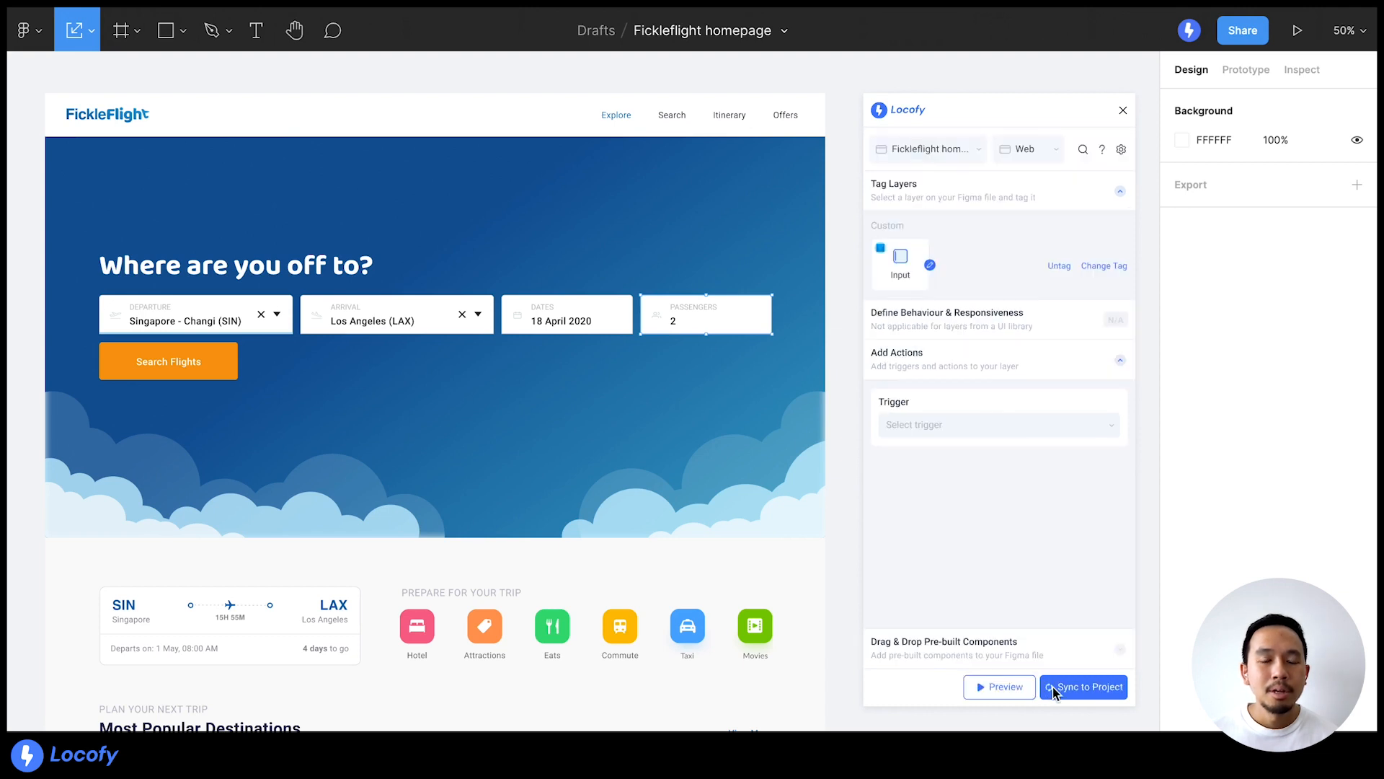
left_click(848, 508)
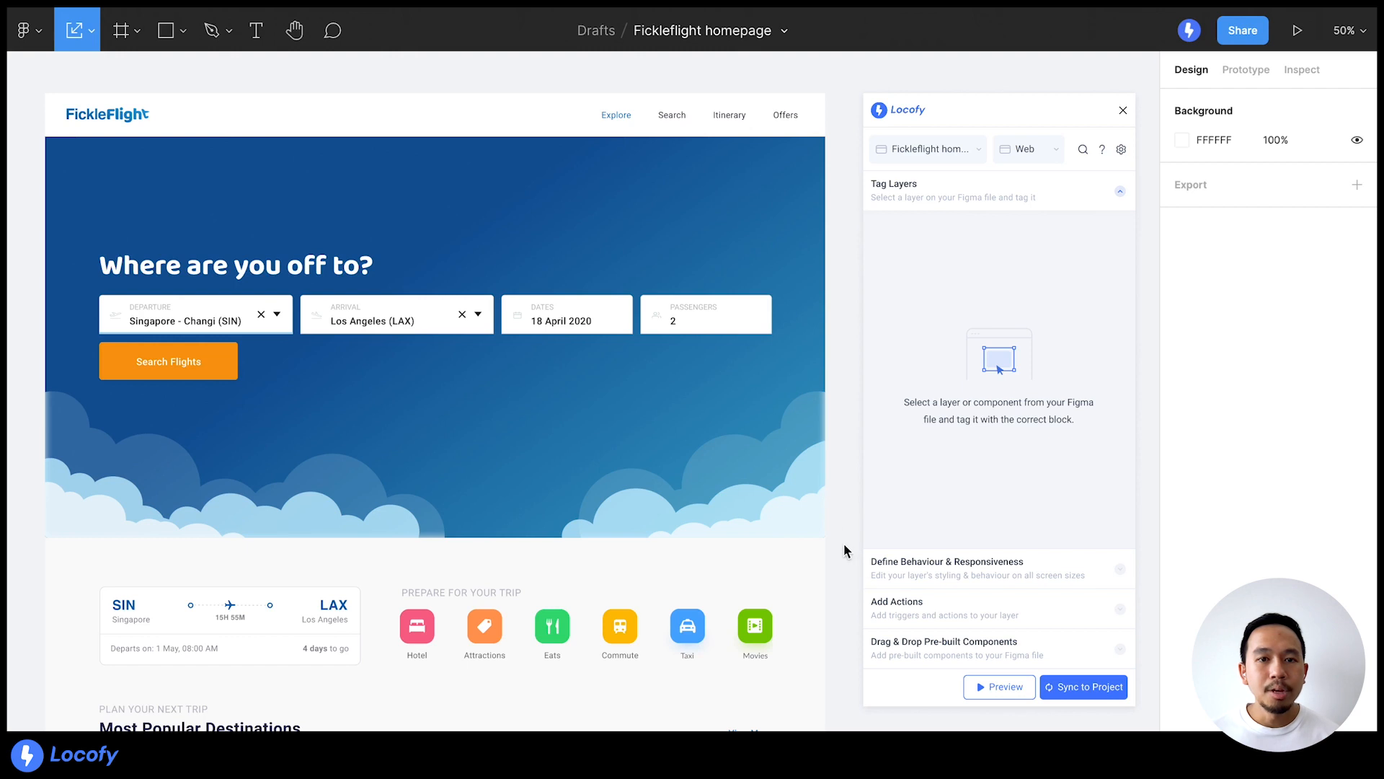
- Tag the group containing the four search fields as Form, leaving its advanced attributes empty
left_click(750, 331)
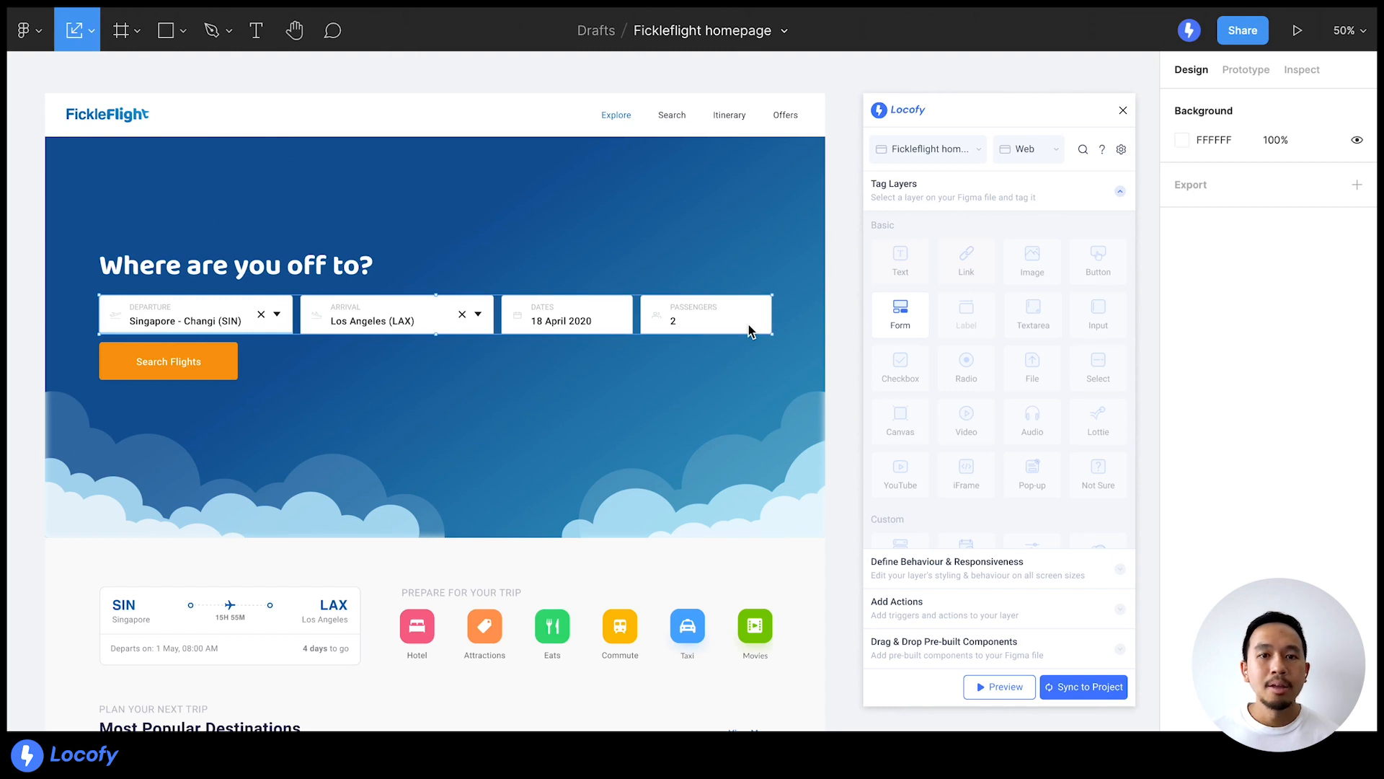
left_click(894, 318)
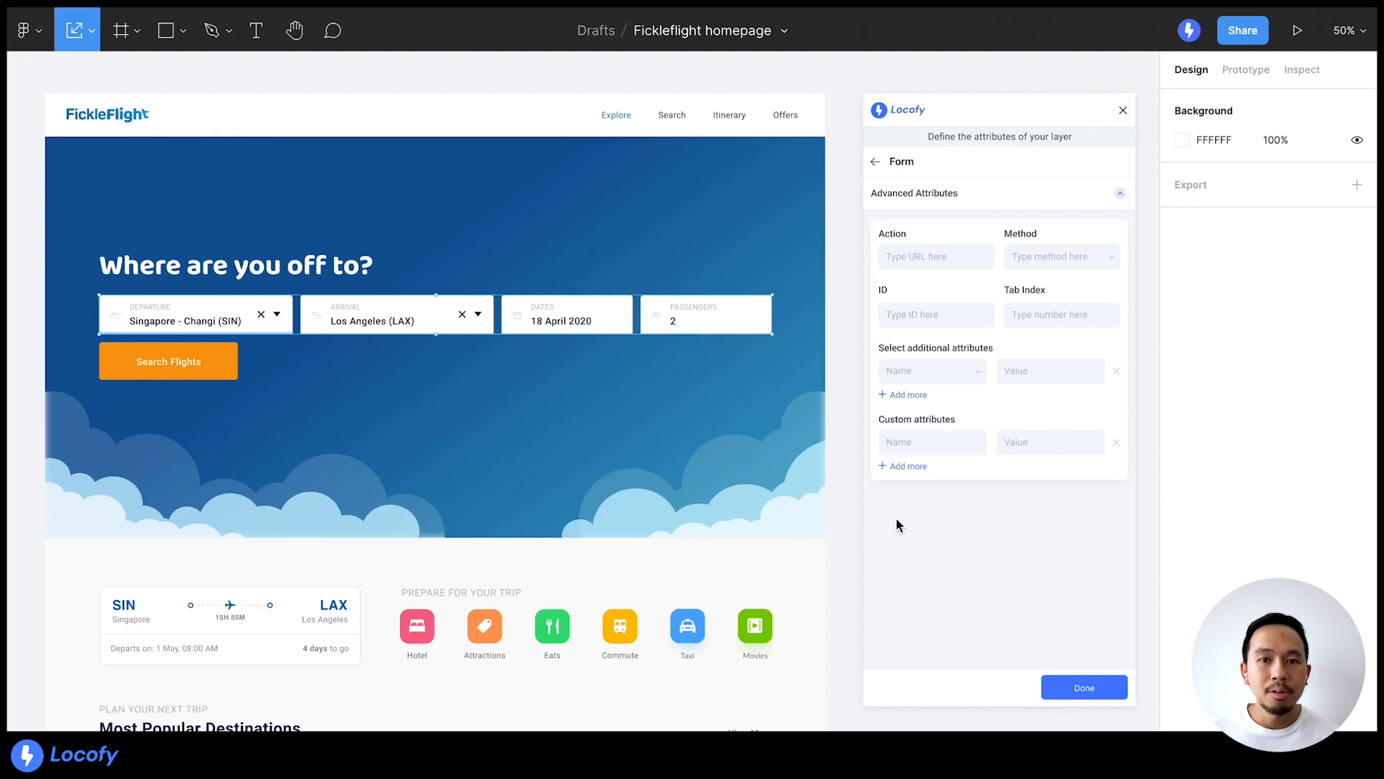
left_click(1049, 686)
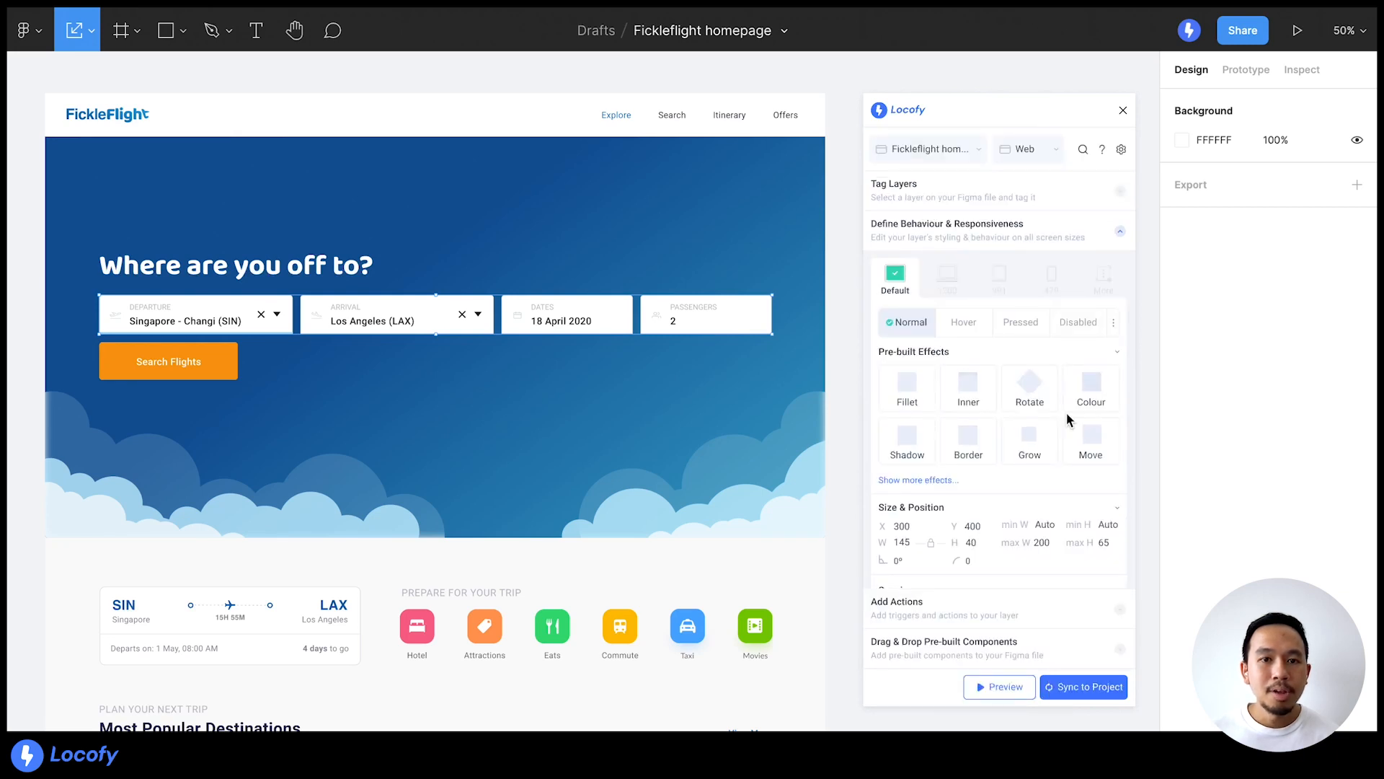
- Set the form's layout direction to vertical for the 479 screen width
left_click(1051, 295)
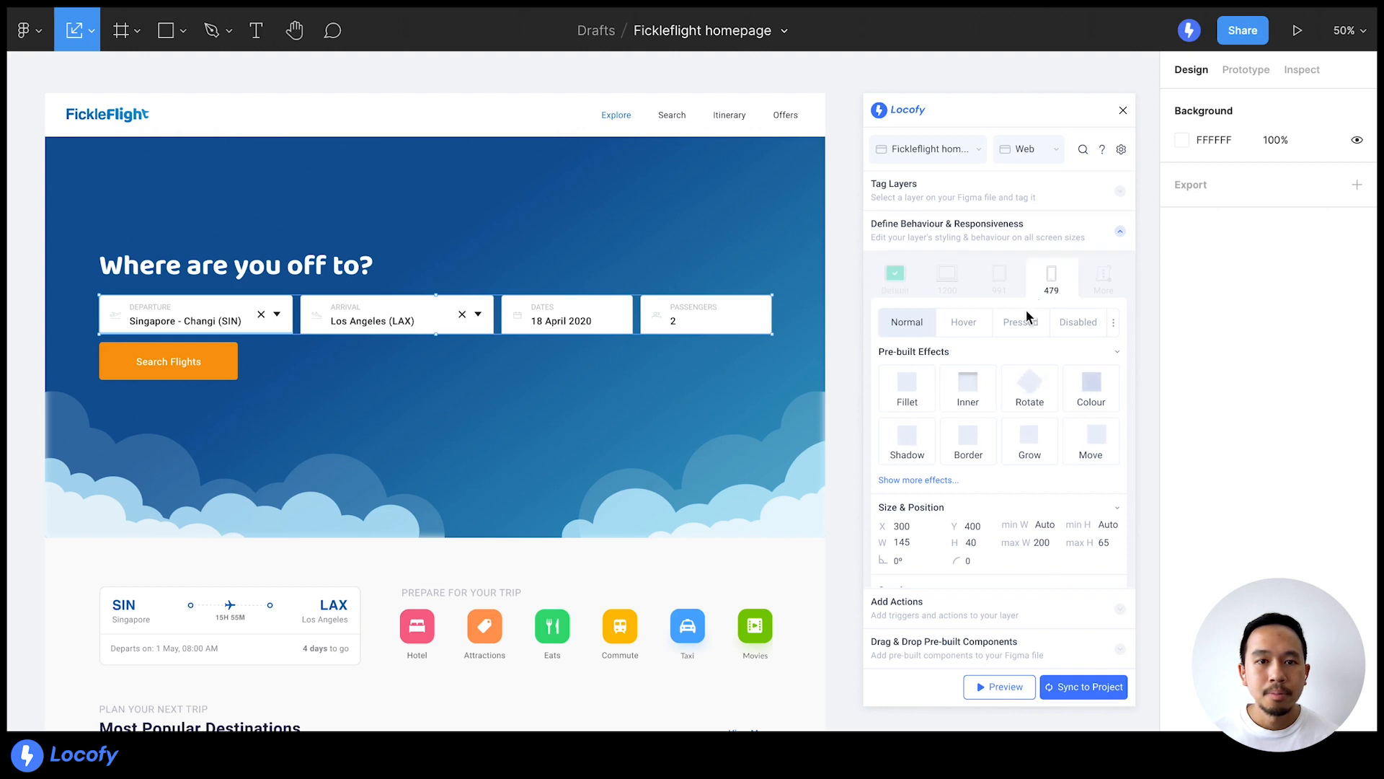
scroll(883, 481, "down", 5)
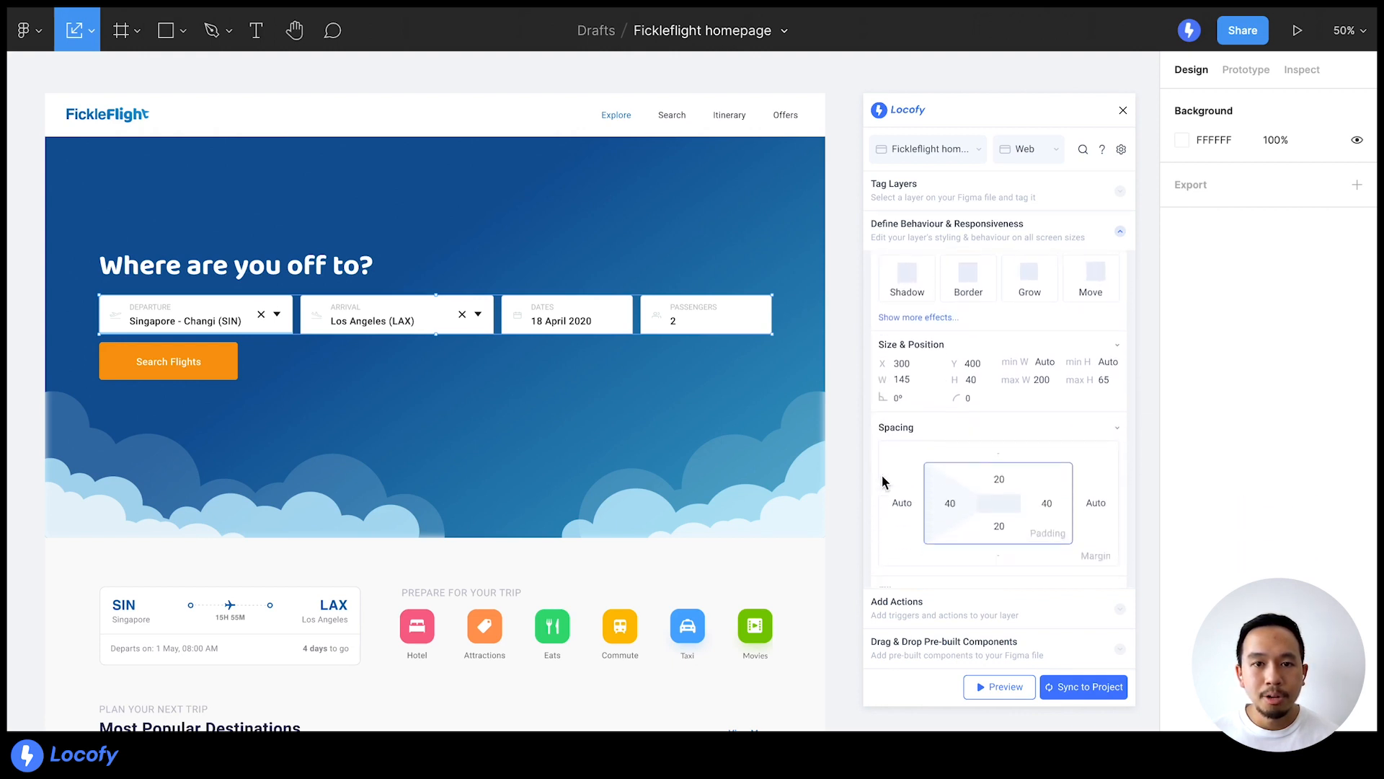
scroll(883, 481, "down", 5)
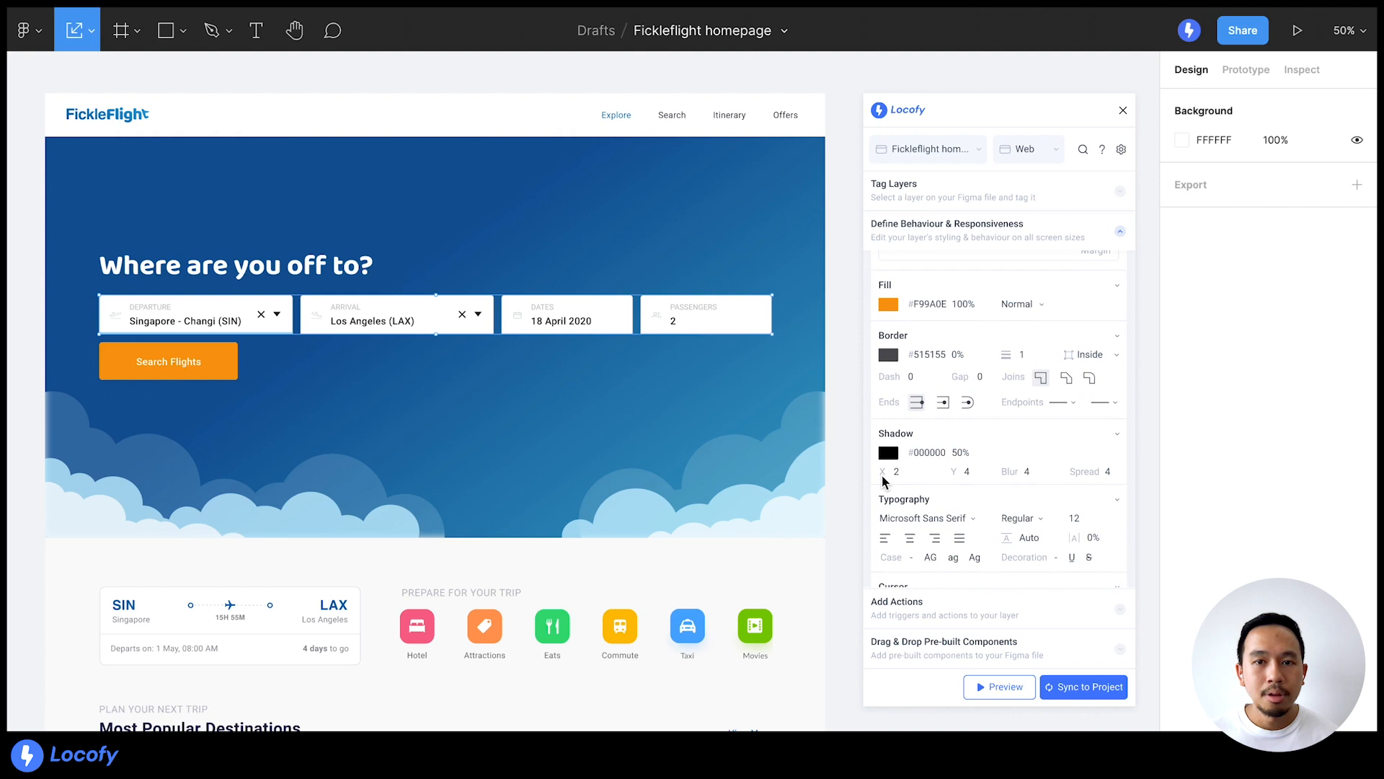
scroll(881, 479, "down", 1)
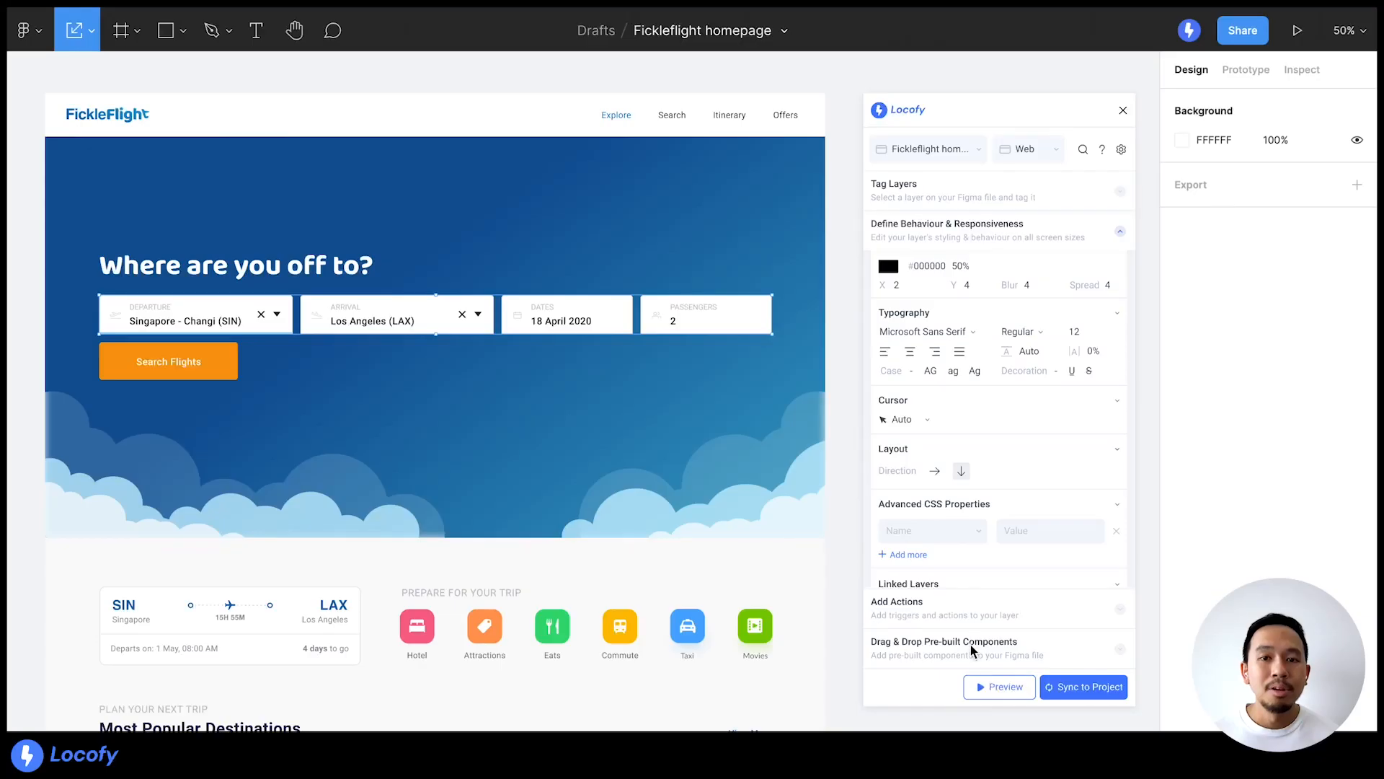
- Open the homepage's live responsive preview and look through the page from the hero section to the holiday cards
left_click(974, 693)
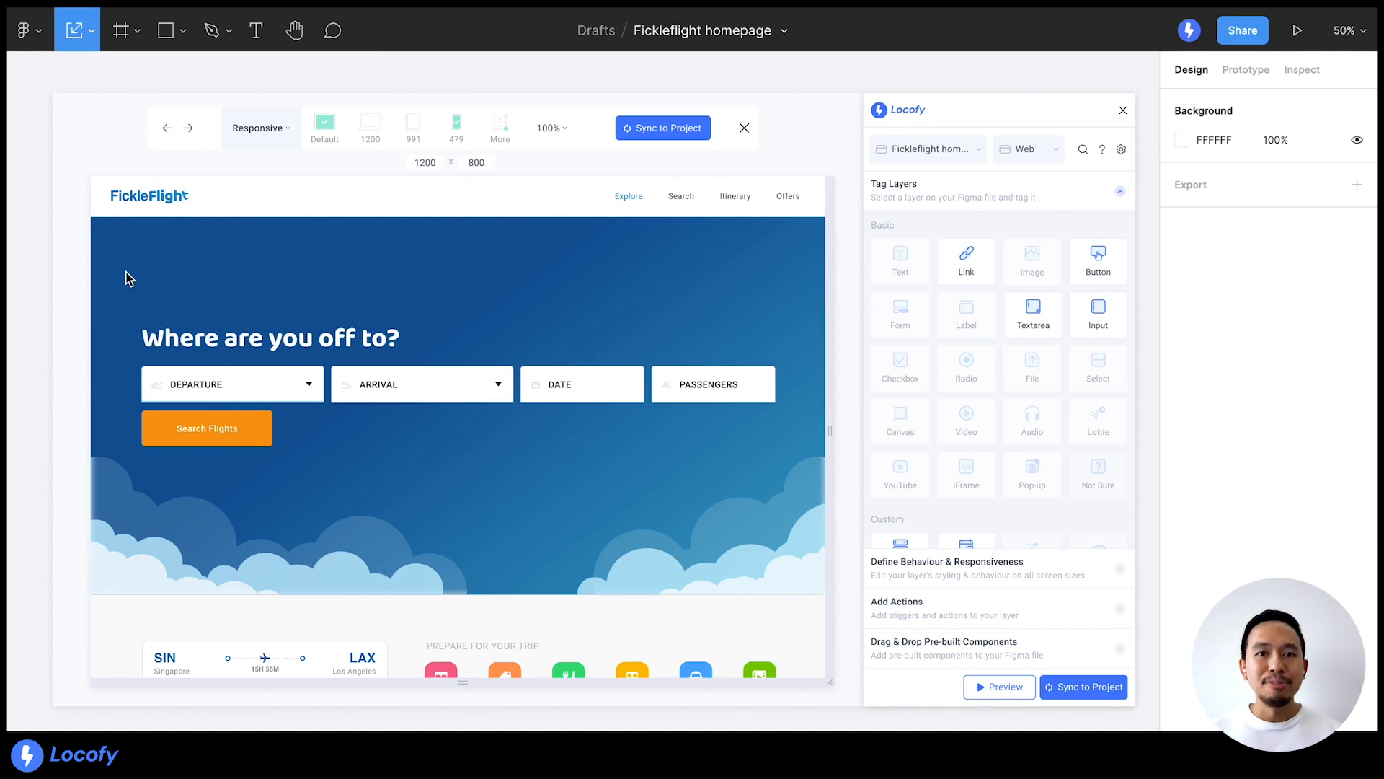
scroll(128, 279, "down", 6)
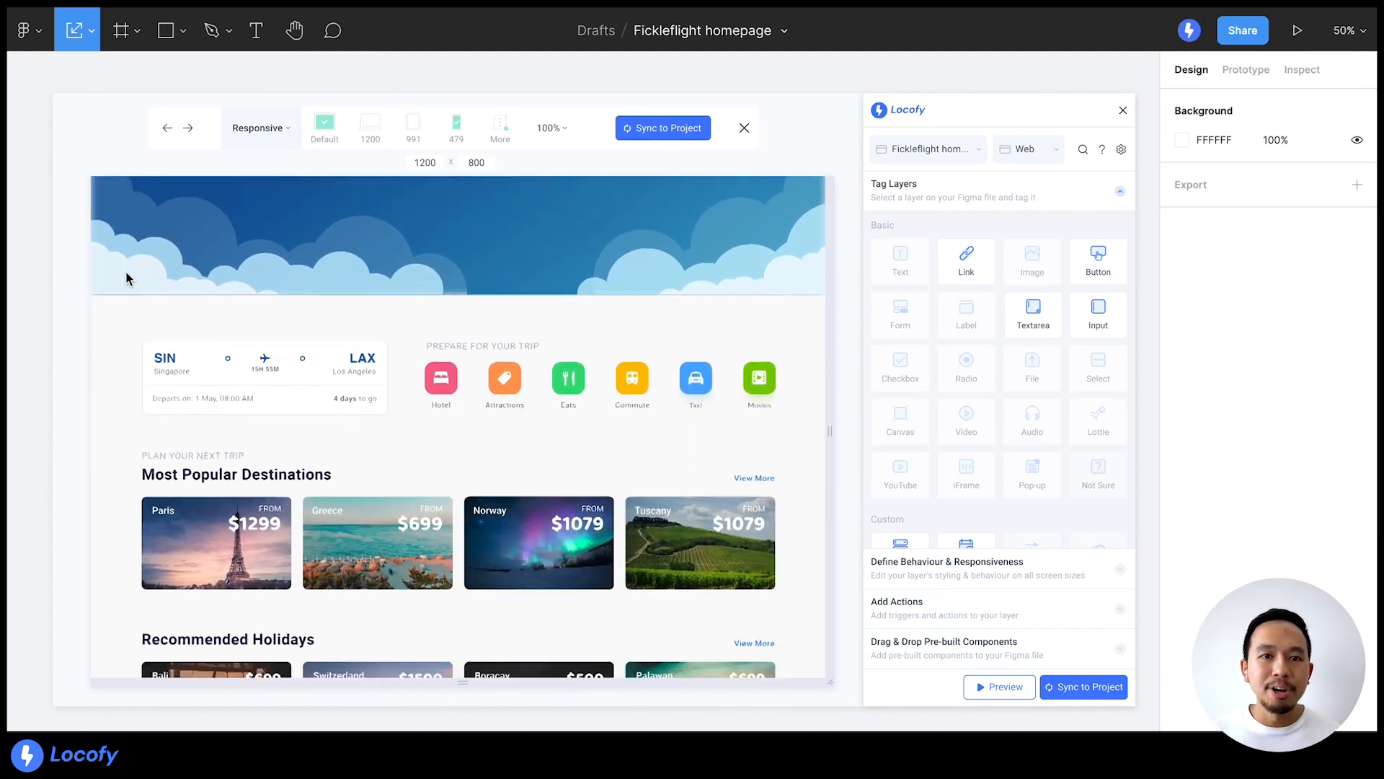
scroll(128, 279, "down", 2)
scroll(128, 279, "up", 4)
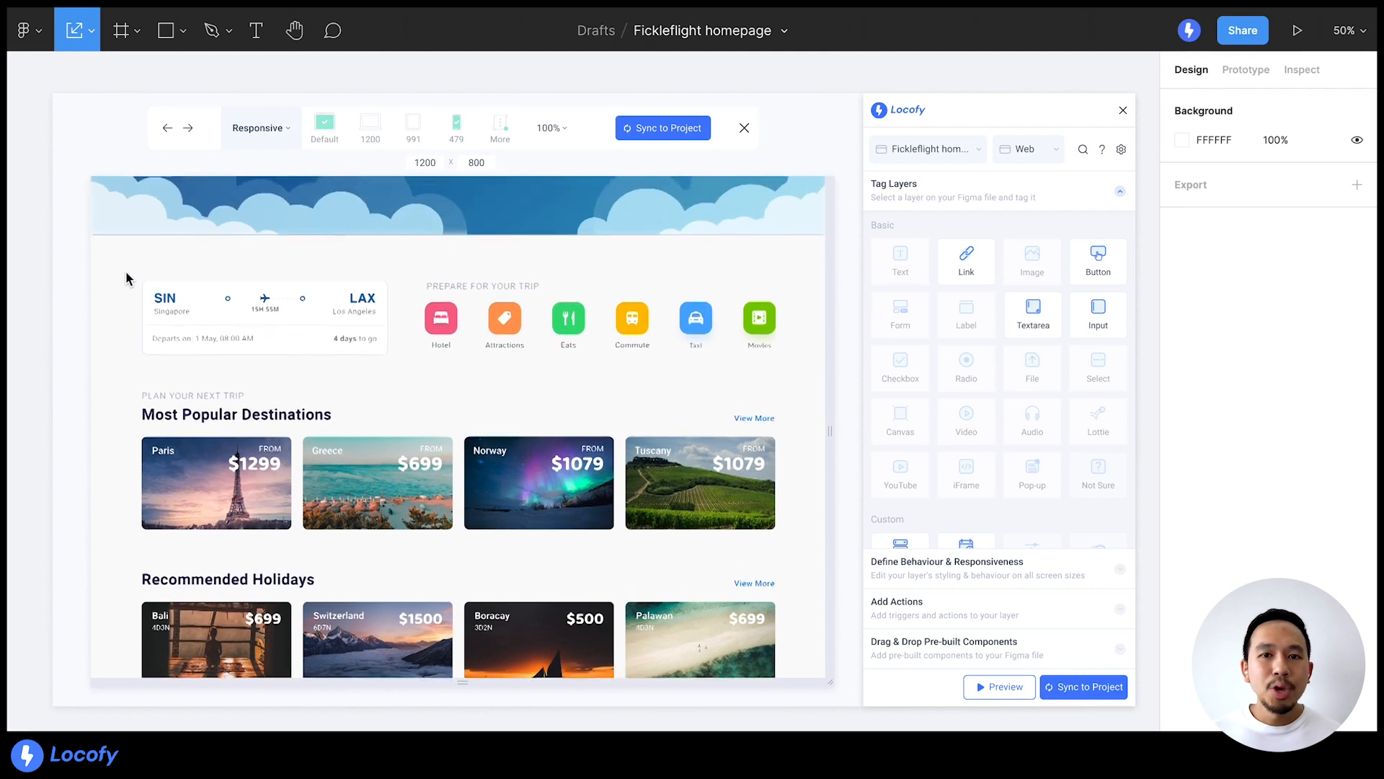
- Fill the previewed search form with Singapore - Changi (SIN) as the departure and Los Angeles (LAX) as the arrival
scroll(128, 279, "up", 3)
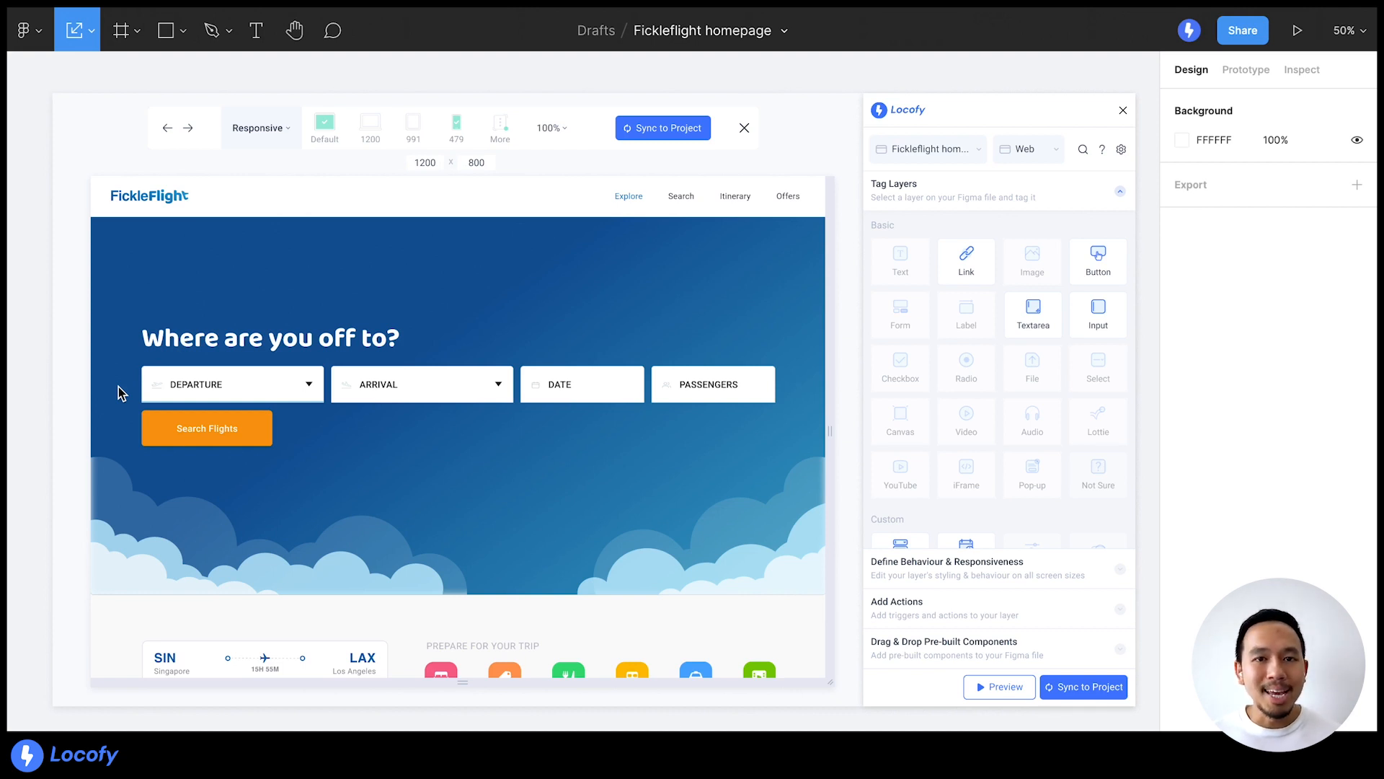
left_click(170, 397)
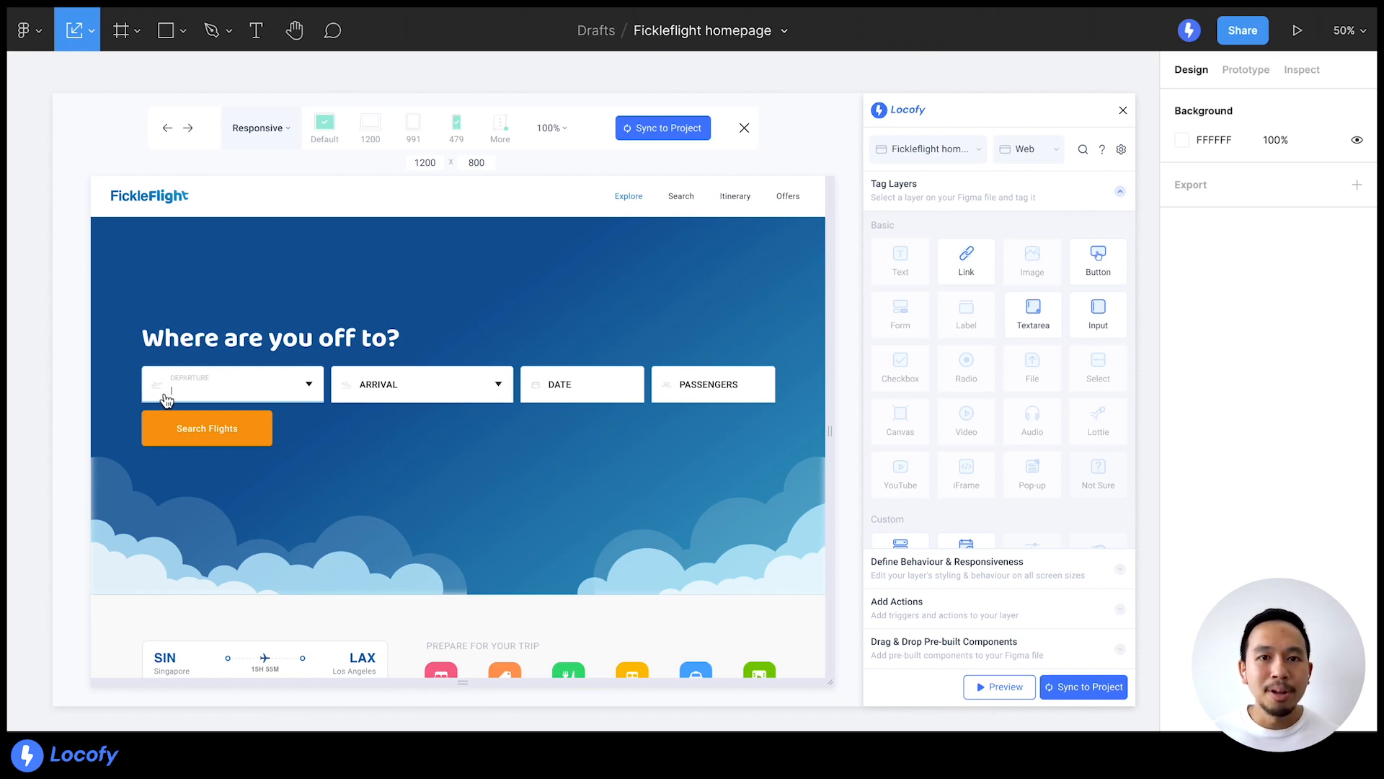
type("S")
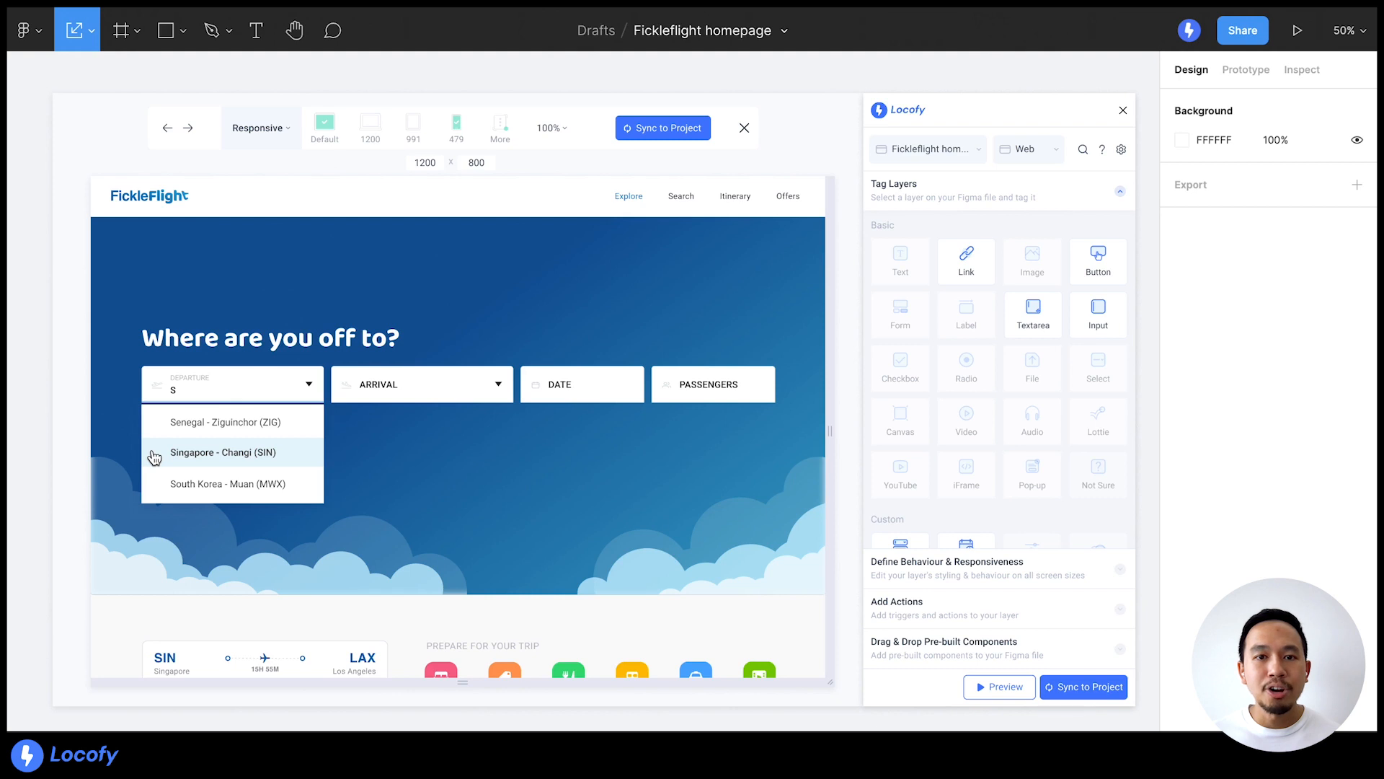
left_click(153, 455)
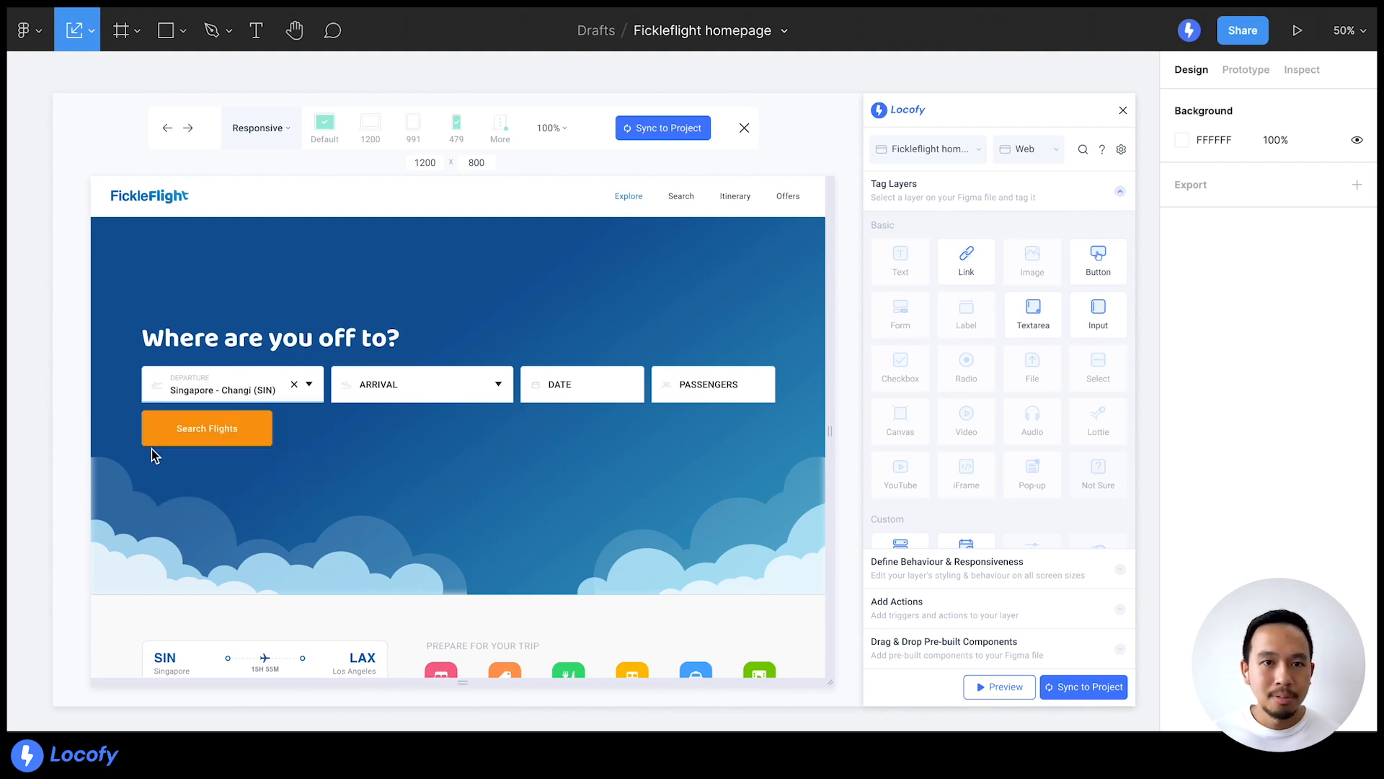
left_click(362, 392)
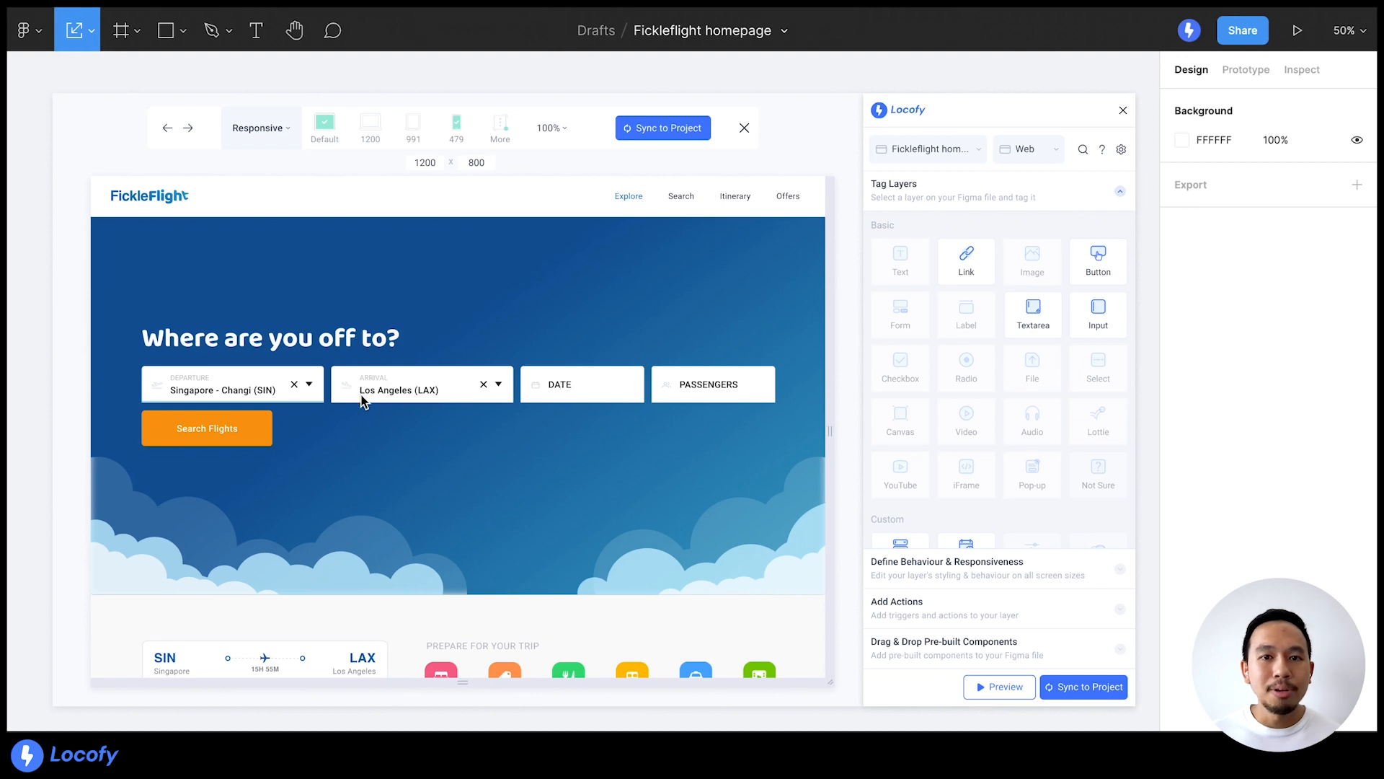
- Set the previewed form's date to 18 Apr 2020 and passengers to 2, and try the flight search before returning to the homepage
left_click(542, 398)
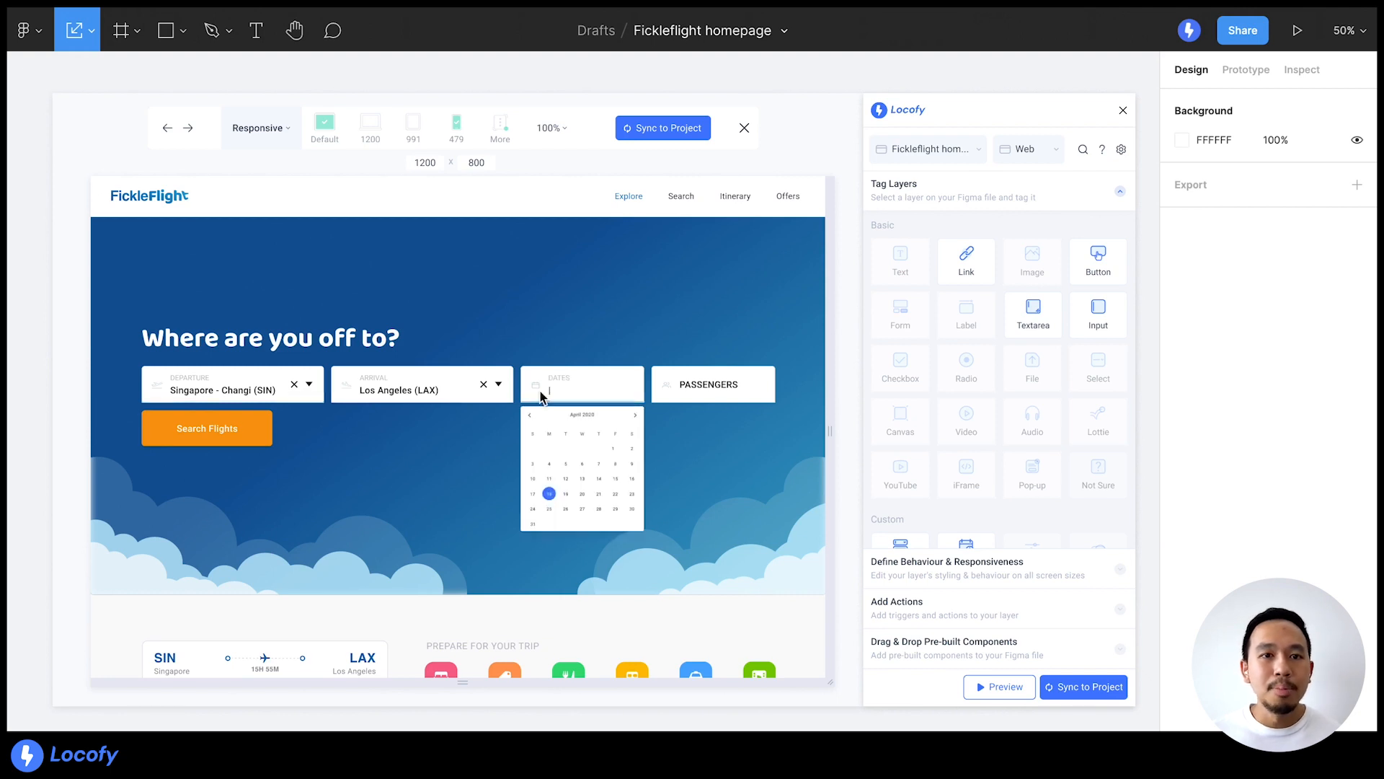
left_click(549, 496)
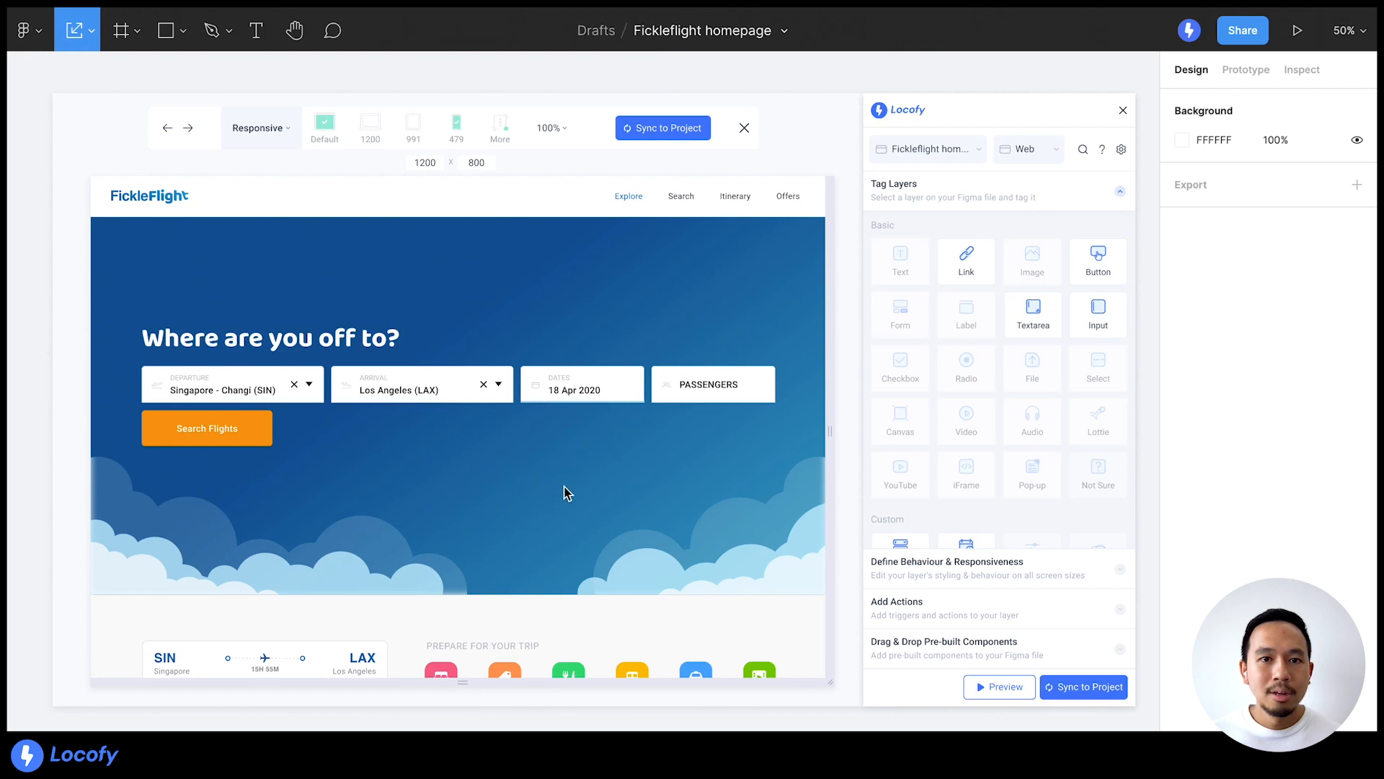
left_click(685, 403)
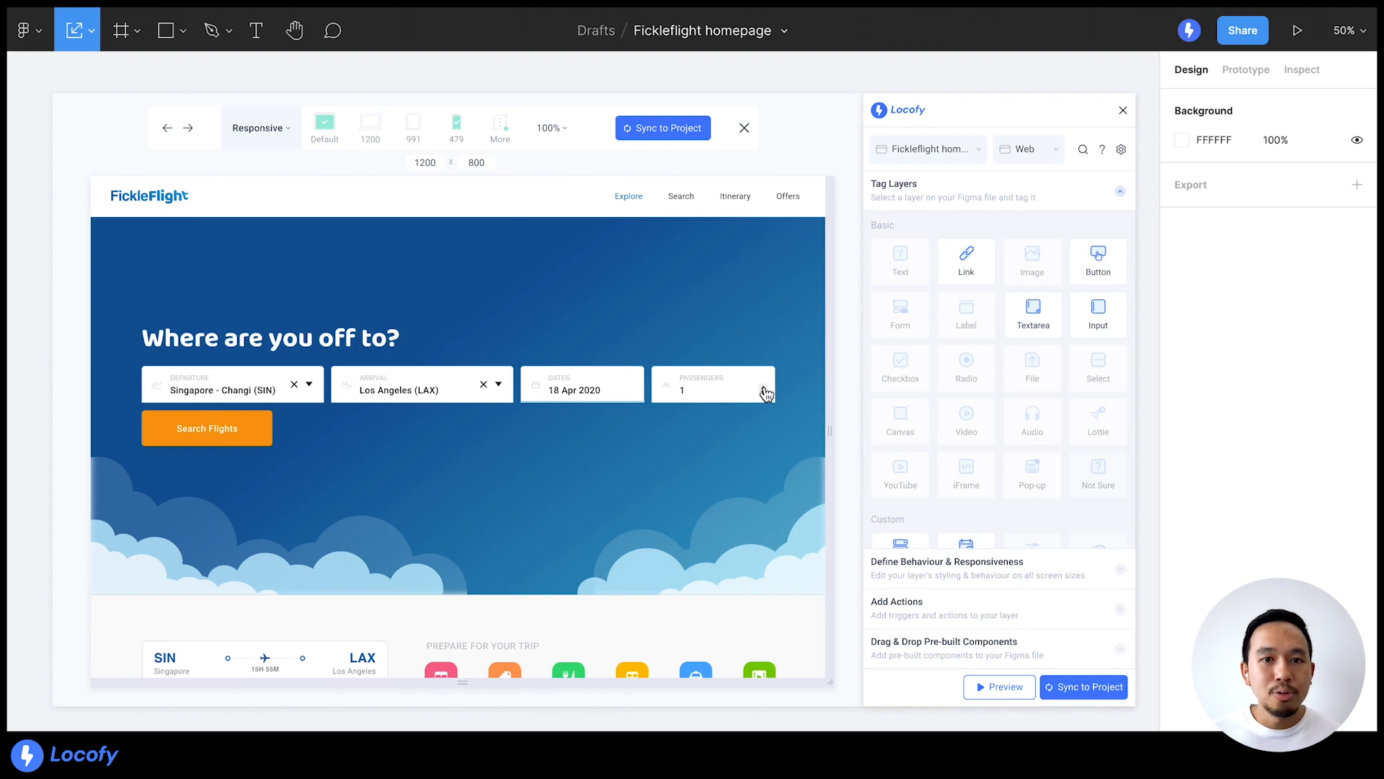
left_click(765, 389)
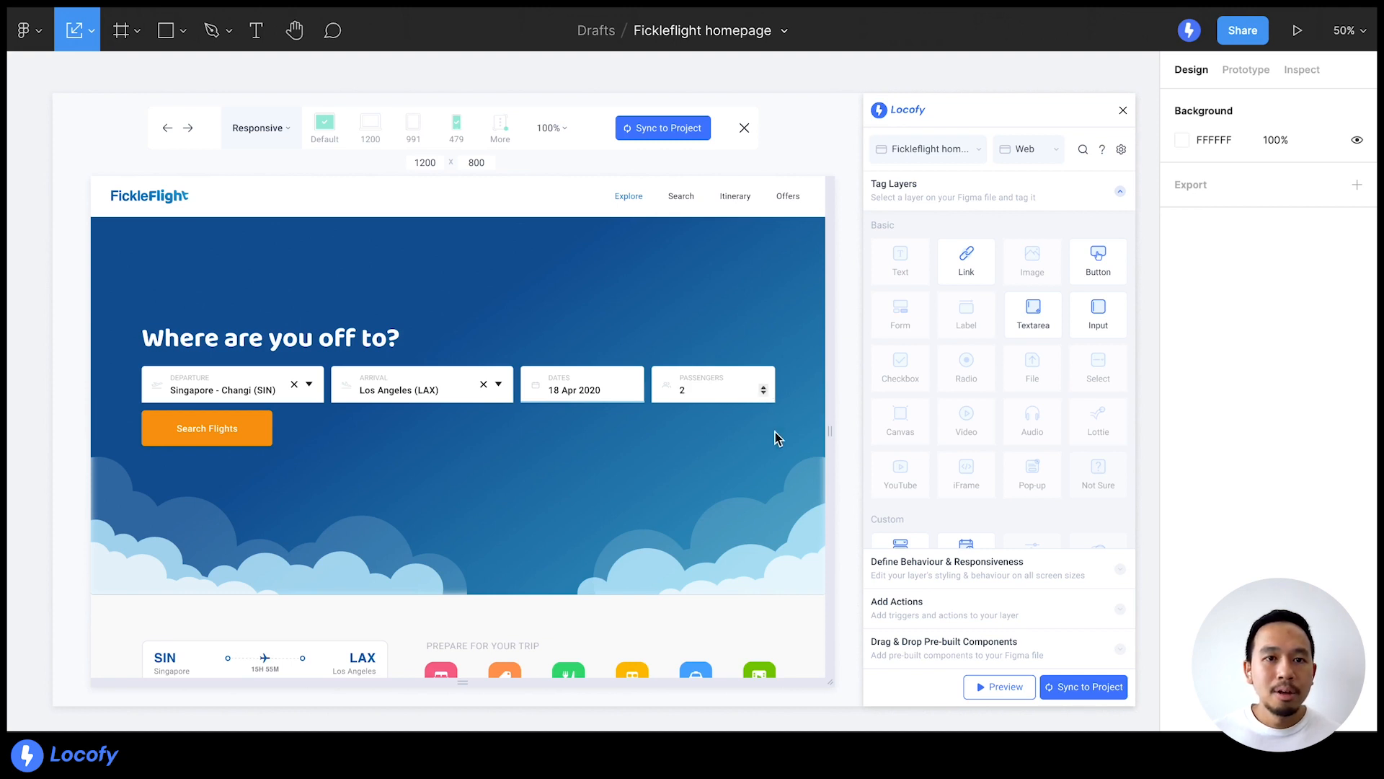
left_click(257, 439)
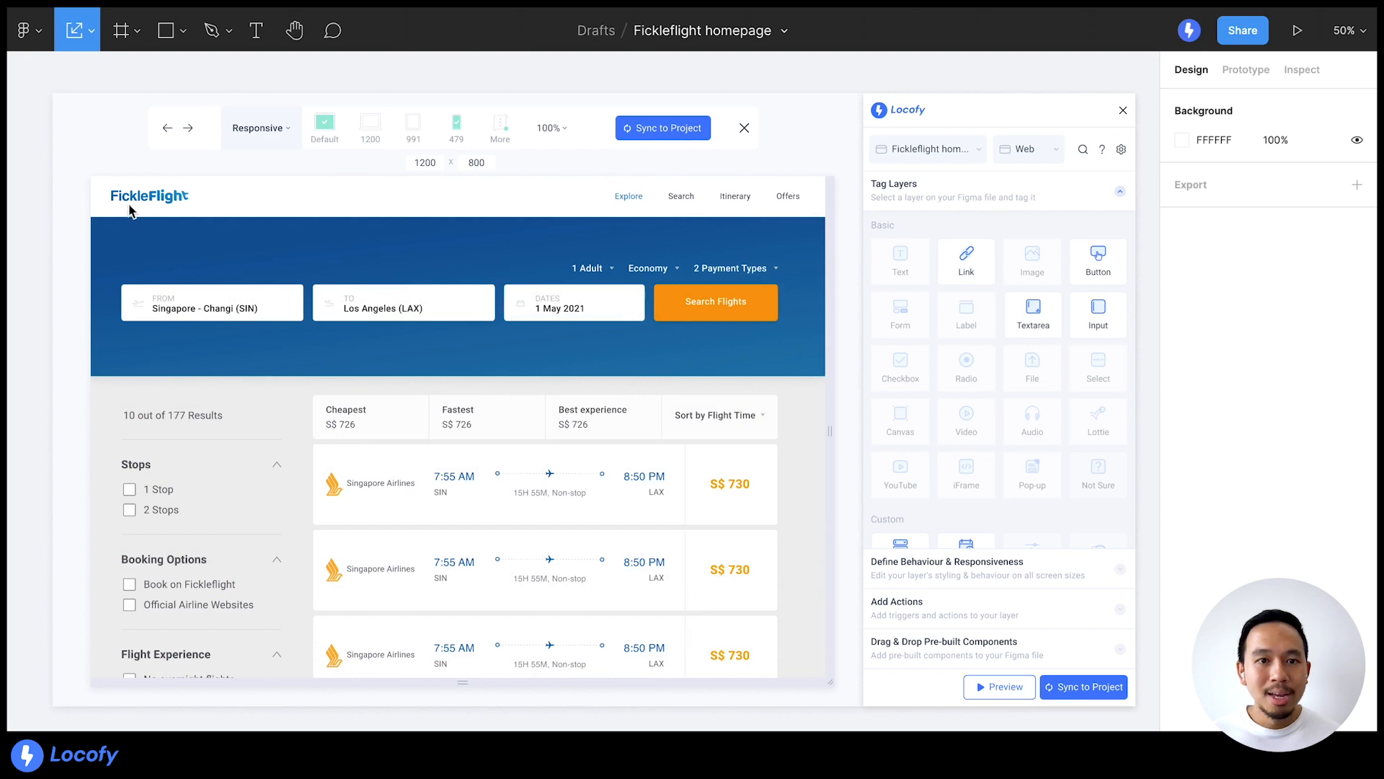
left_click(168, 132)
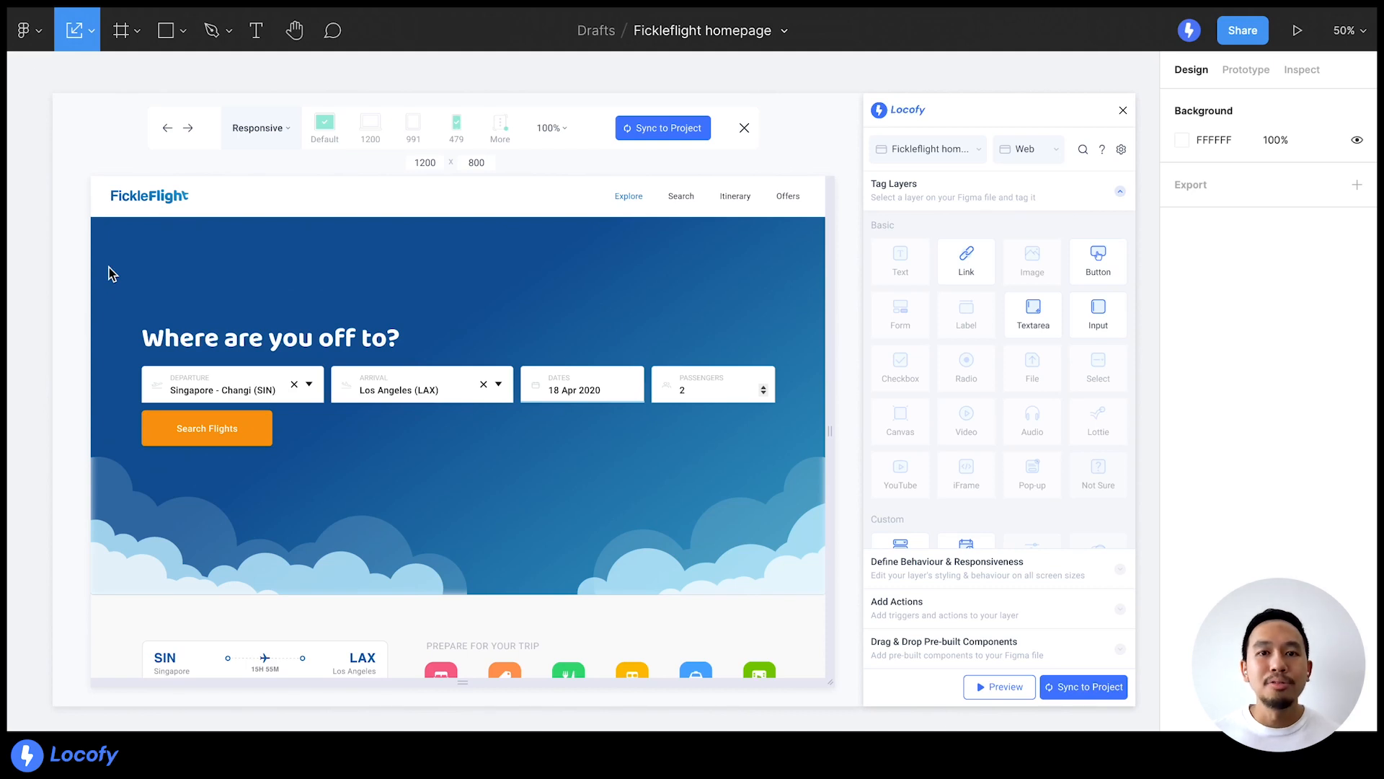
- Preview the homepage at the 479 screen width and check the list of available preview devices
left_click(455, 135)
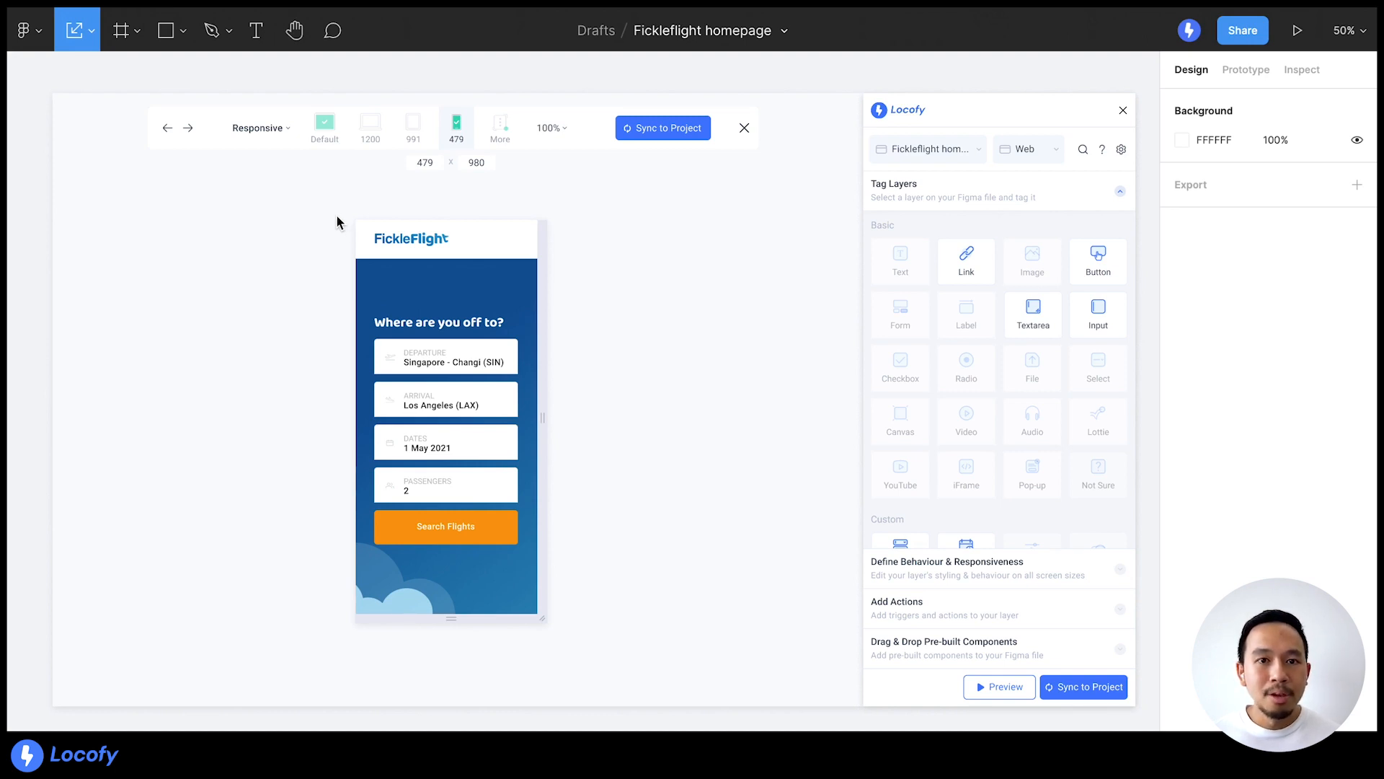
left_click(239, 136)
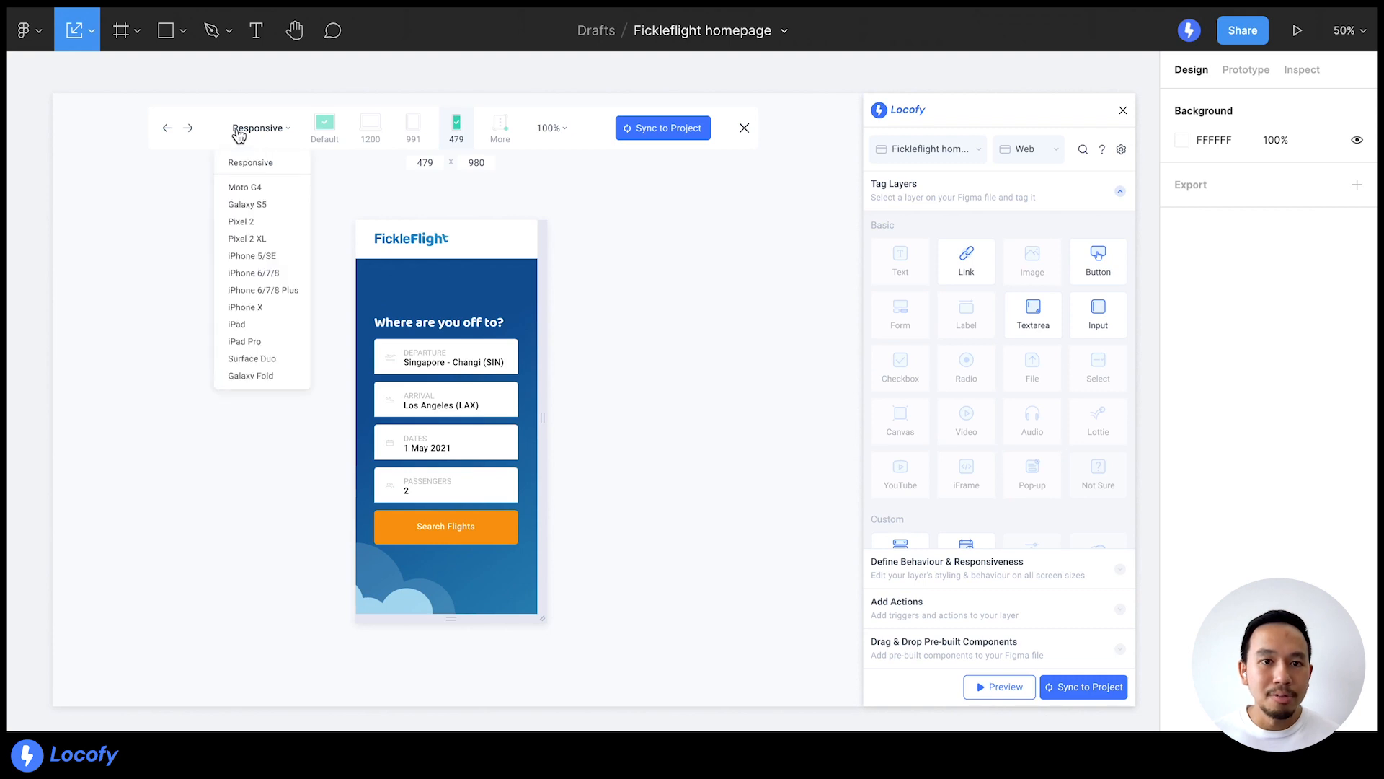
left_click(193, 186)
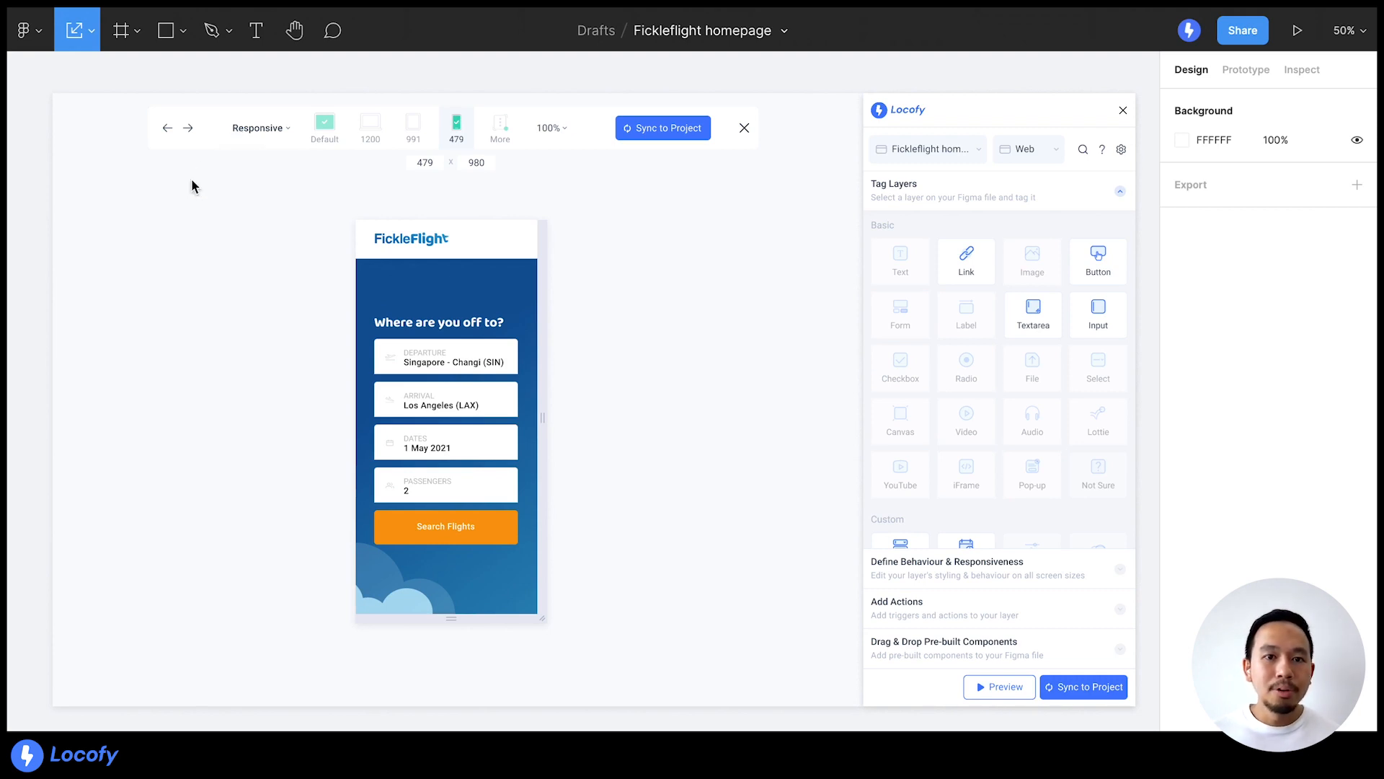
left_click(426, 163)
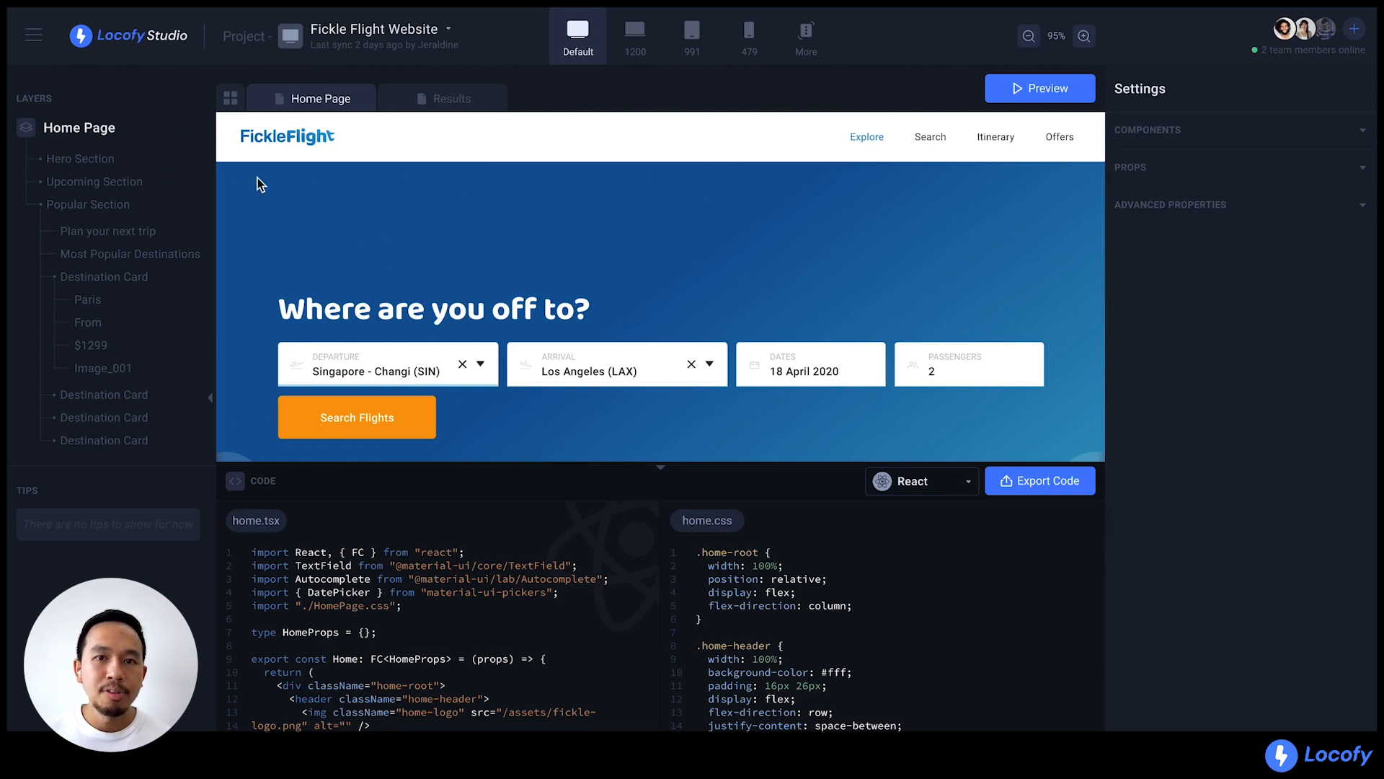
- In Locofy Studio, look through the home page down to the popular destinations and check the list of other projects
scroll(243, 235, "down", 4)
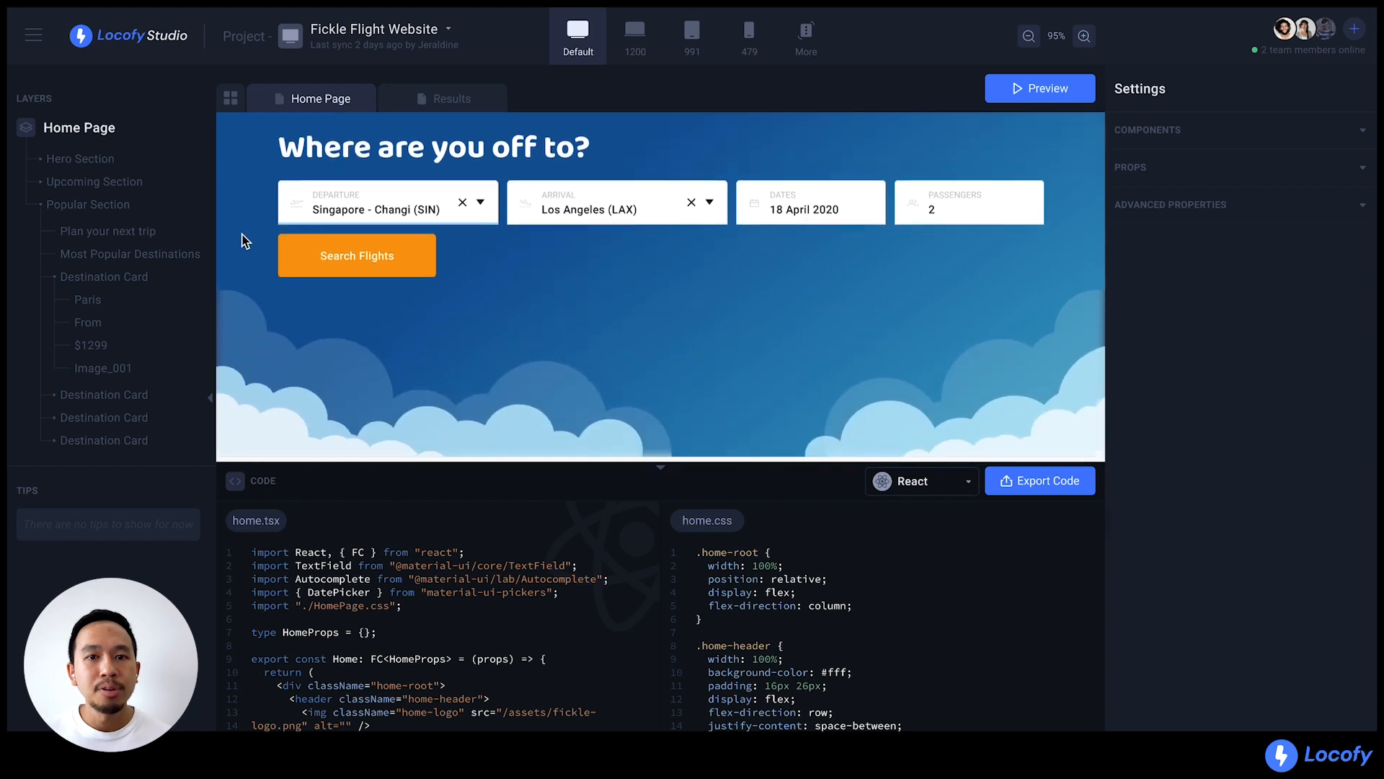
scroll(242, 235, "down", 4)
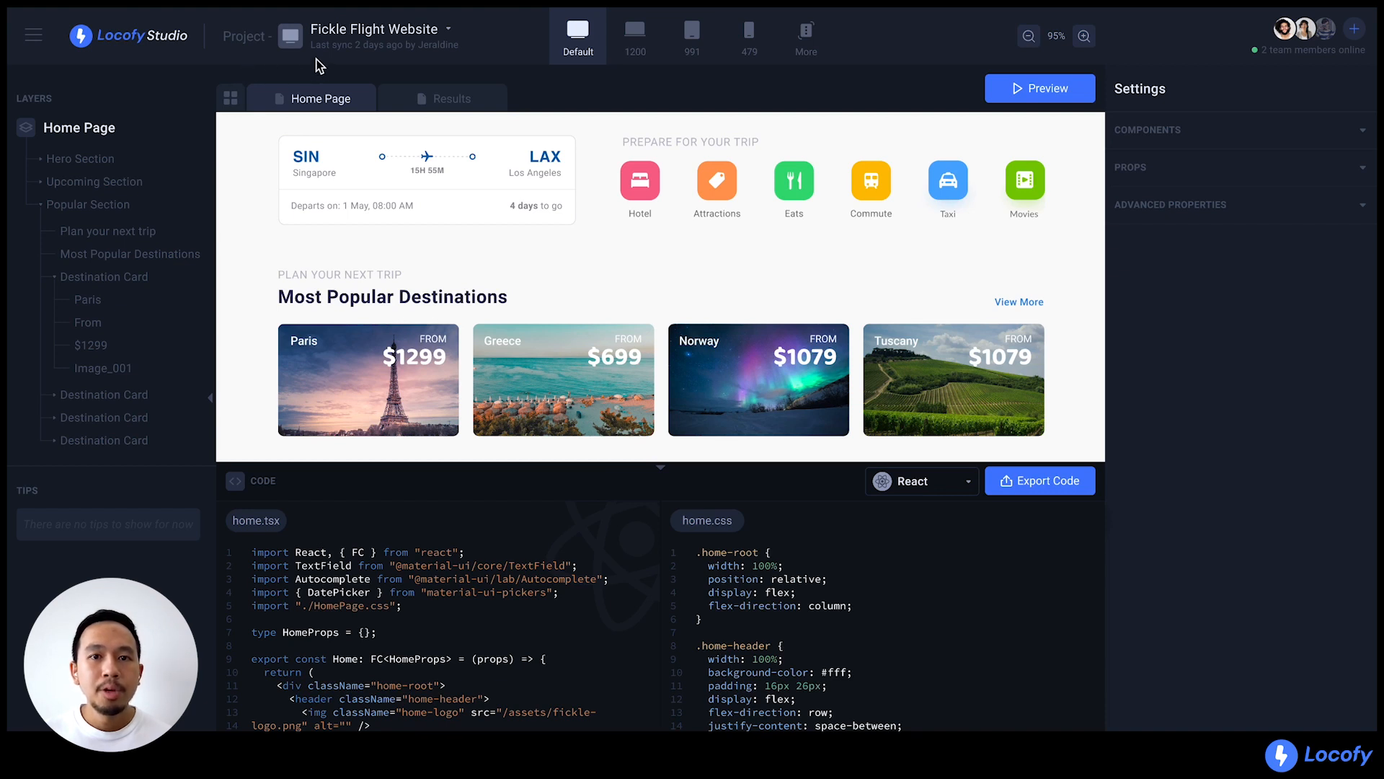
left_click(318, 41)
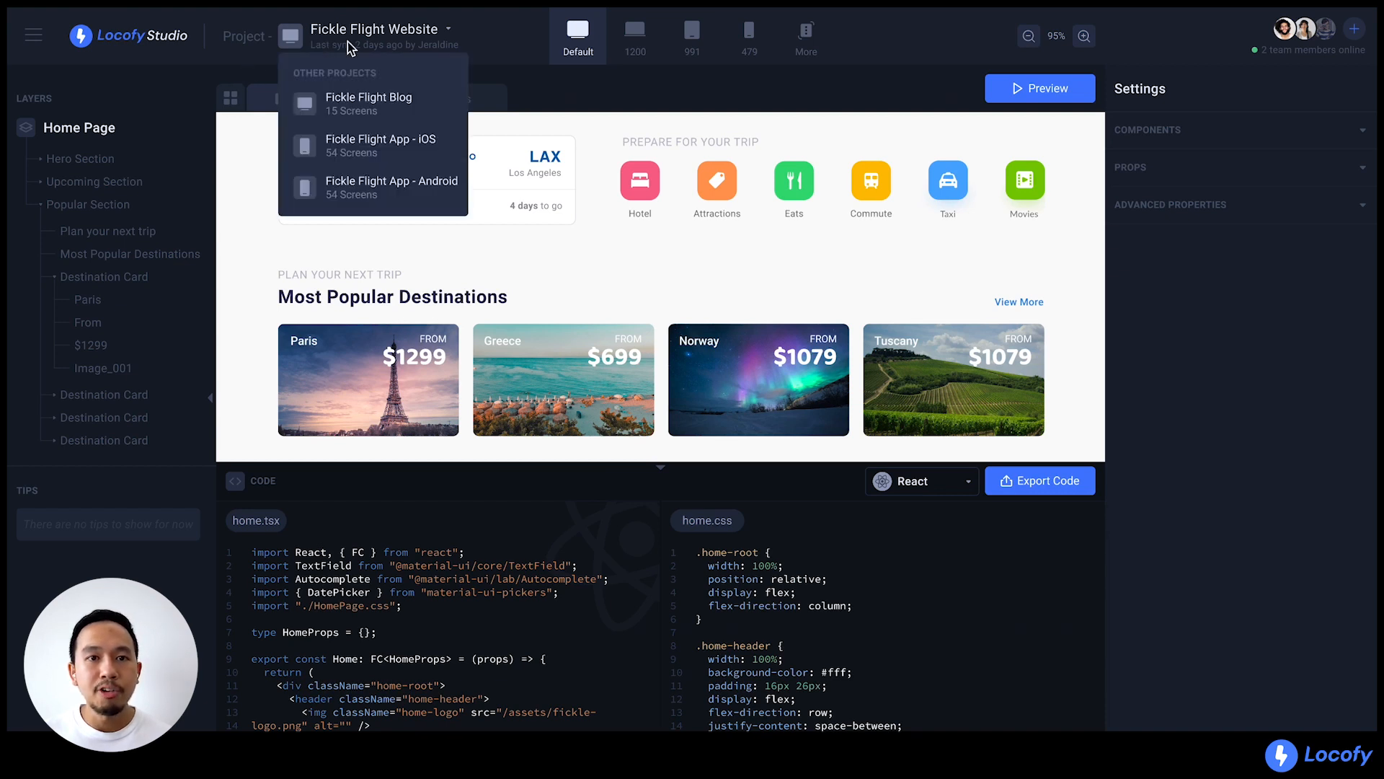
left_click(483, 60)
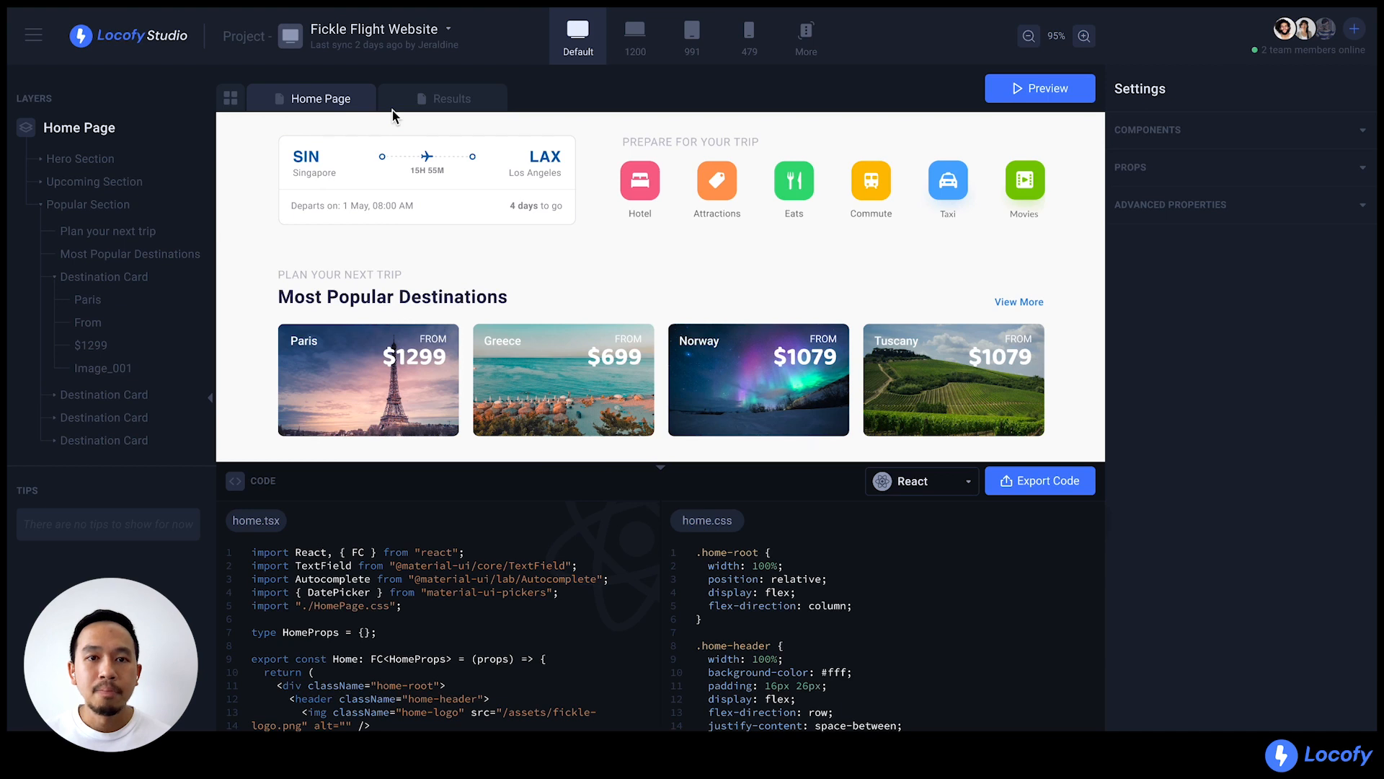
- View the overview of the project's screens and examine the home page's generated code in an enlarged code area
left_click(231, 99)
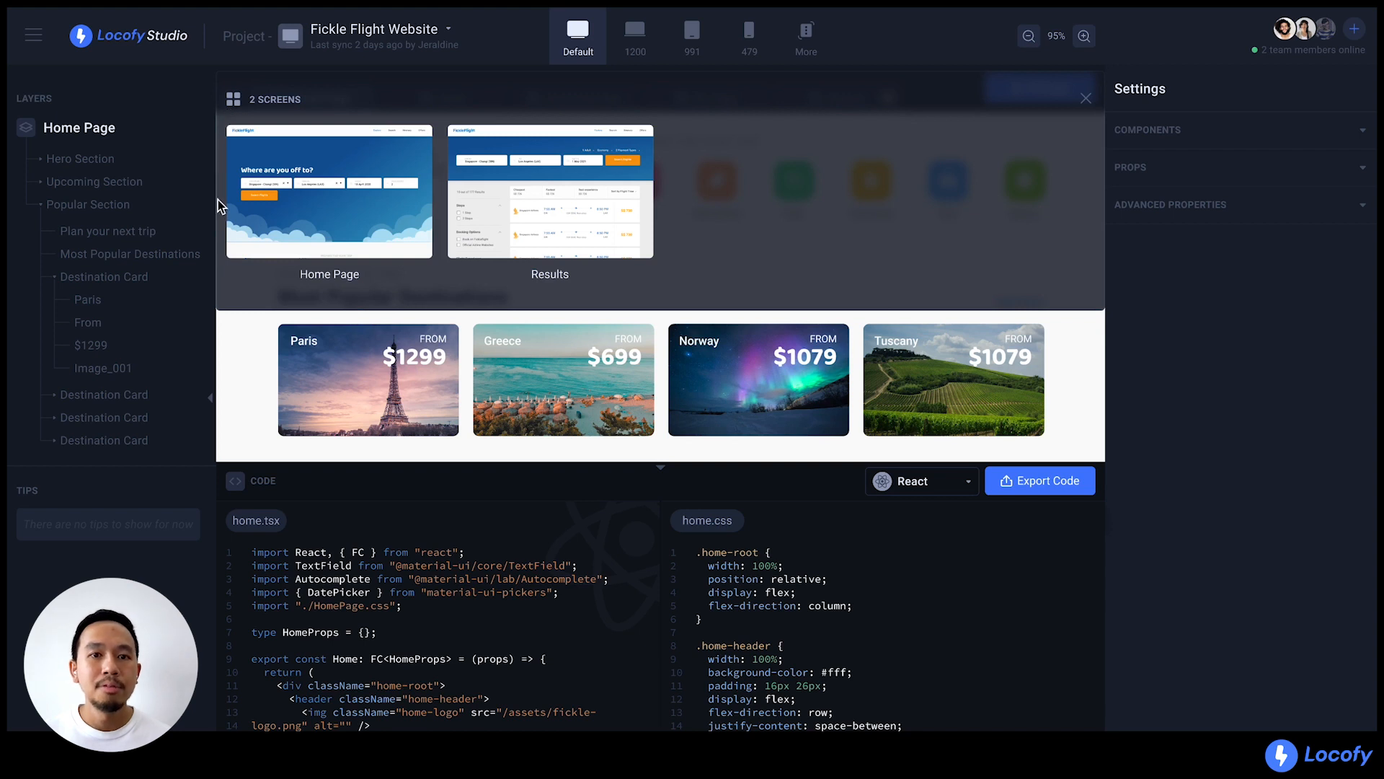
left_click(241, 242)
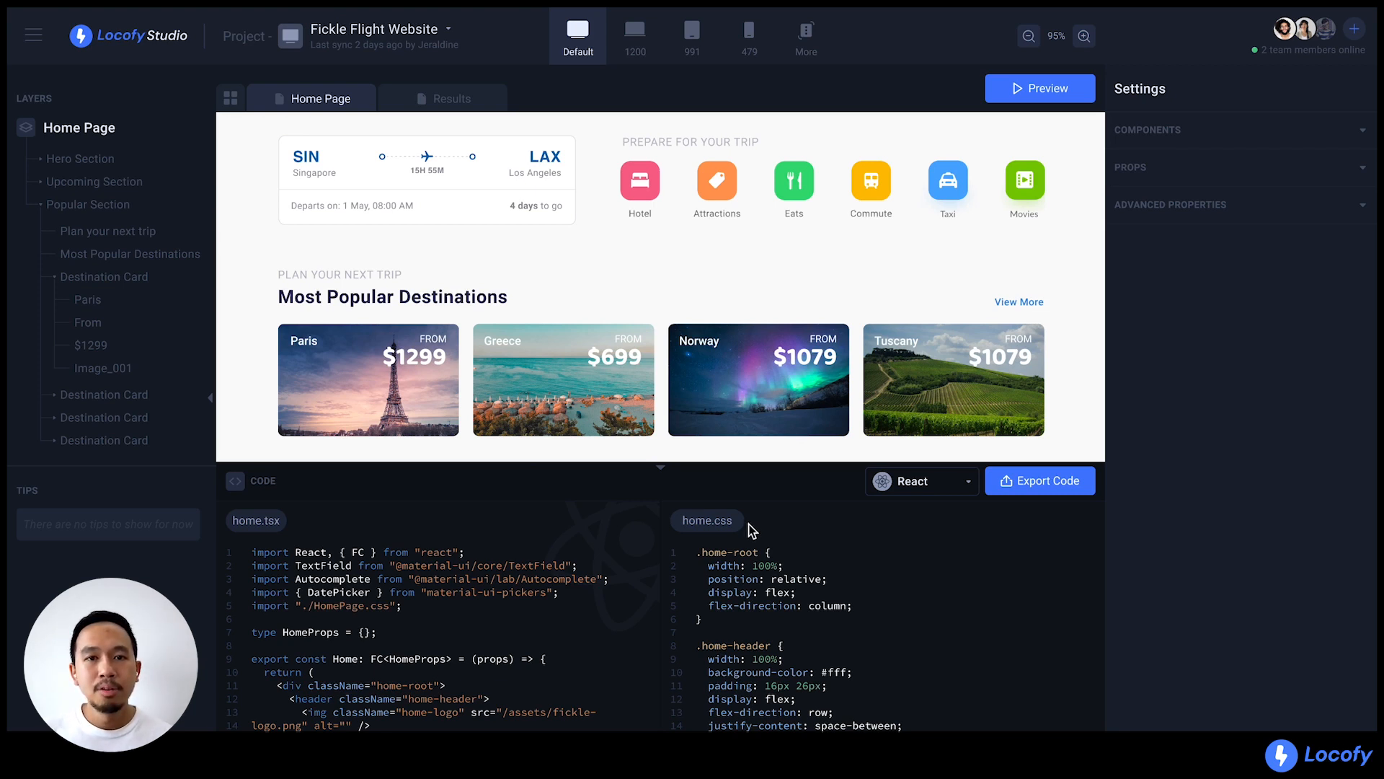
left_click(660, 470)
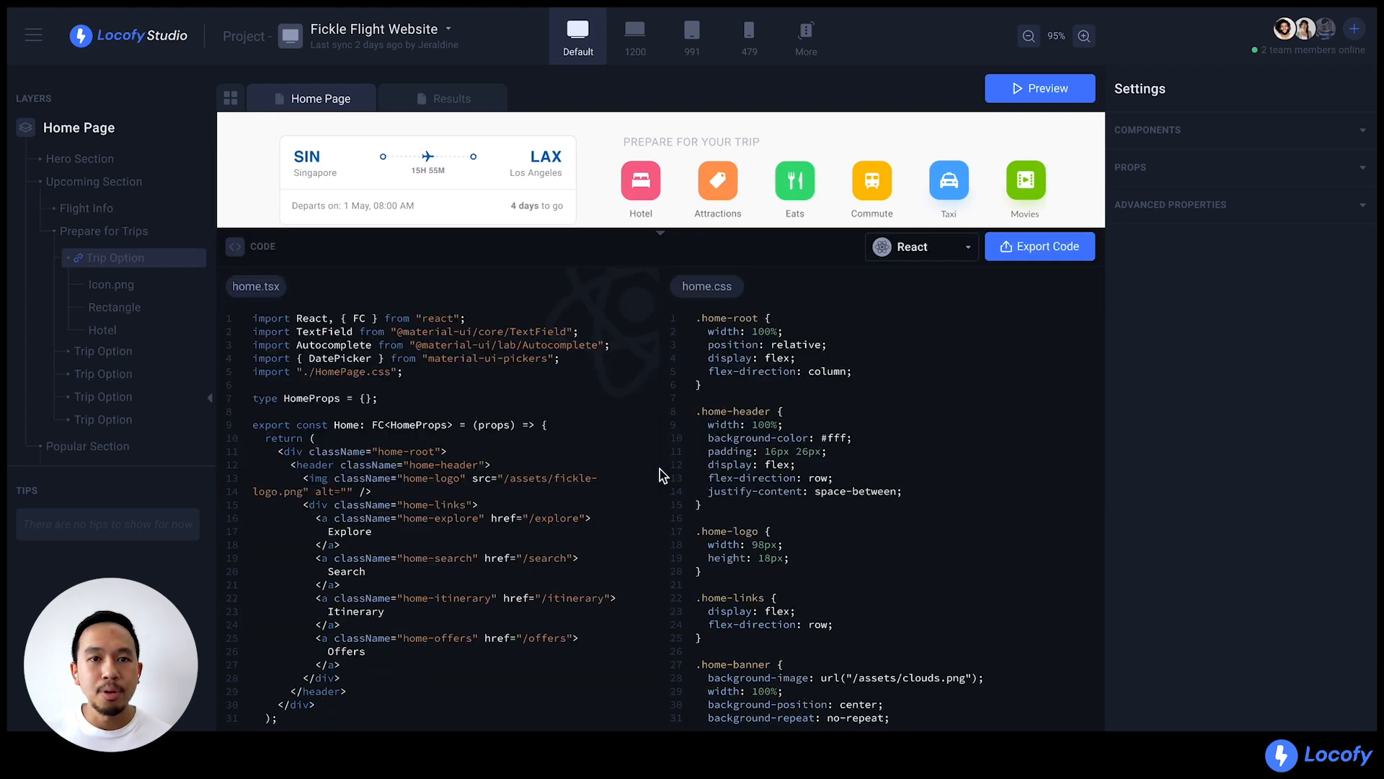
left_click(663, 240)
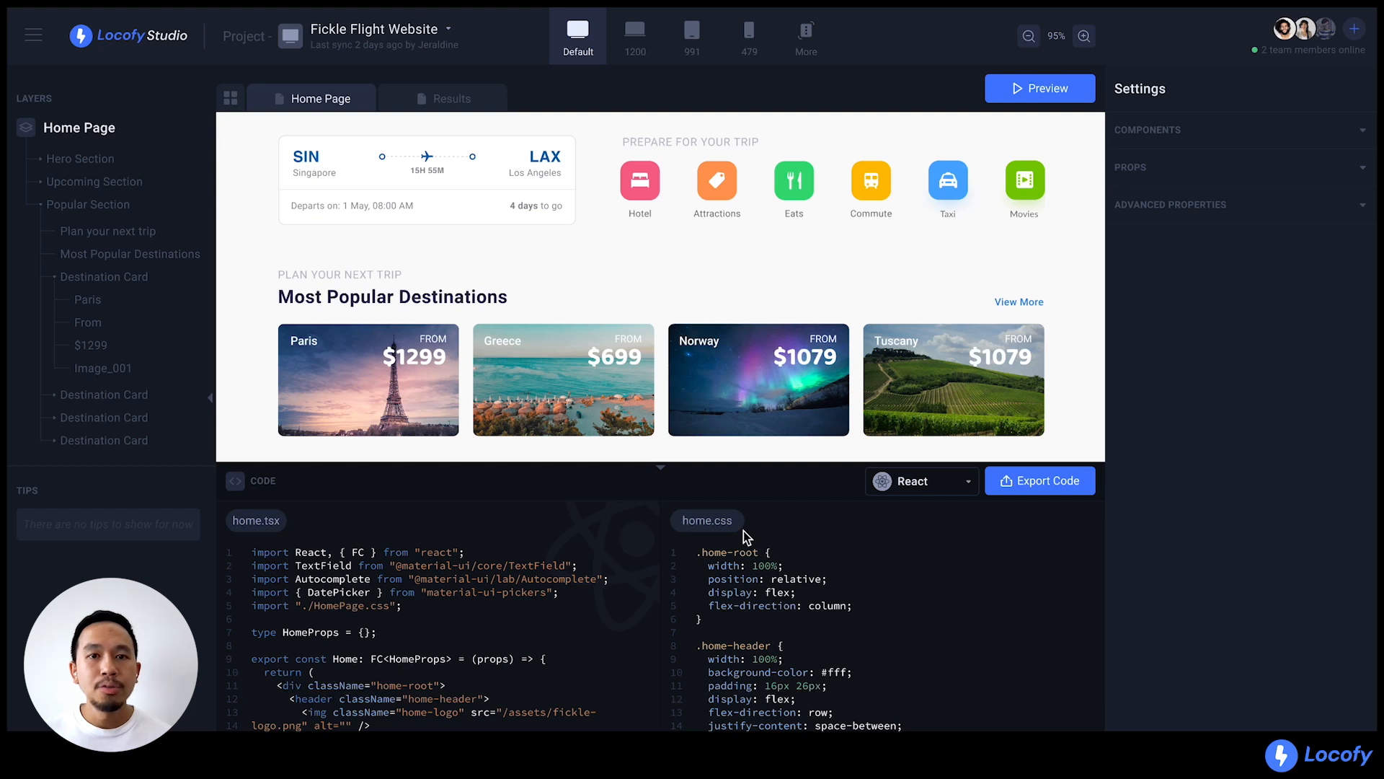
- Review the available code frameworks and the React settings for Typescript, file naming and styling
left_click(881, 490)
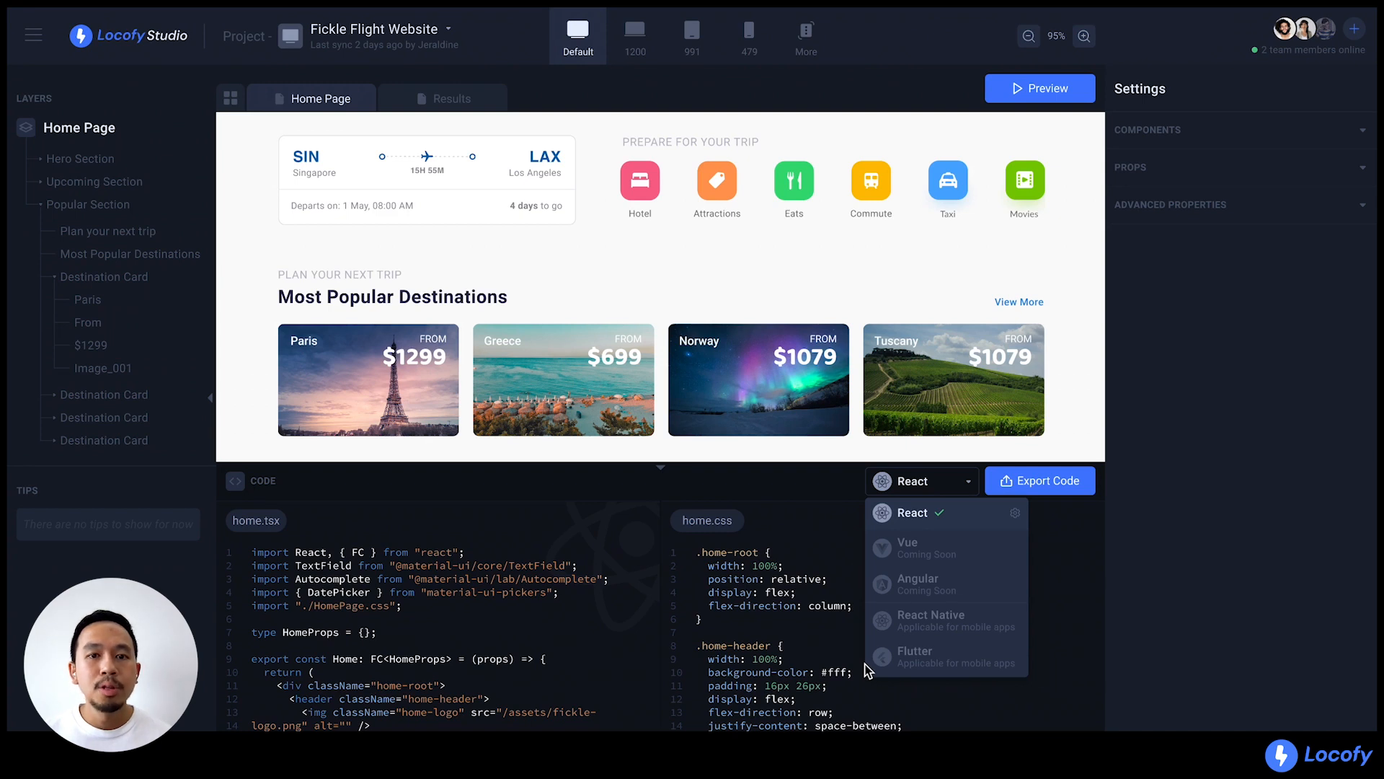
left_click(1014, 514)
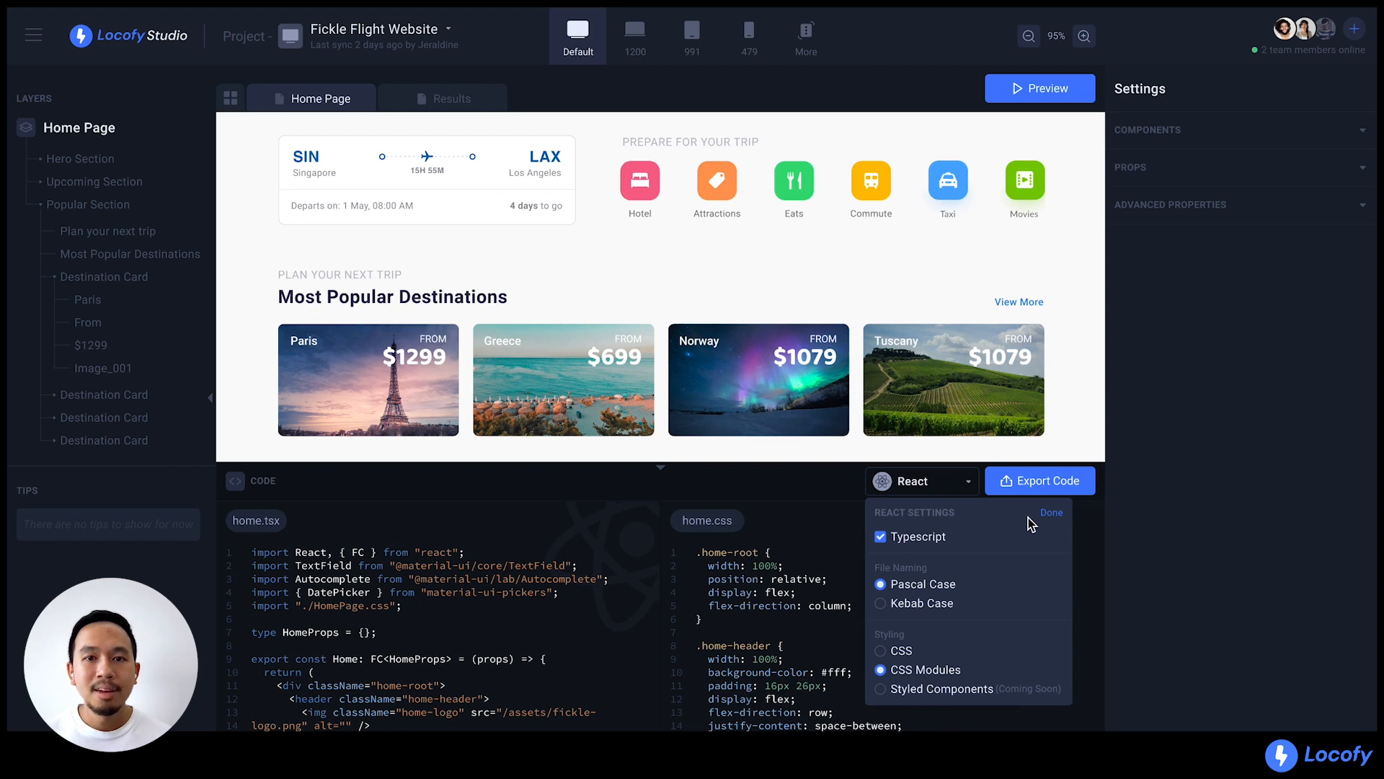
left_click(1049, 513)
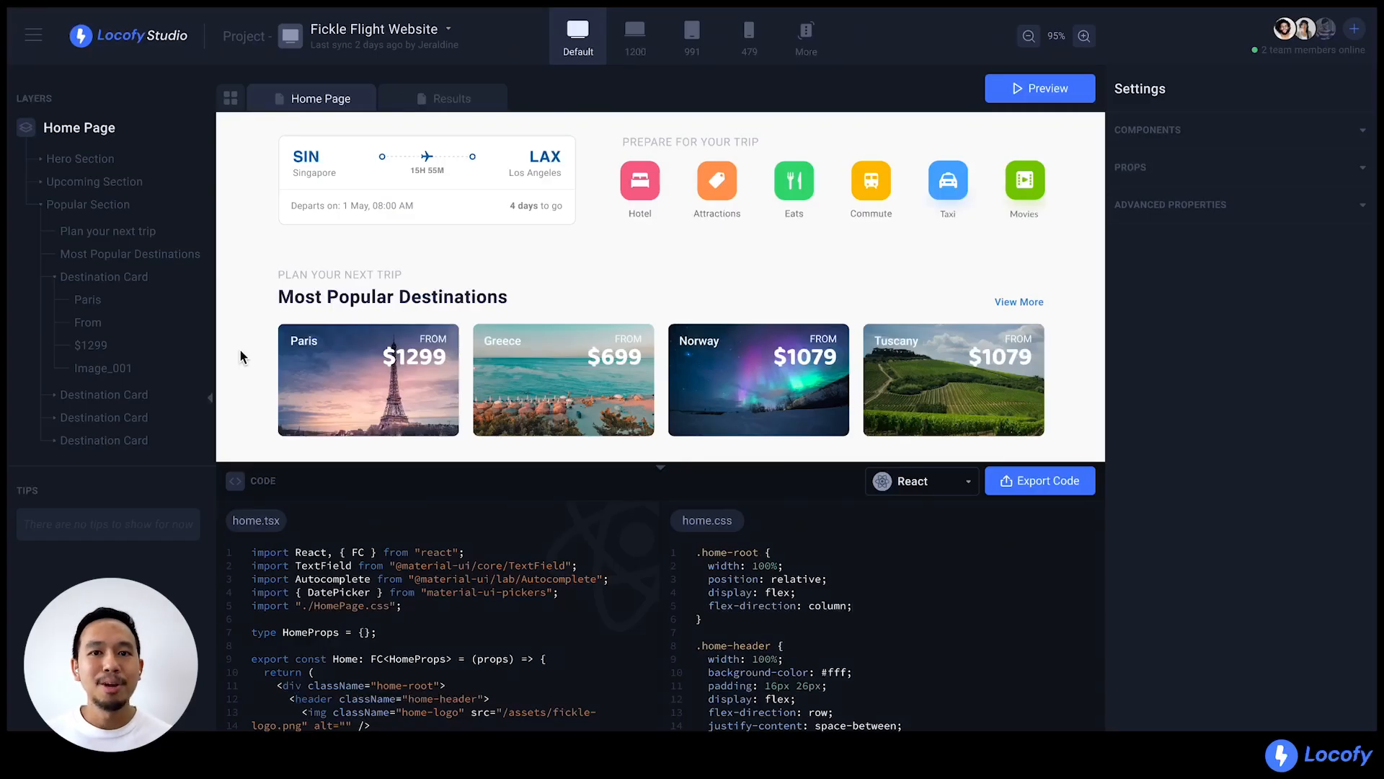
- Create a component named DestinationCard from the Paris card under Most Popular Destinations
left_click(304, 391)
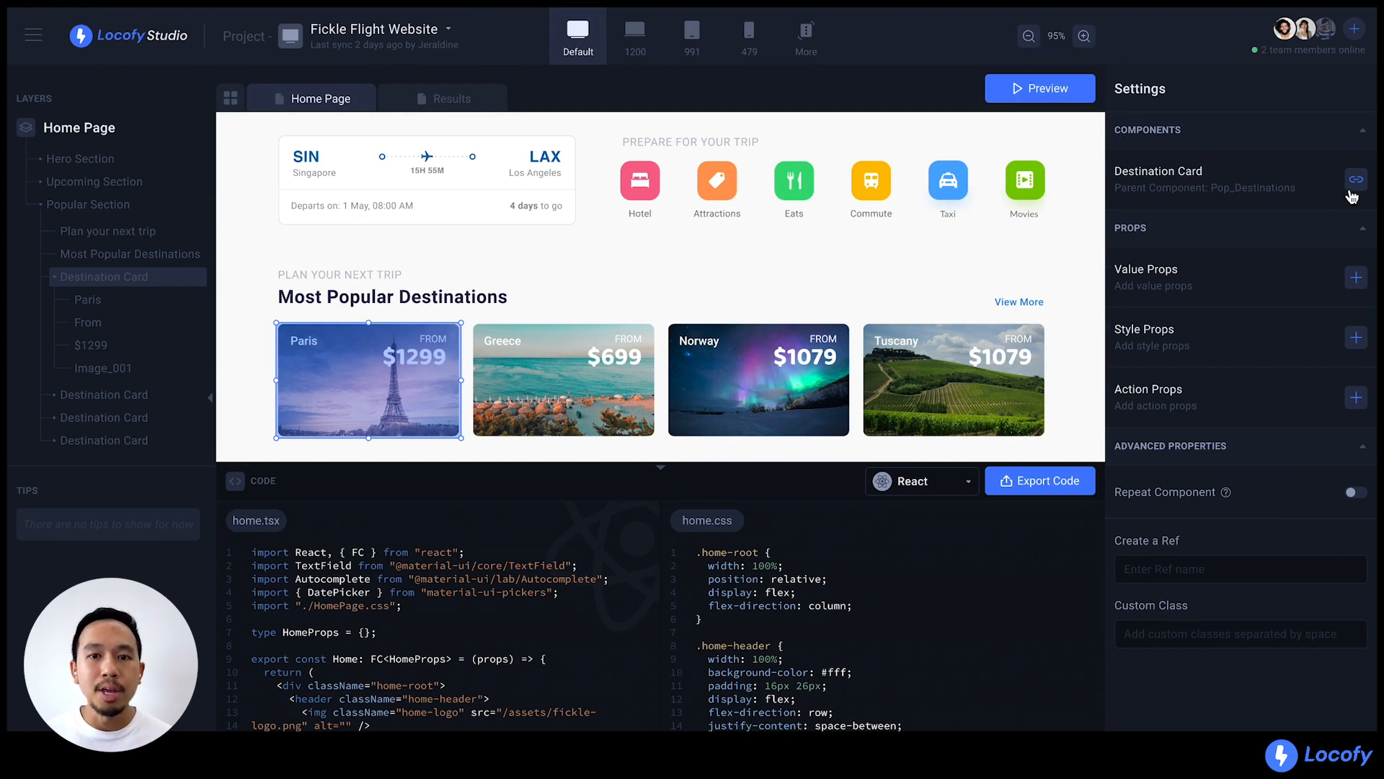
left_click(1351, 190)
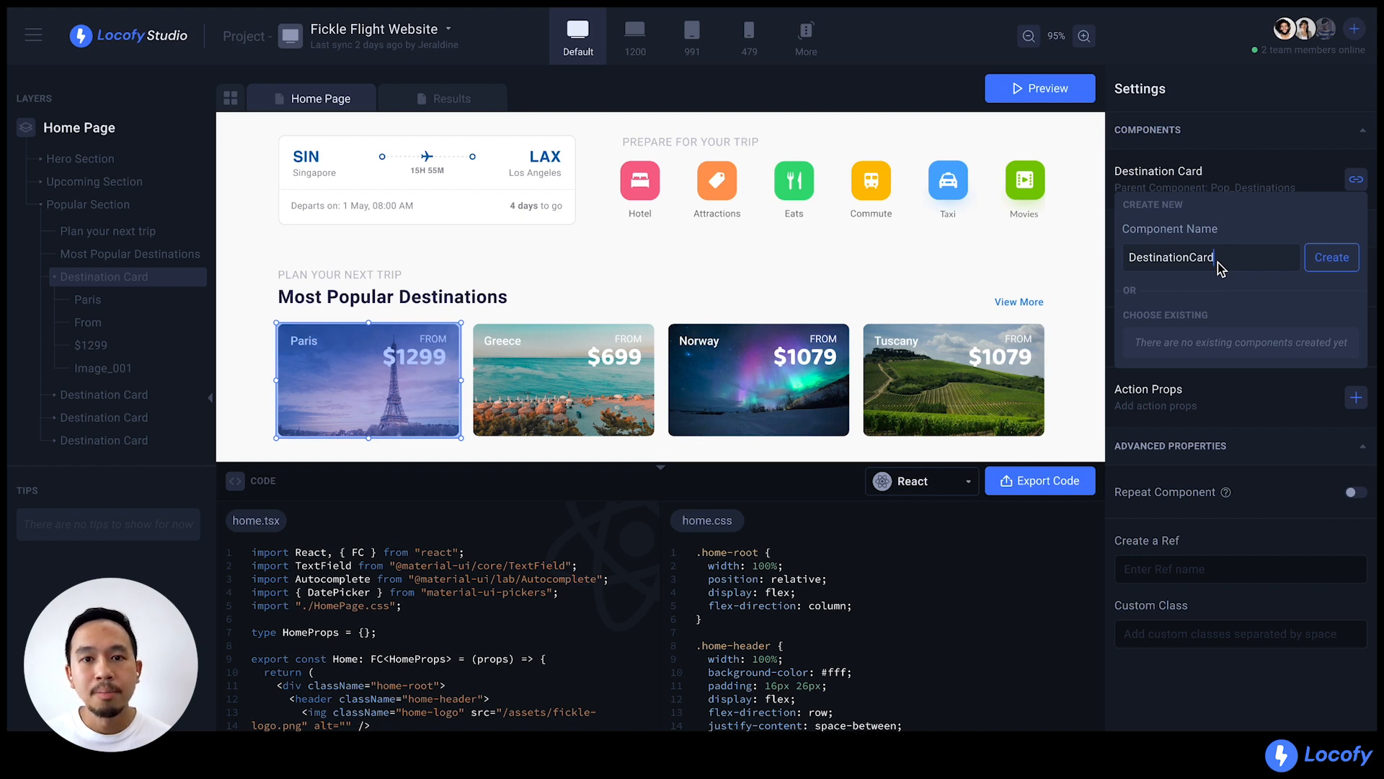
left_click(1327, 275)
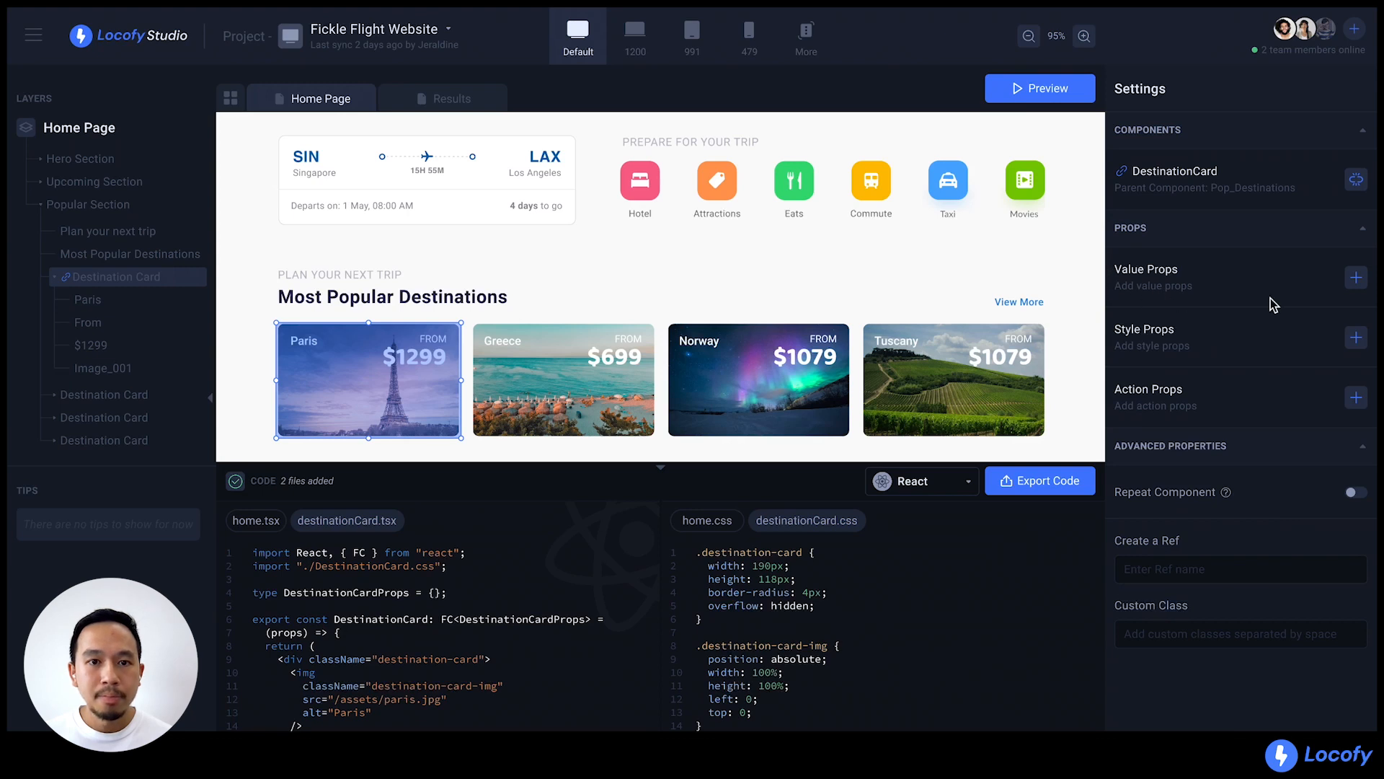
- Add an optional String value prop named destinationName for the DestinationCard's Paris layer, with Paris as the studio value
left_click(1355, 278)
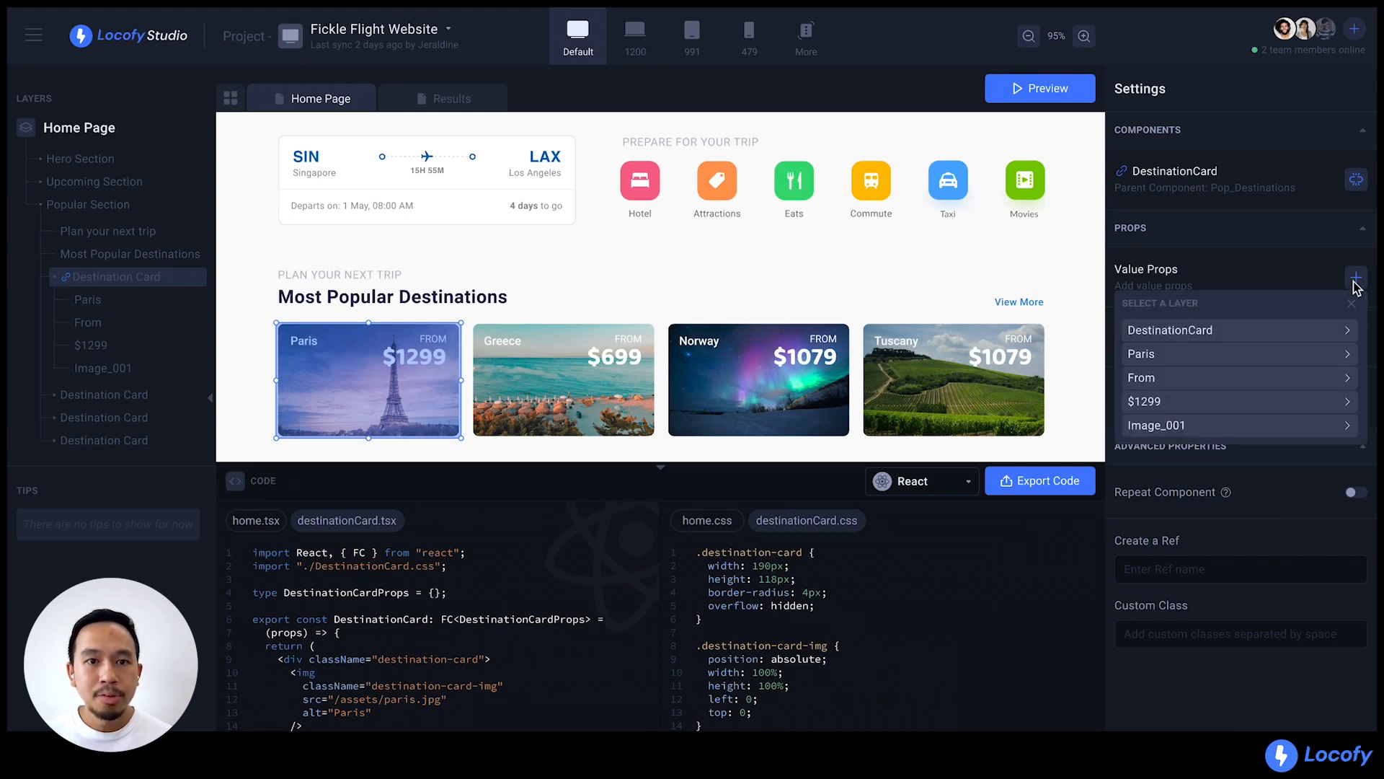
left_click(1348, 357)
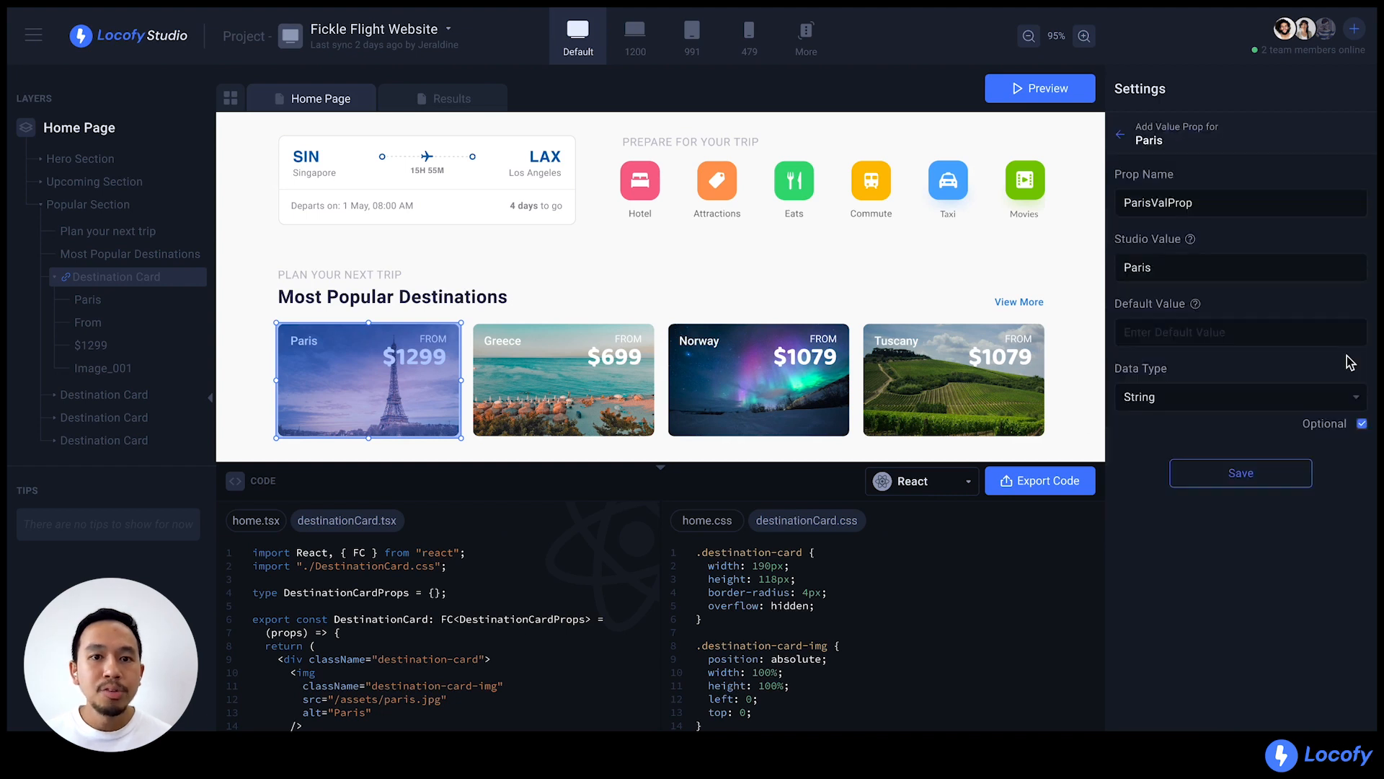
left_click(1195, 212)
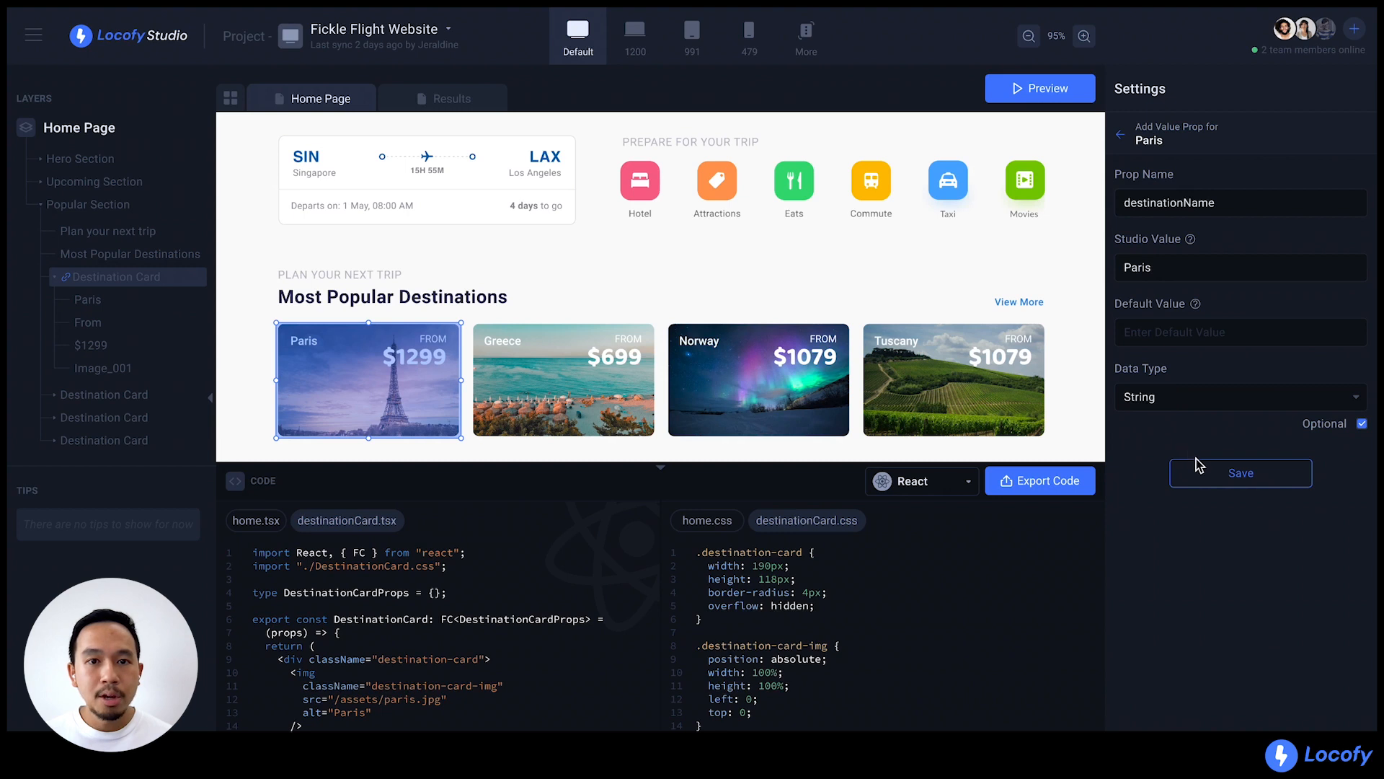
left_click(1206, 480)
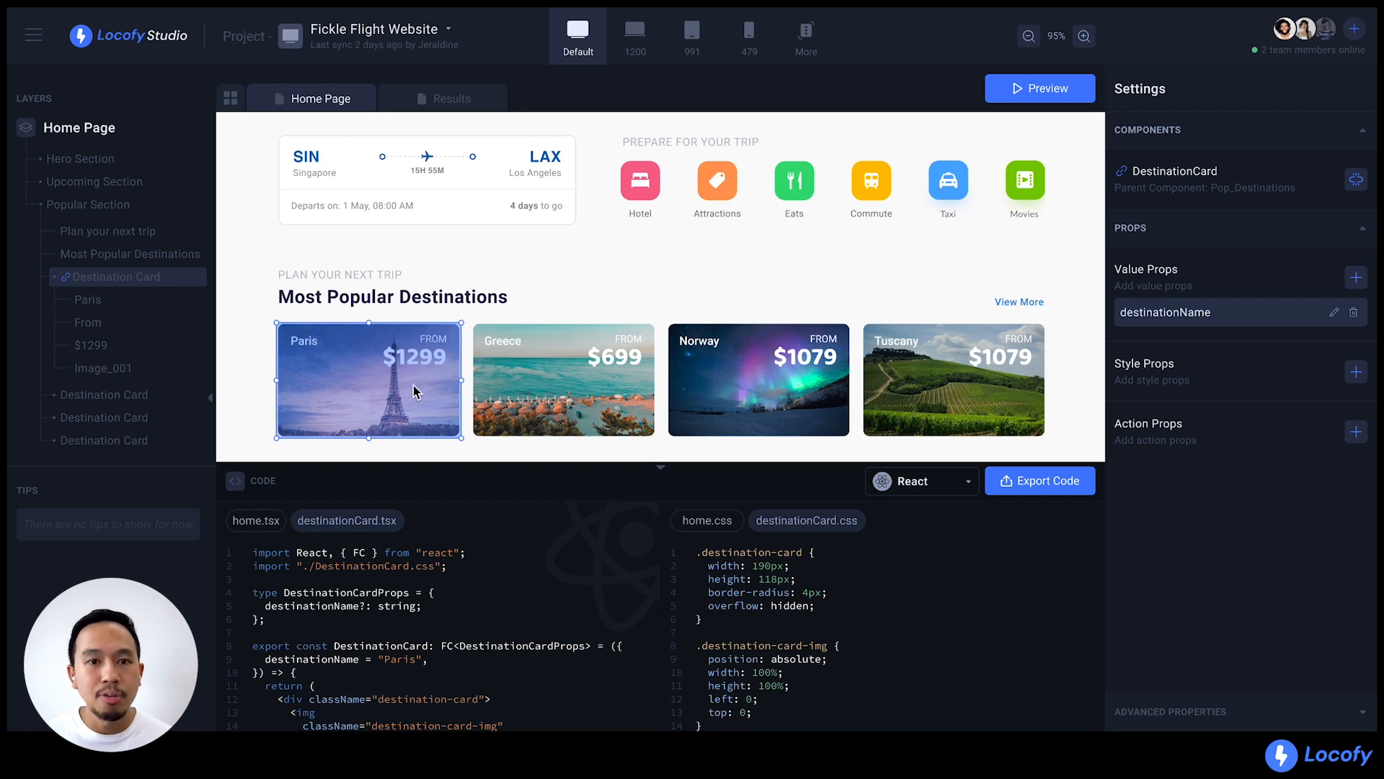
- Link the Greece card under Most Popular Destinations to the existing DestinationCard component
left_click(520, 388)
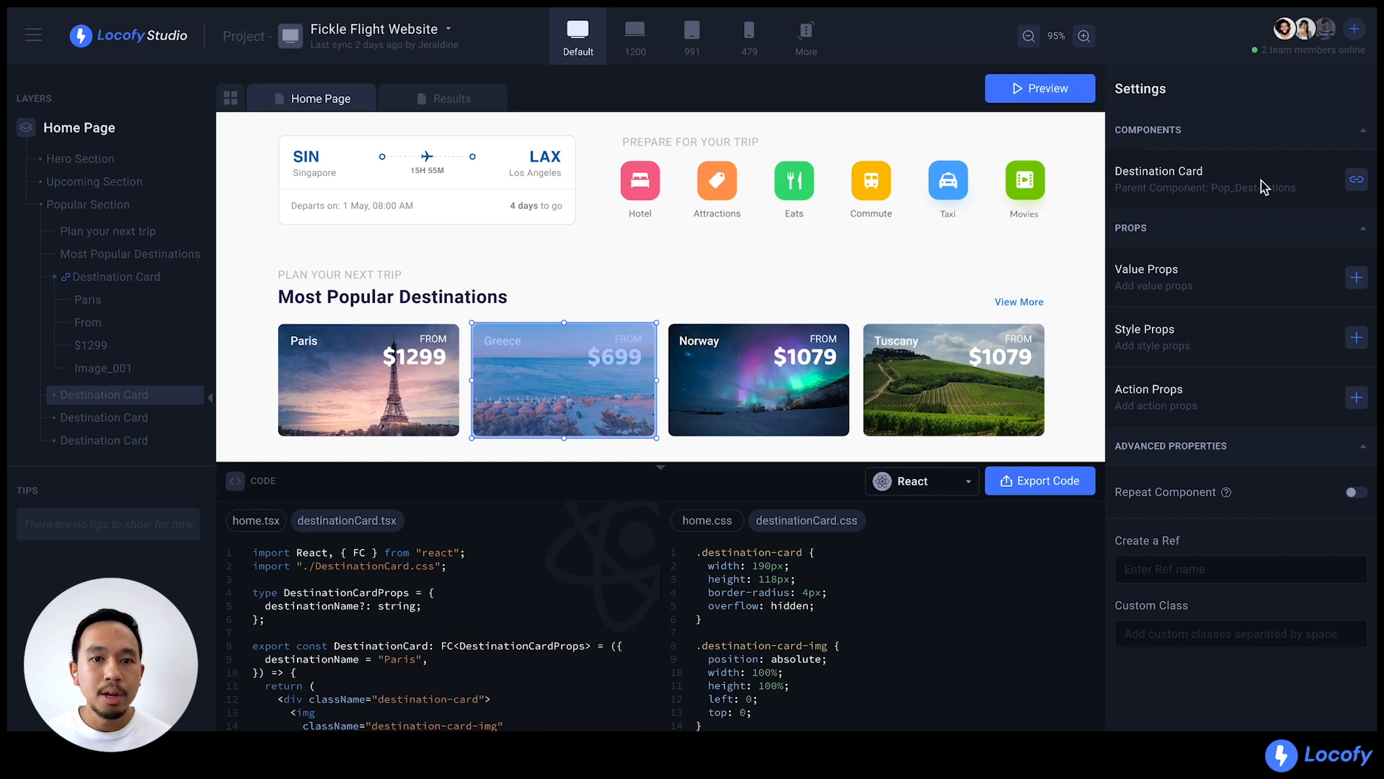
left_click(1356, 186)
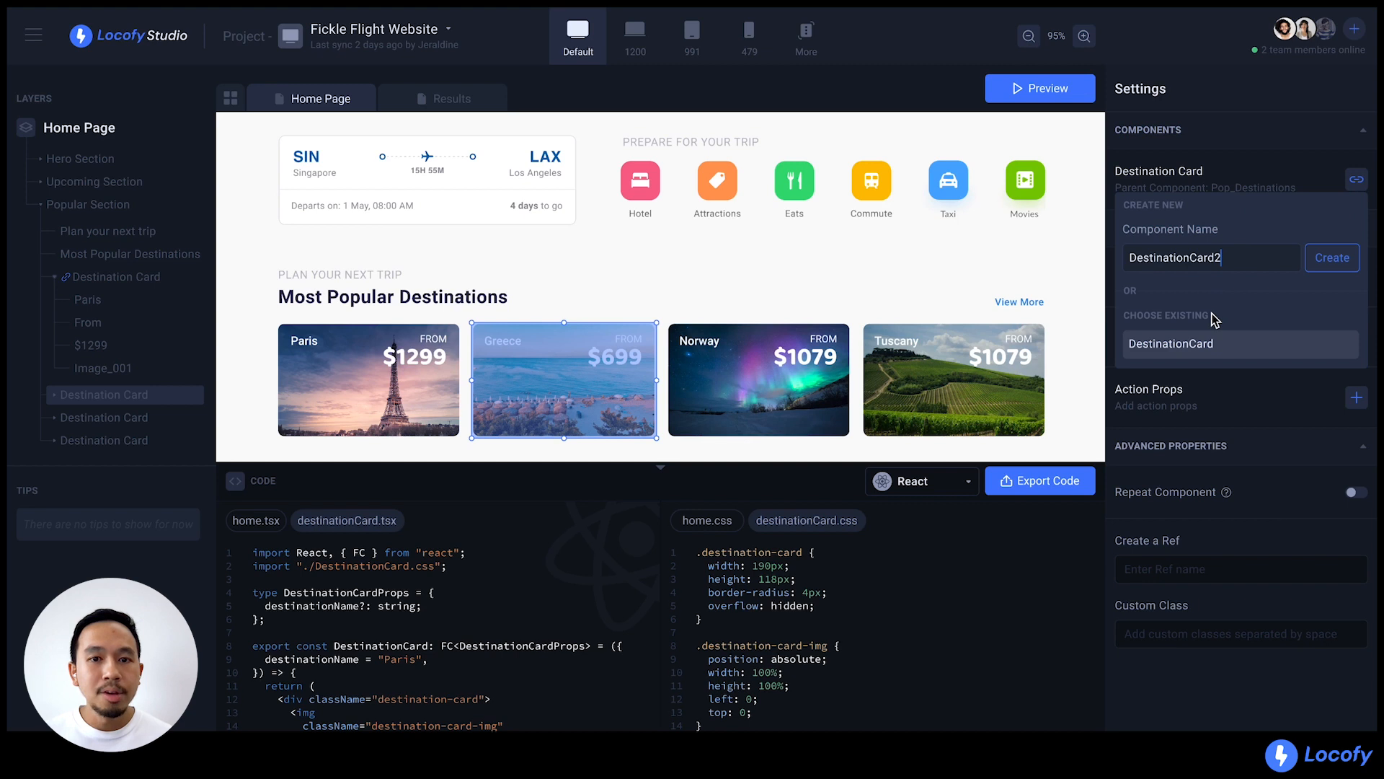
left_click(1253, 346)
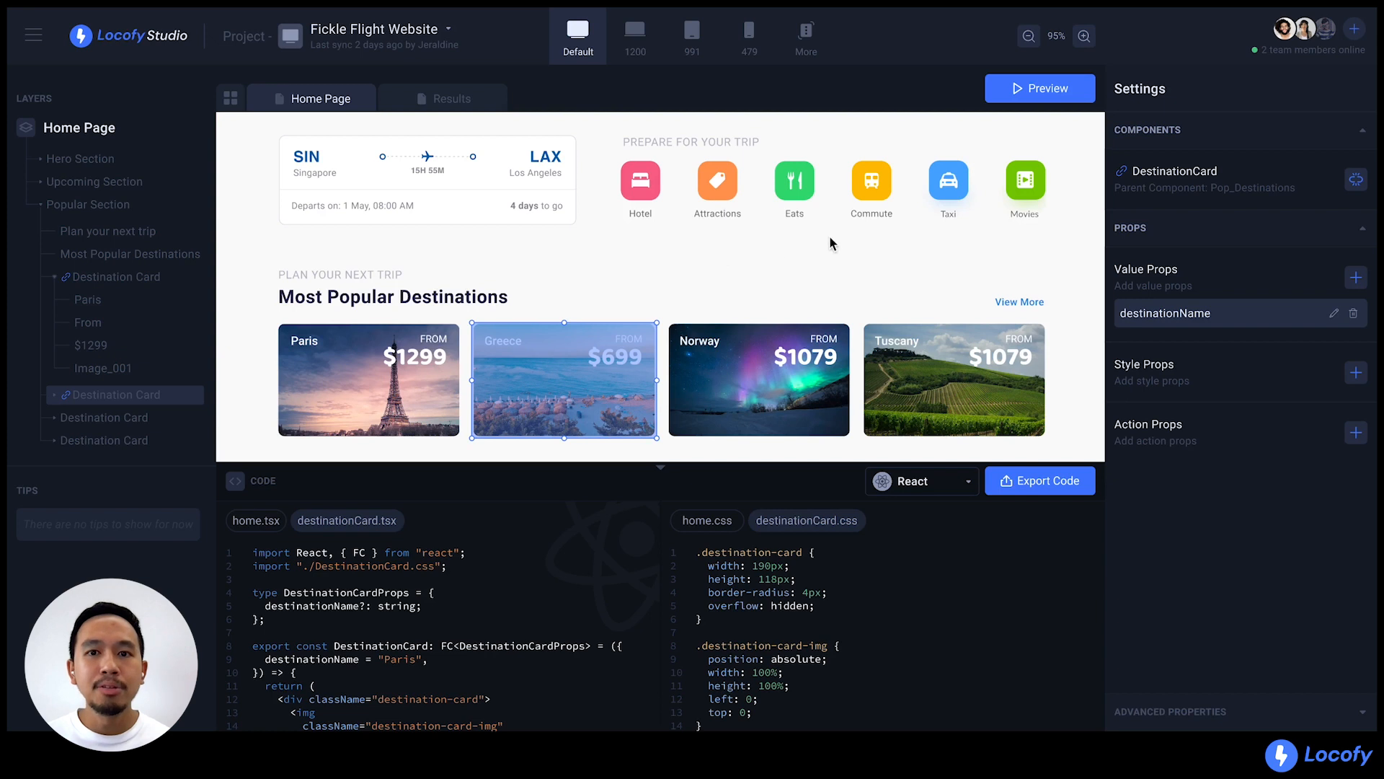
- Create a component named TripOption from the Hotel option under Prepare For Your Trip
left_click(658, 198)
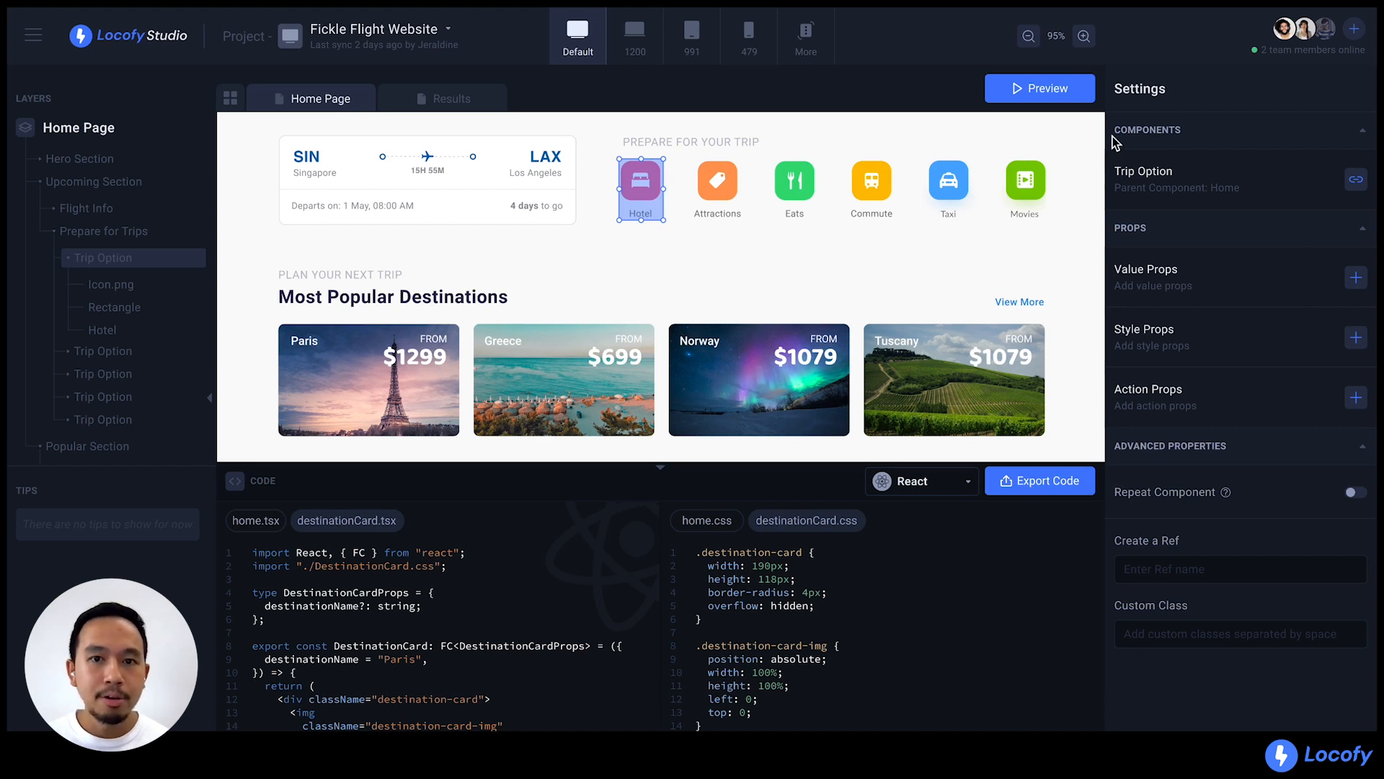
left_click(1352, 188)
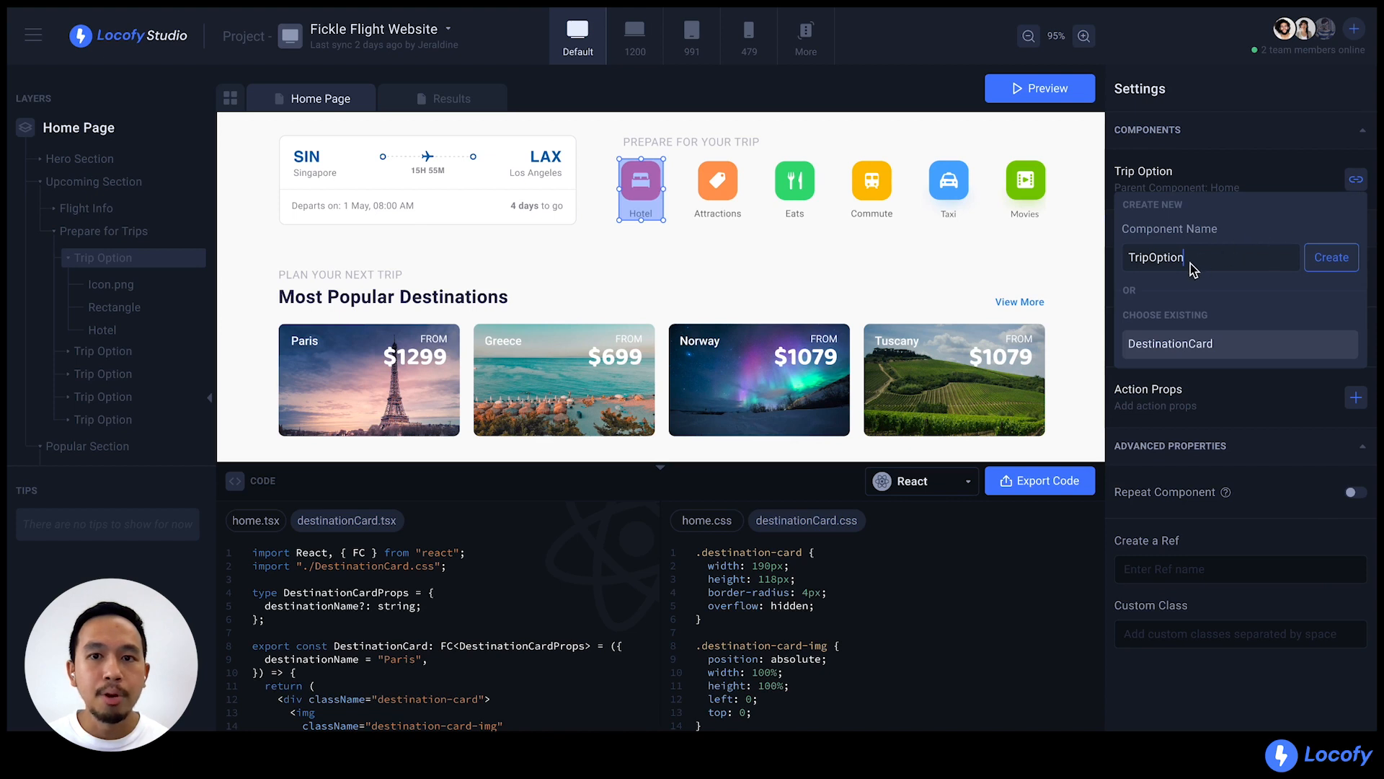
left_click(1317, 272)
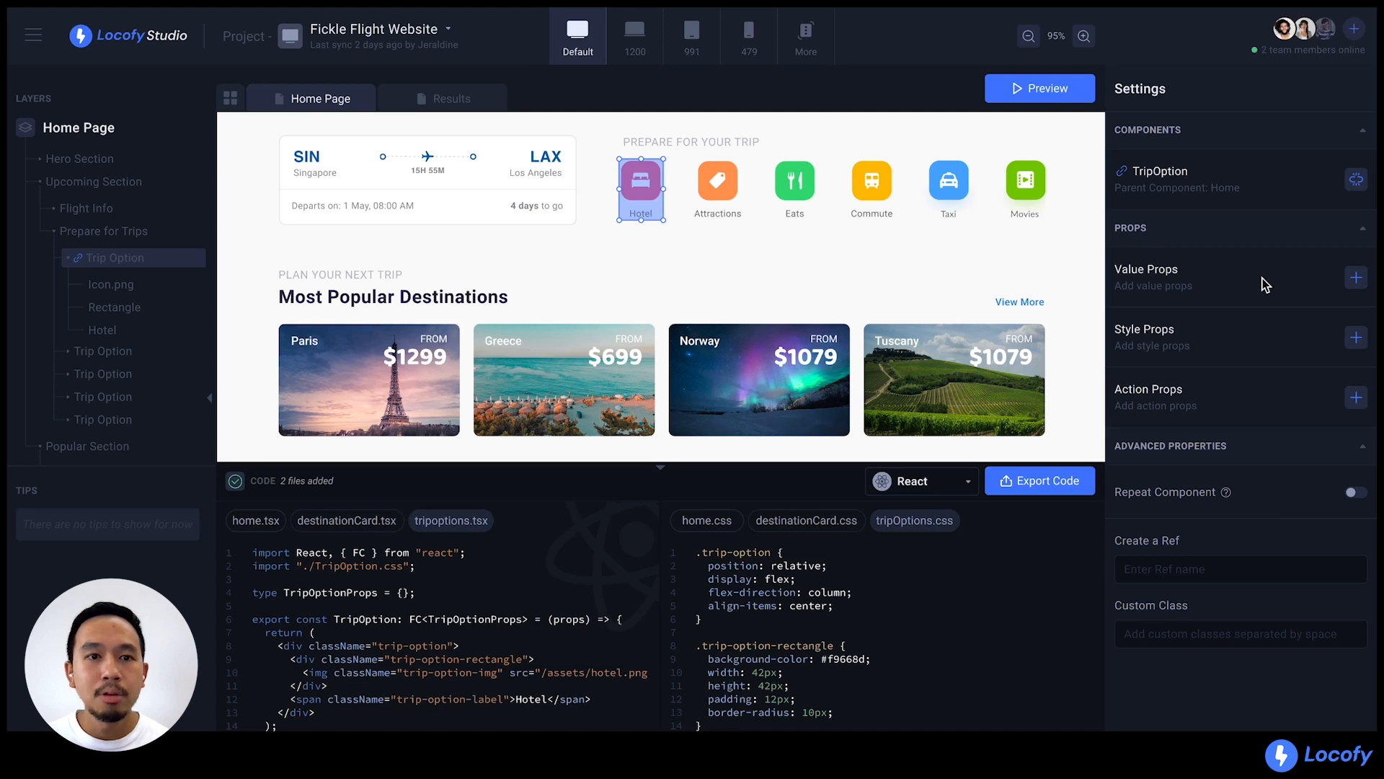
- Add an optional String value prop named label for the TripOption's Hotel layer, with Hotel as the studio value
left_click(1356, 284)
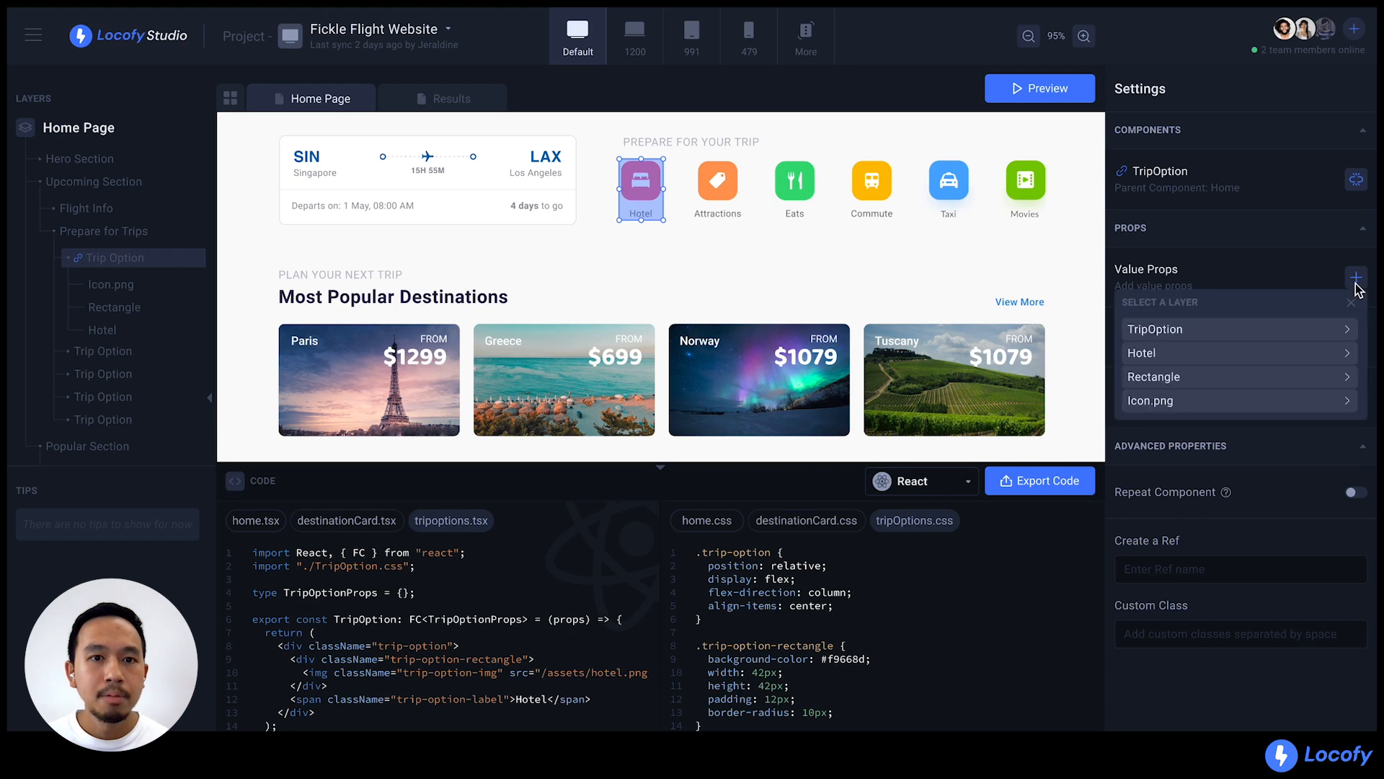
left_click(1345, 359)
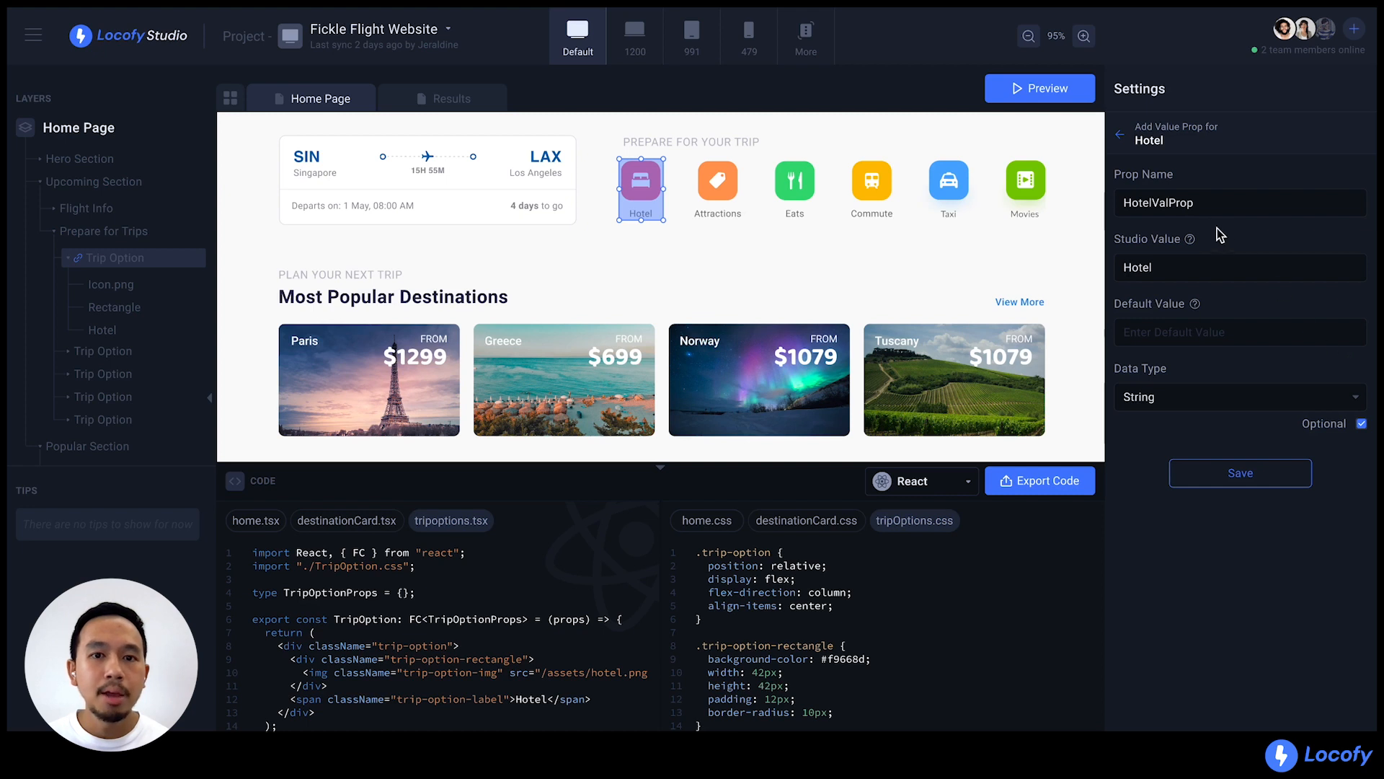
left_click(1190, 213)
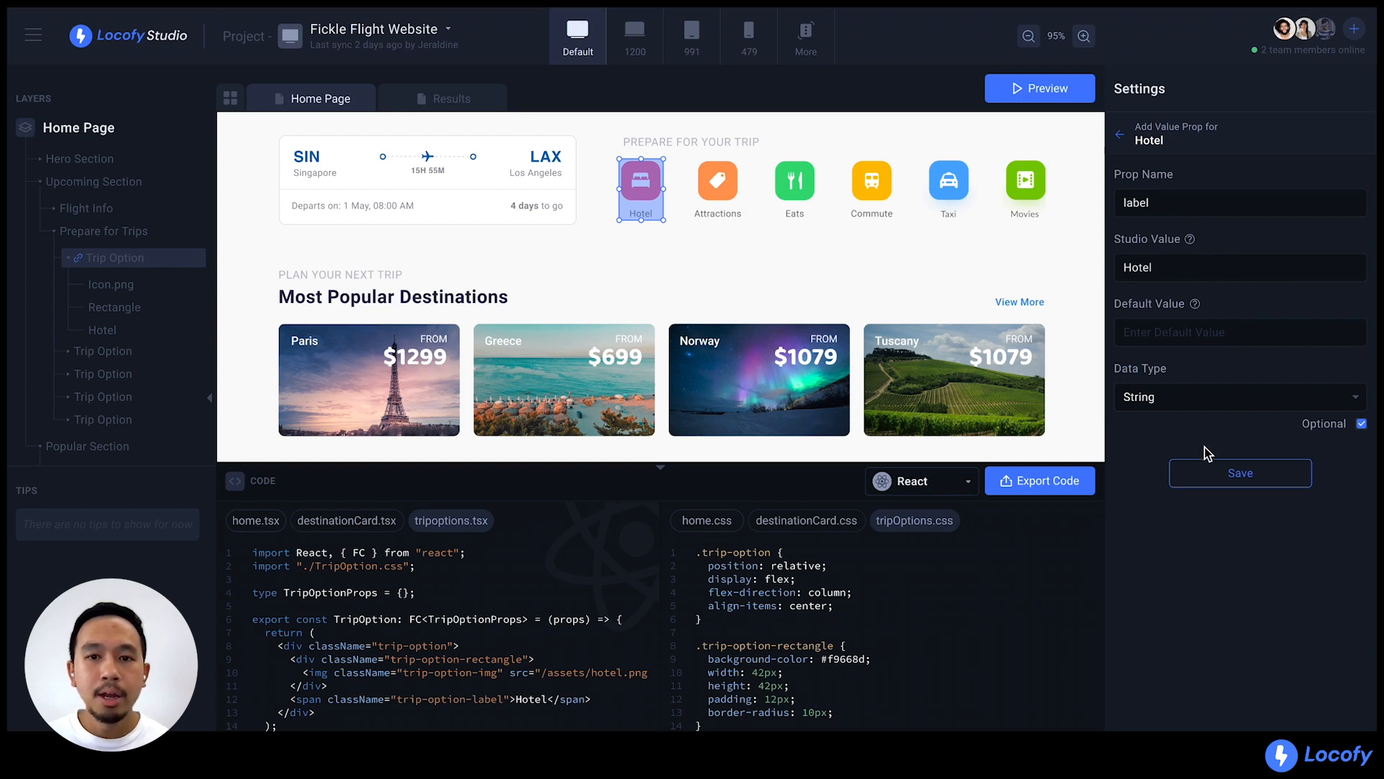
left_click(1204, 473)
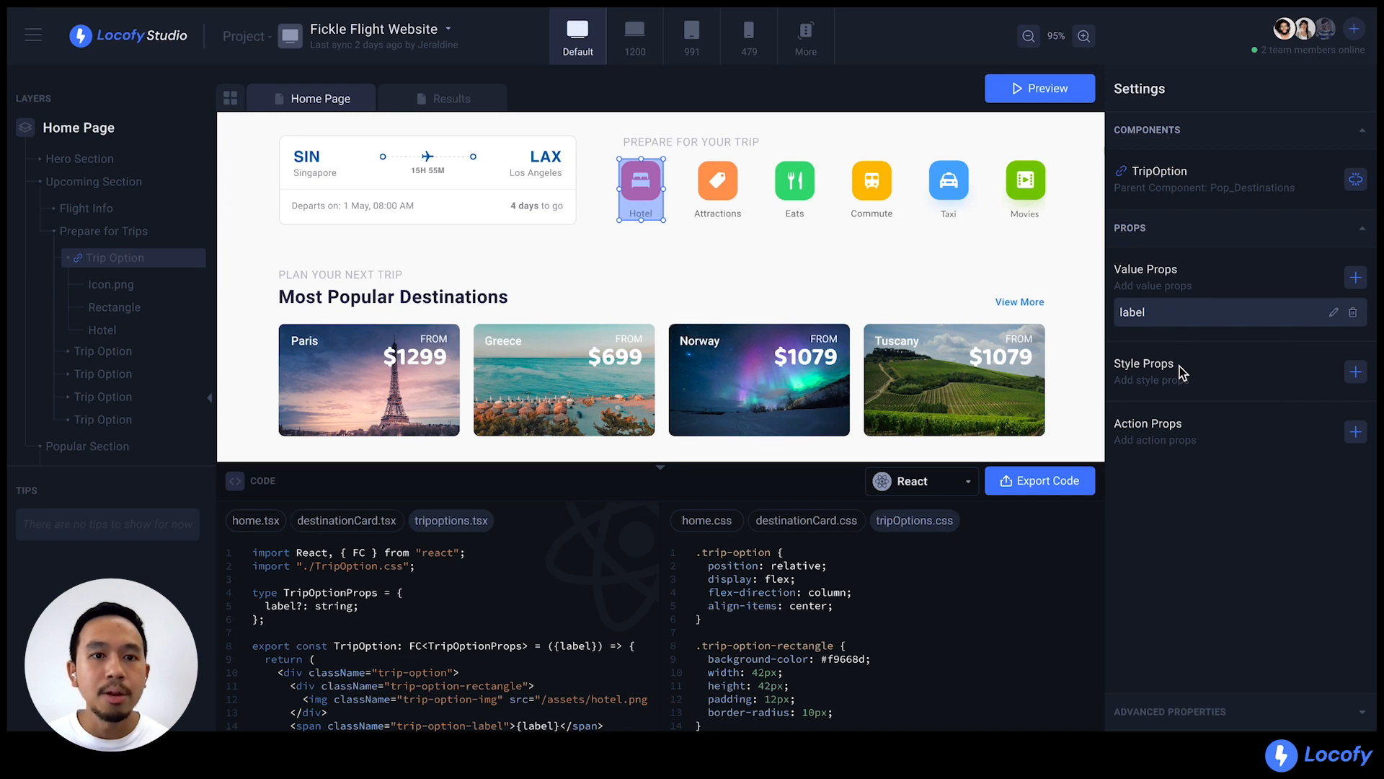
- Add an optional String Color style prop named rectangleColor for the TripOption's Rectangle layer, with studio value #F9668D
left_click(1349, 378)
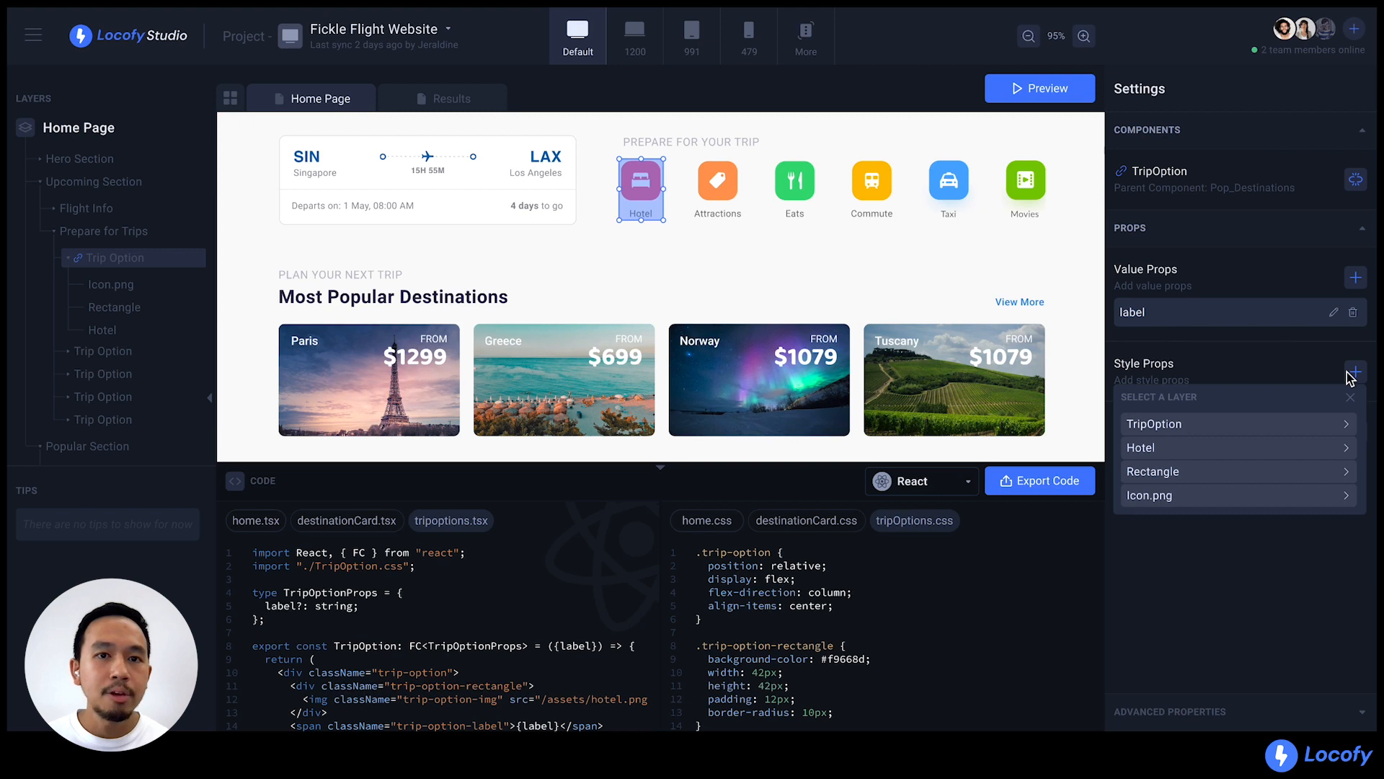
left_click(1347, 472)
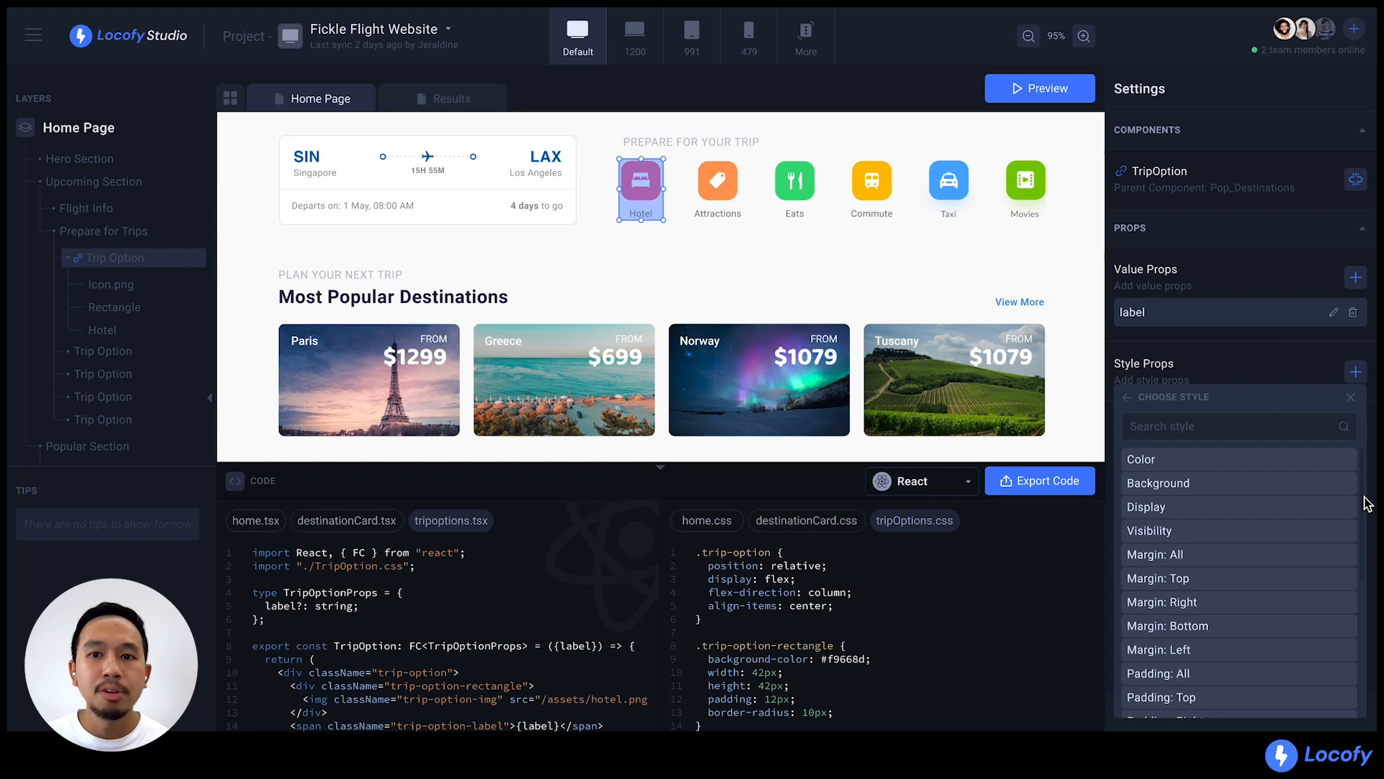
left_click(1333, 466)
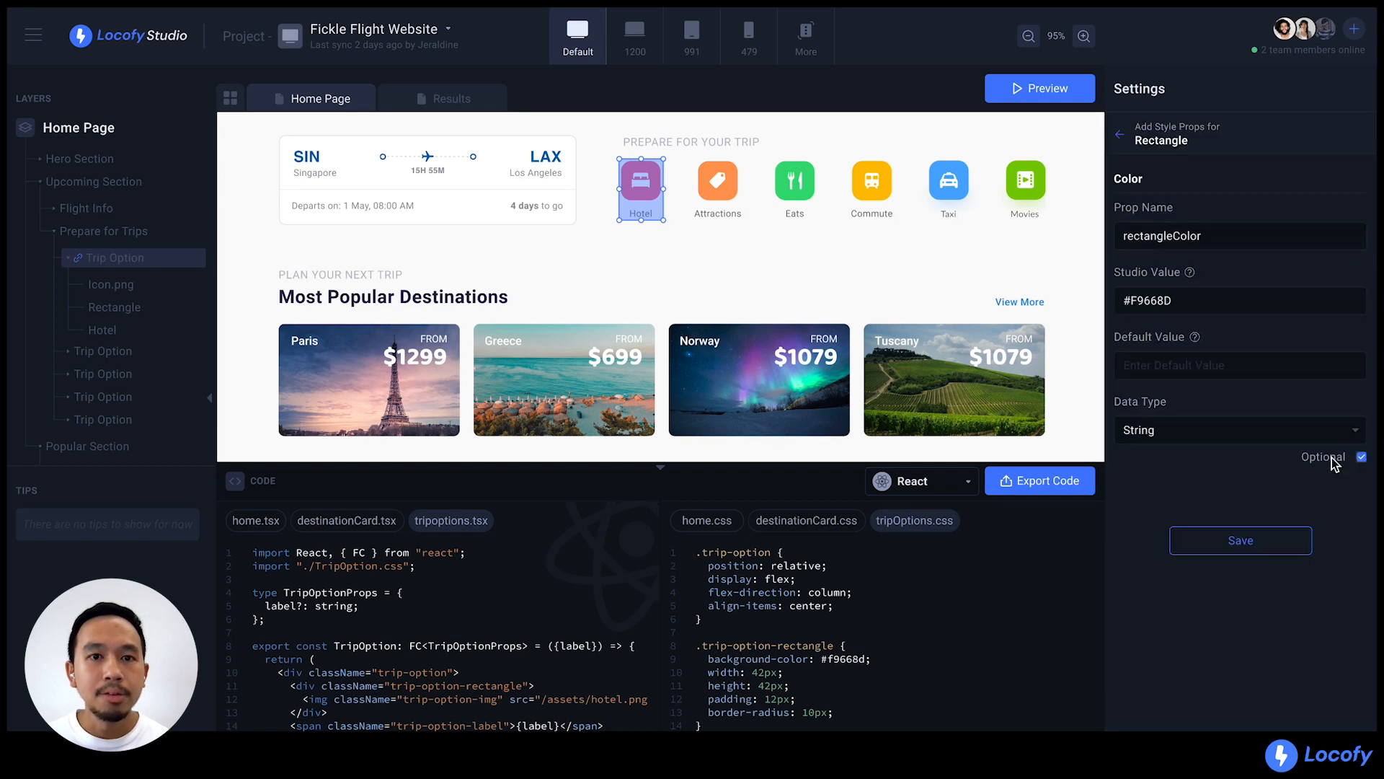
left_click(1286, 539)
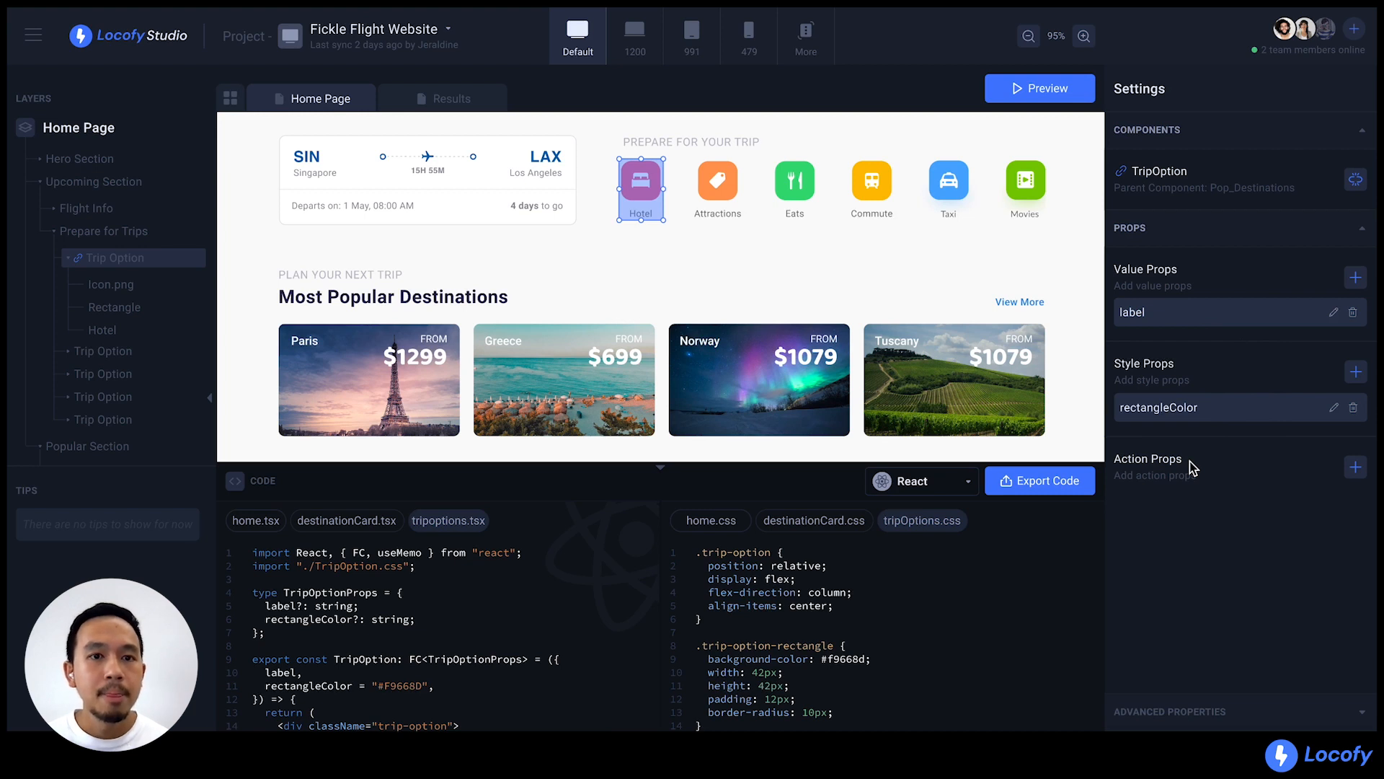
- Deselect the Hotel option and examine the TripOption component's generated code in an enlarged code area, then restore the area's size
left_click(1077, 444)
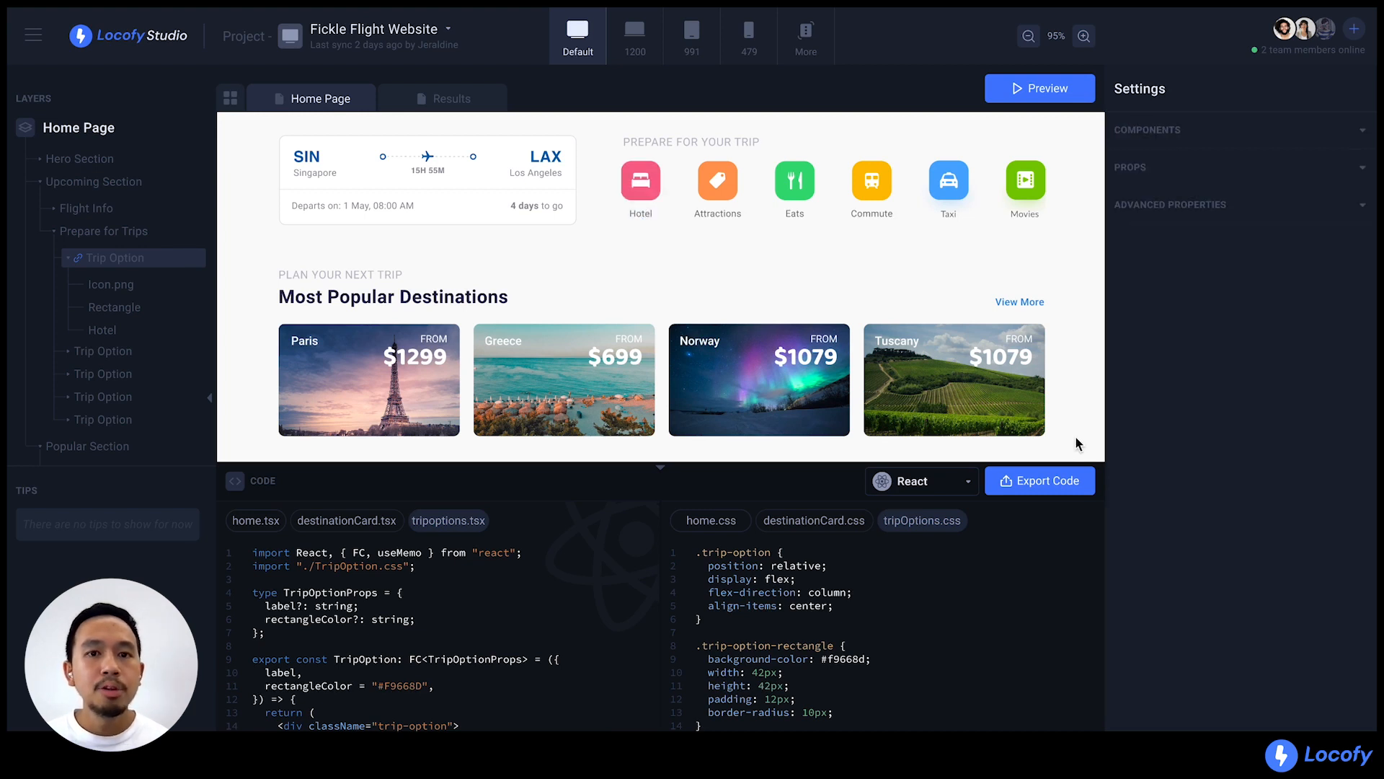
left_click(662, 475)
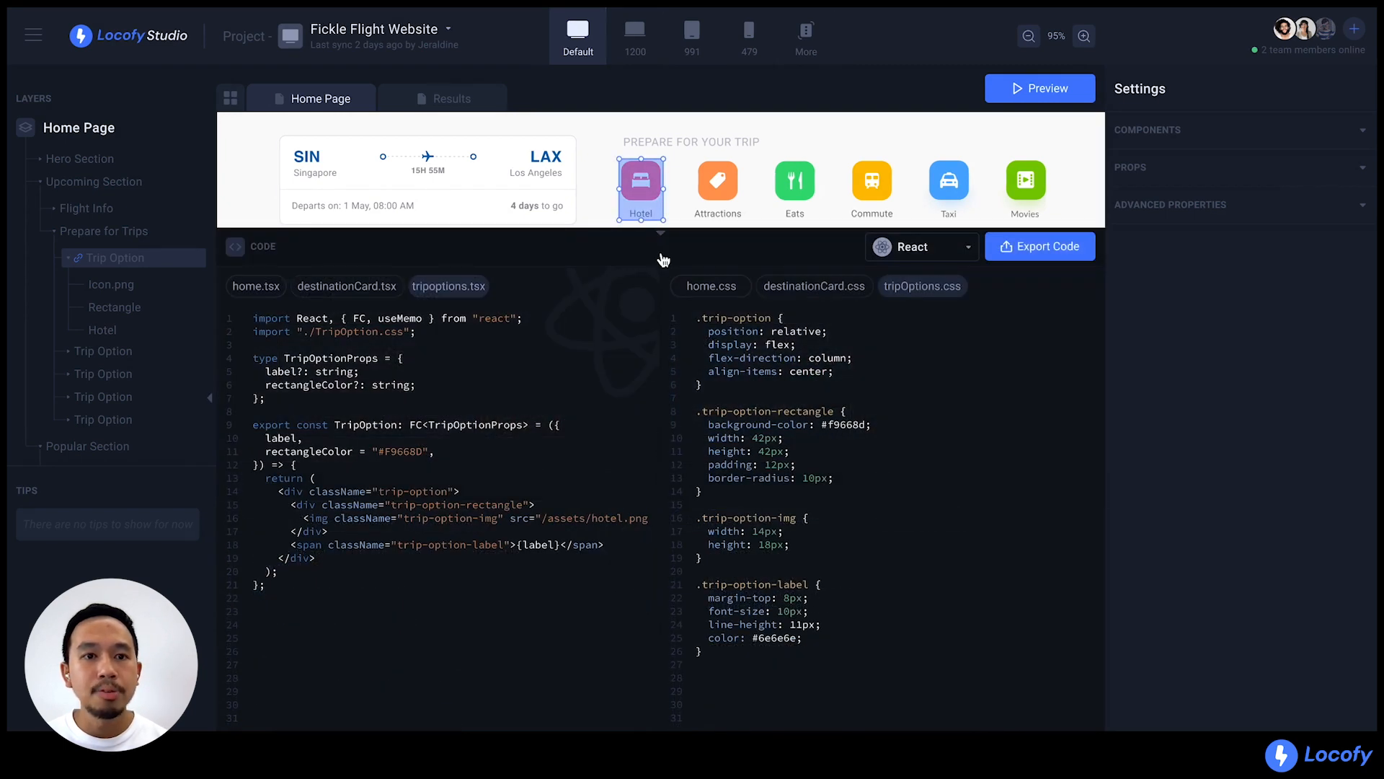
left_click(664, 238)
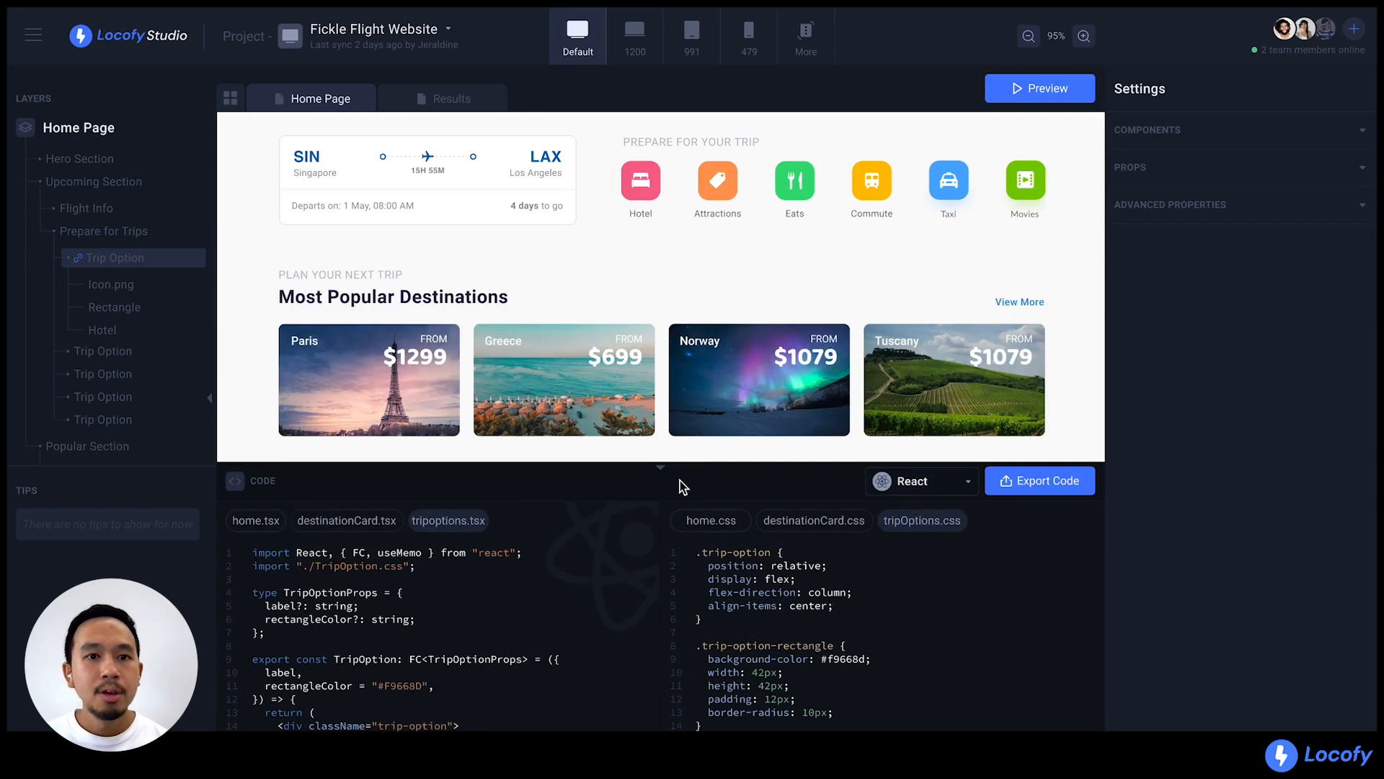
- Open the code export options and review the components-only export before switching back to exporting the Home Page and Results screens
left_click(1001, 488)
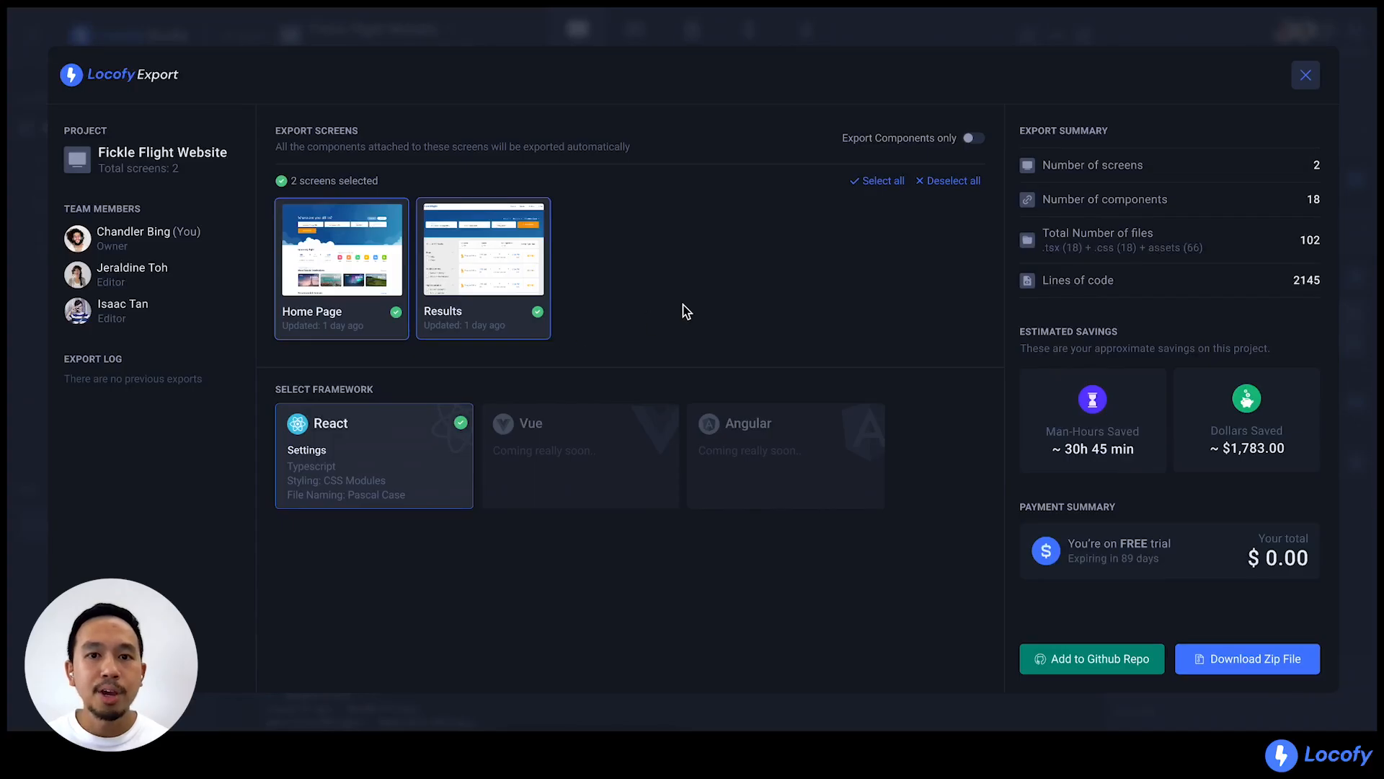
left_click(974, 138)
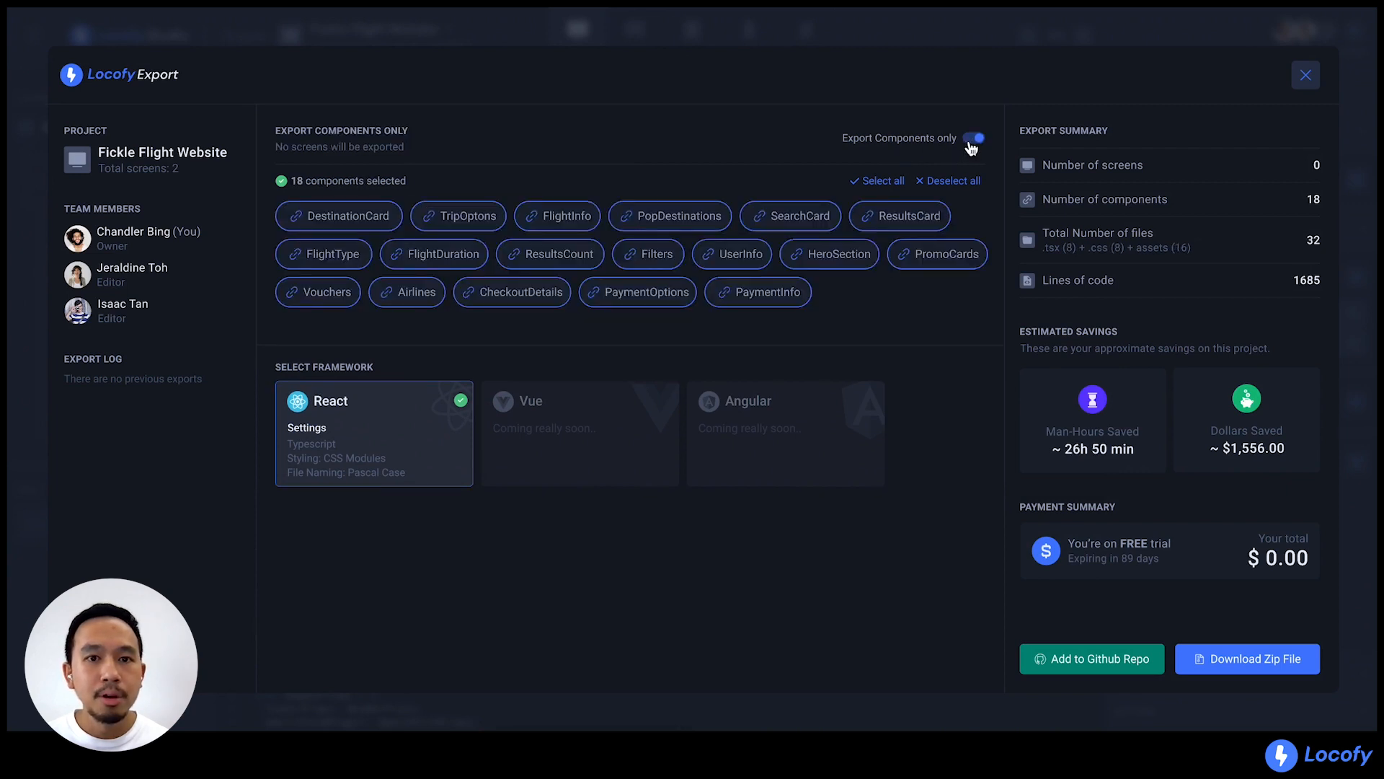
left_click(973, 138)
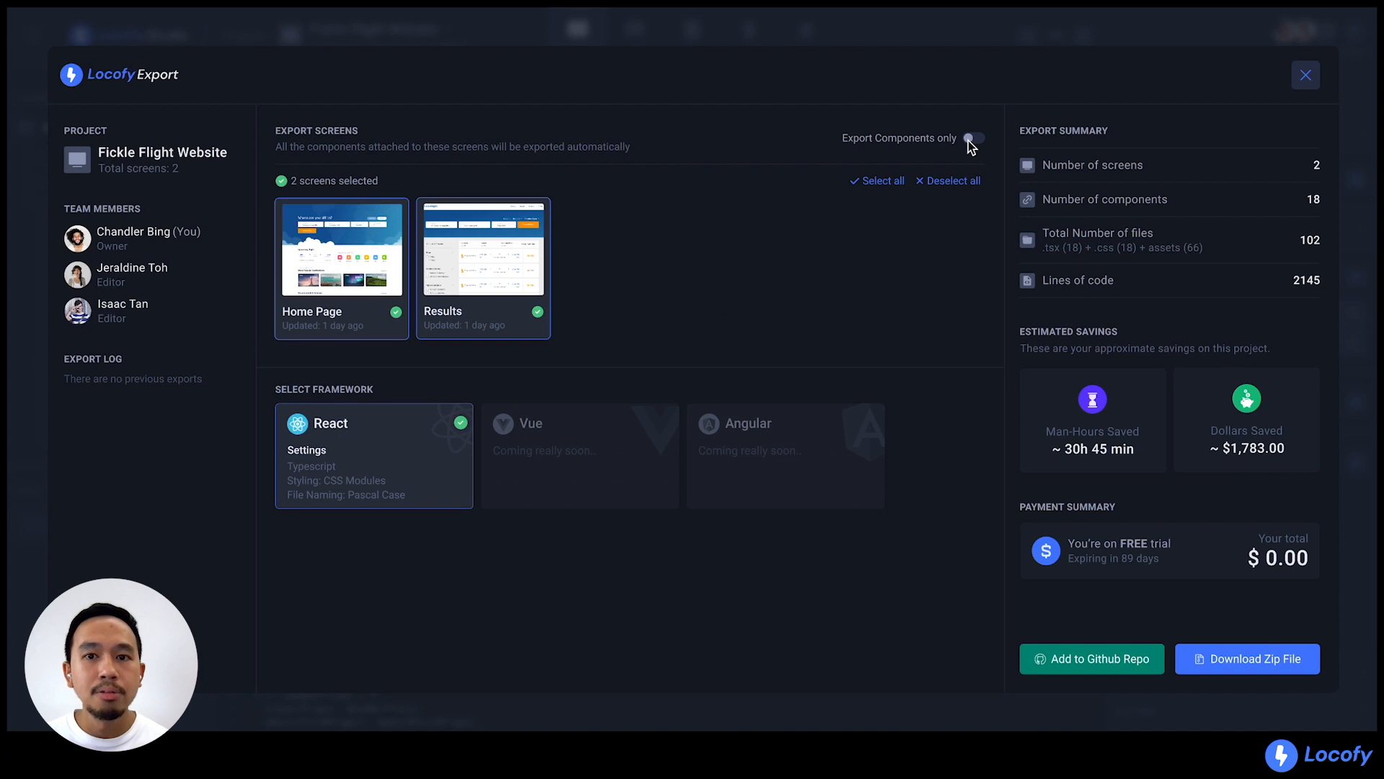